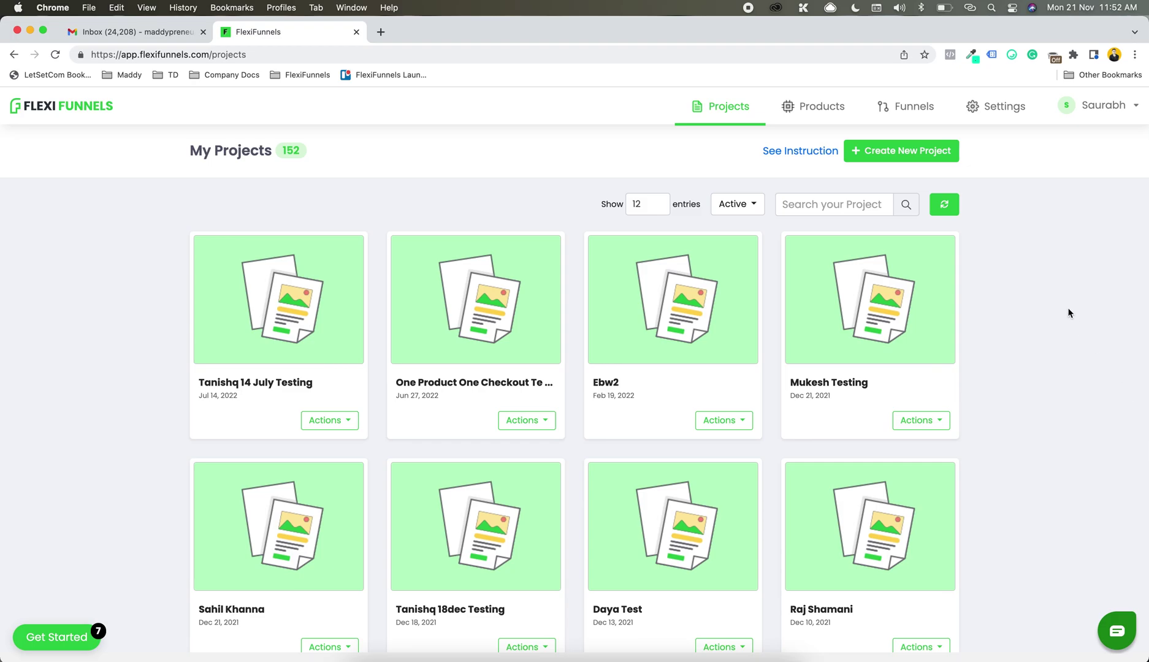
Step: Go to Manage Sub Users from the account name menu at top right
{"action": "left_click", "coordinate": [1098, 118]}
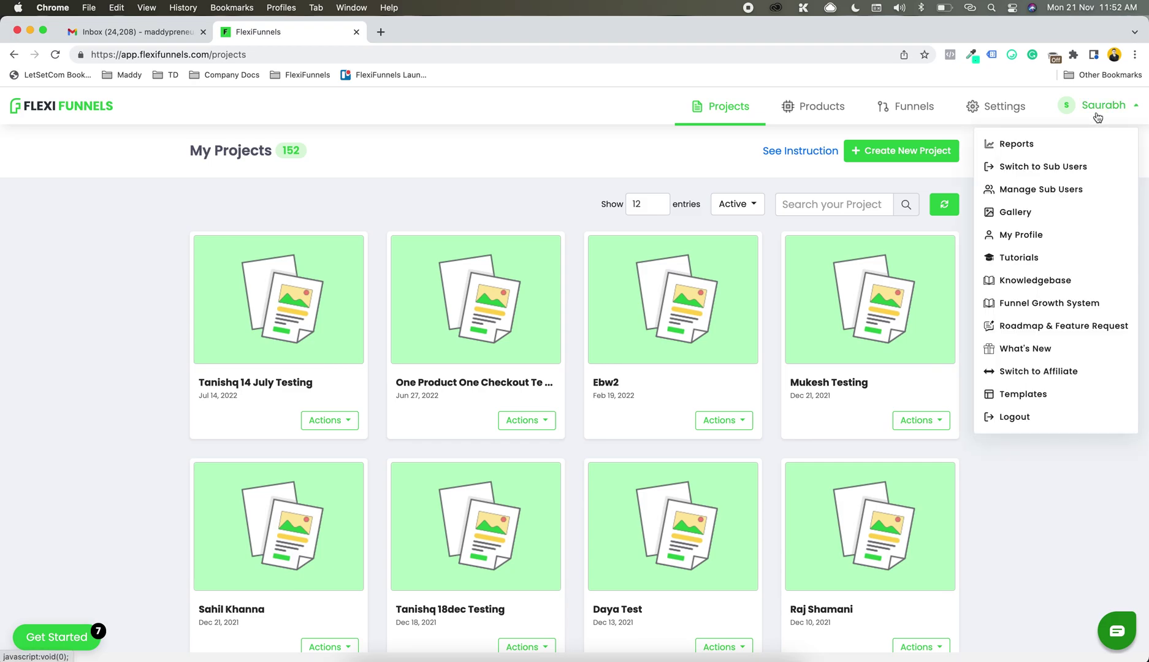
{"action": "left_click", "coordinate": [1071, 192]}
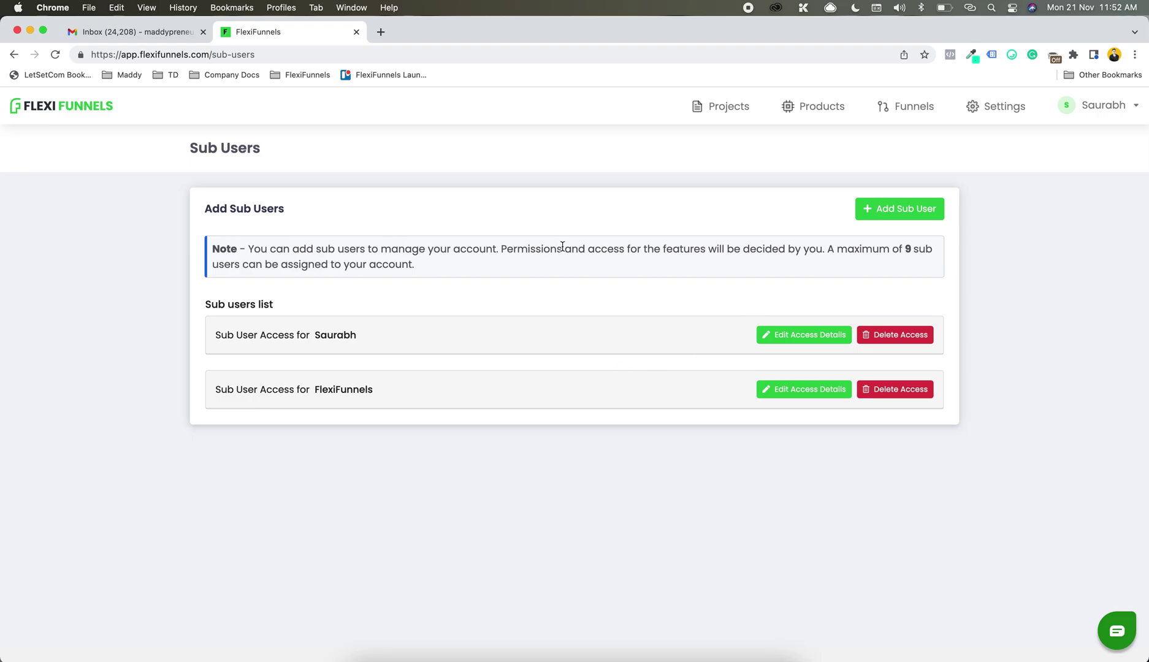
Step: Start a new sub-user with the Add Sub User button
{"action": "left_click", "coordinate": [905, 216]}
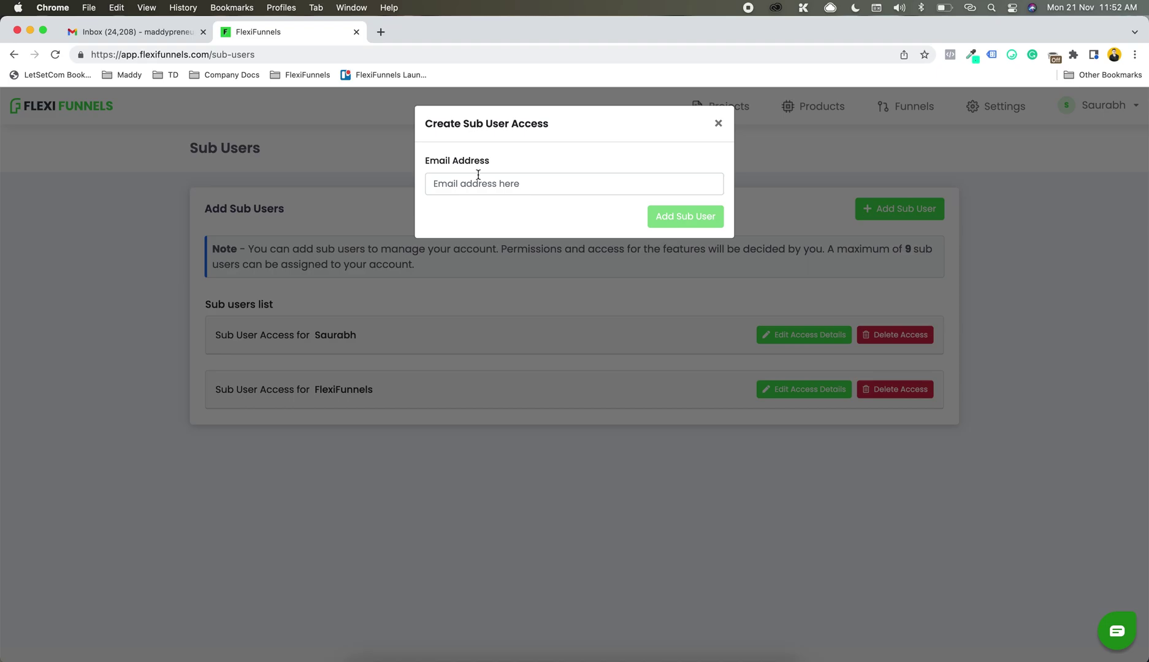
Step: Grant sub-user access to an existing user's Gmail address and return to the Sub users list
{"action": "left_click", "coordinate": [478, 175]}
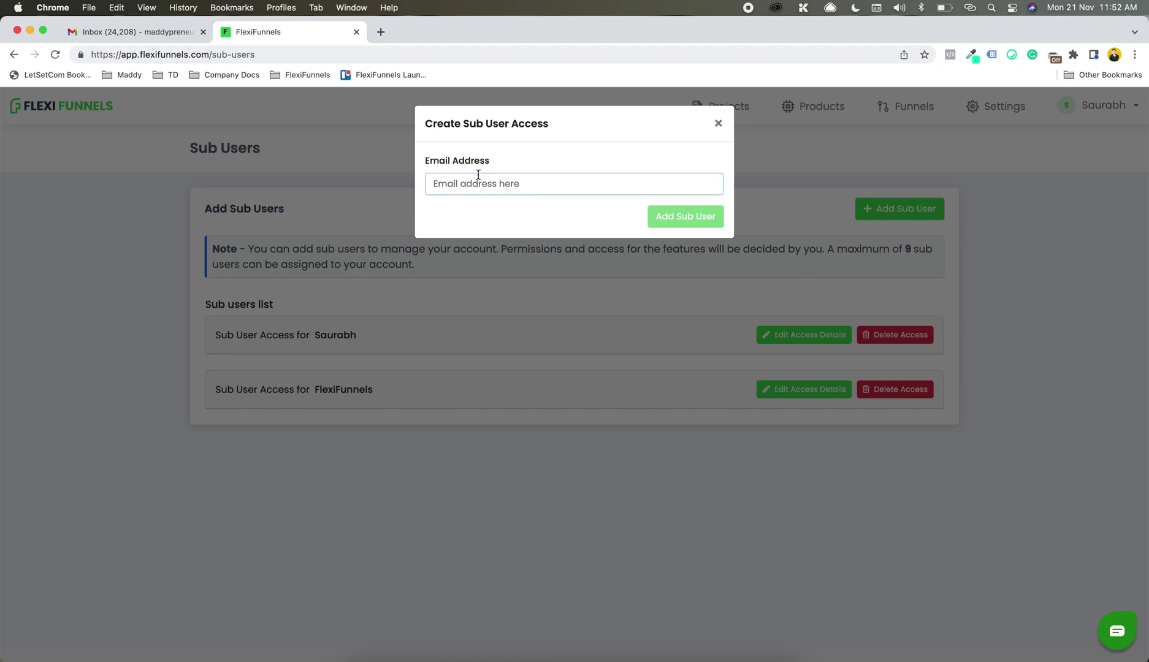
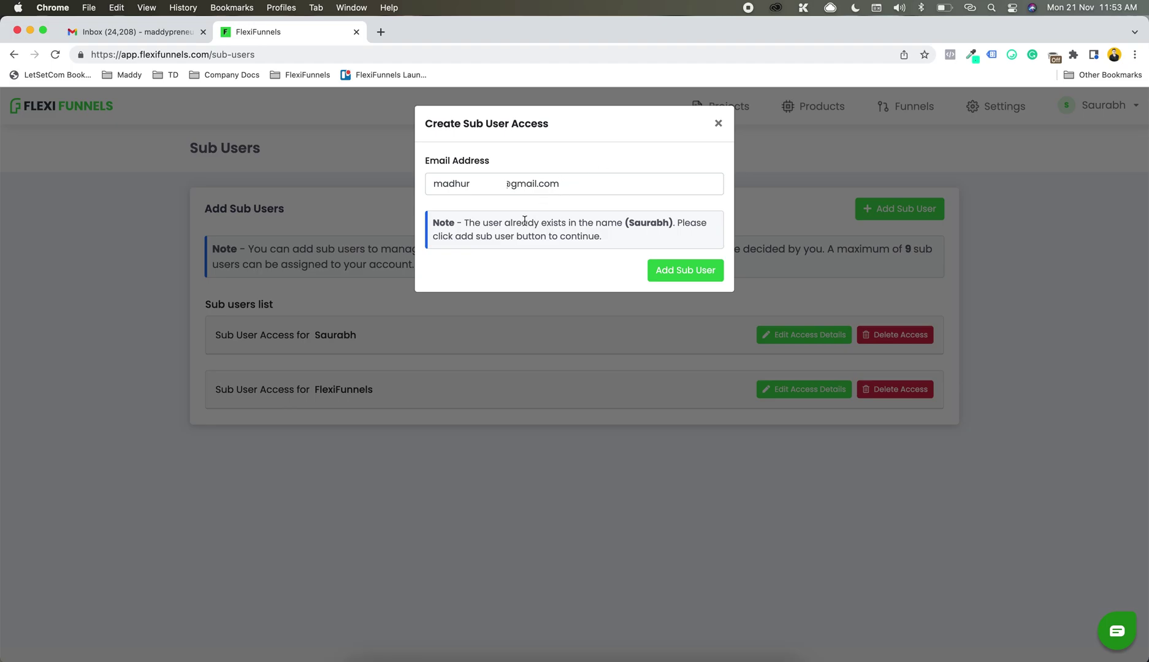
{"action": "left_click_drag", "start_coordinate": [521, 222], "coordinate": [630, 224]}
{"action": "left_click", "coordinate": [676, 270]}
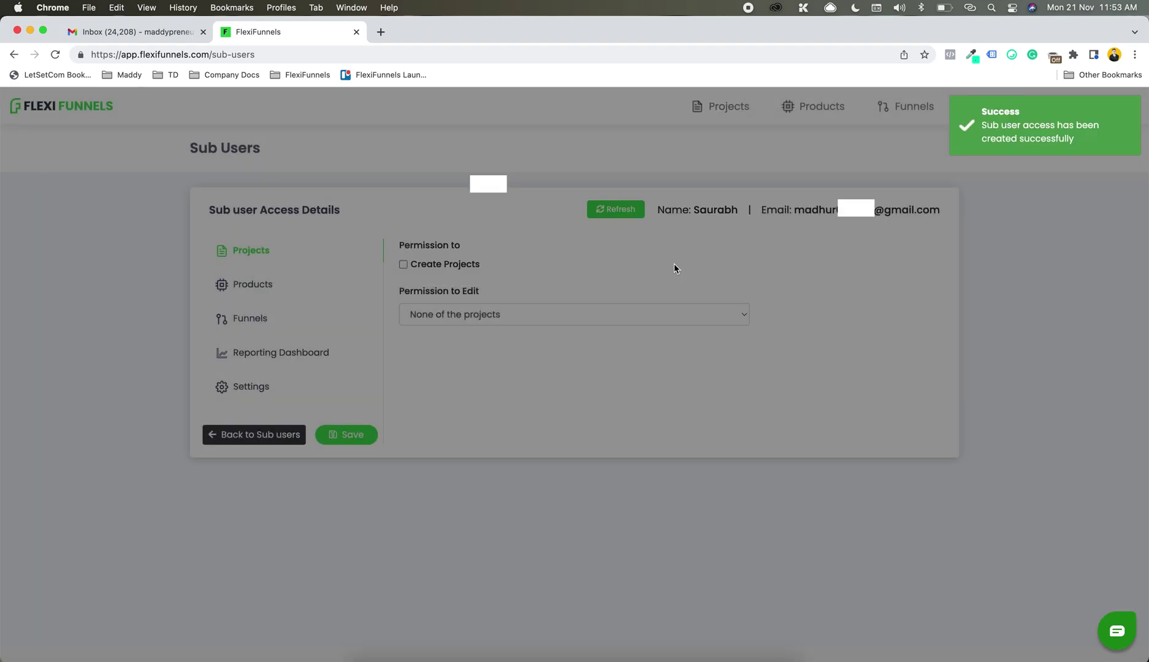
{"action": "left_click", "coordinate": [254, 434]}
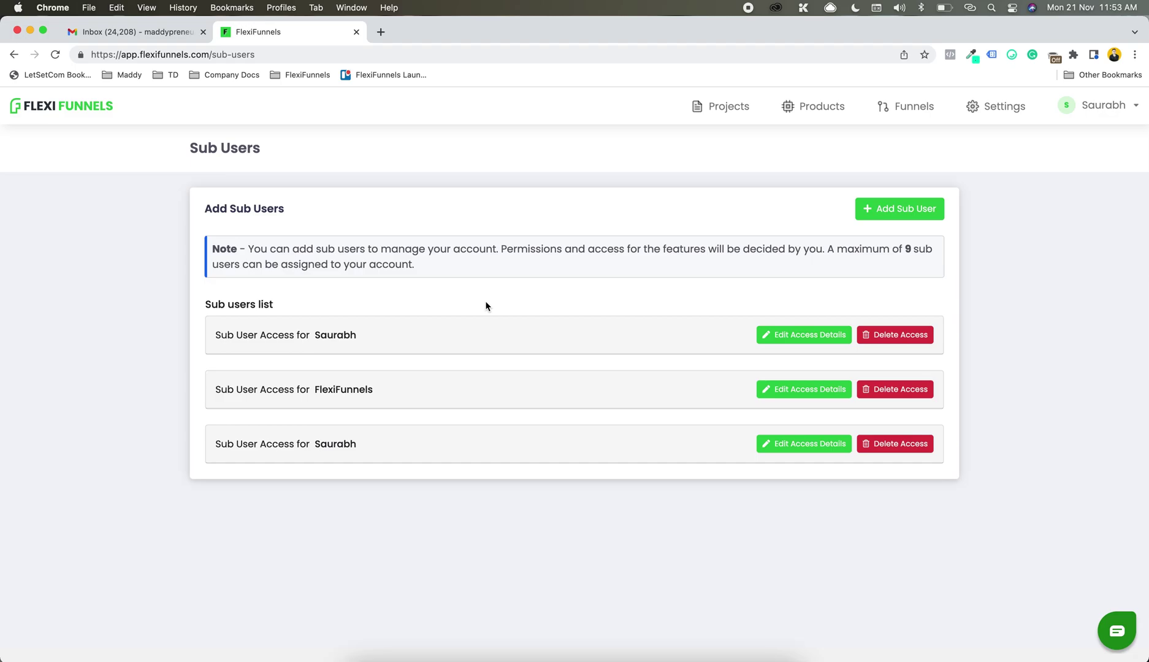
Step: Begin adding another sub-user with a new Gmail address
{"action": "left_click", "coordinate": [890, 210]}
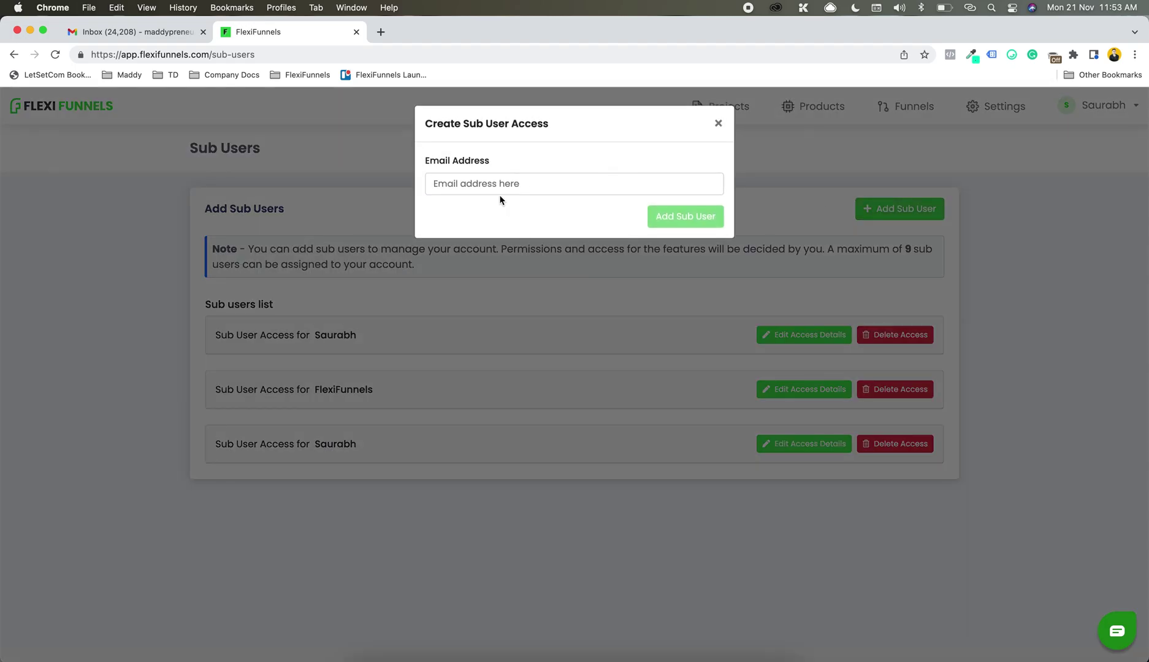
{"action": "left_click", "coordinate": [493, 188]}
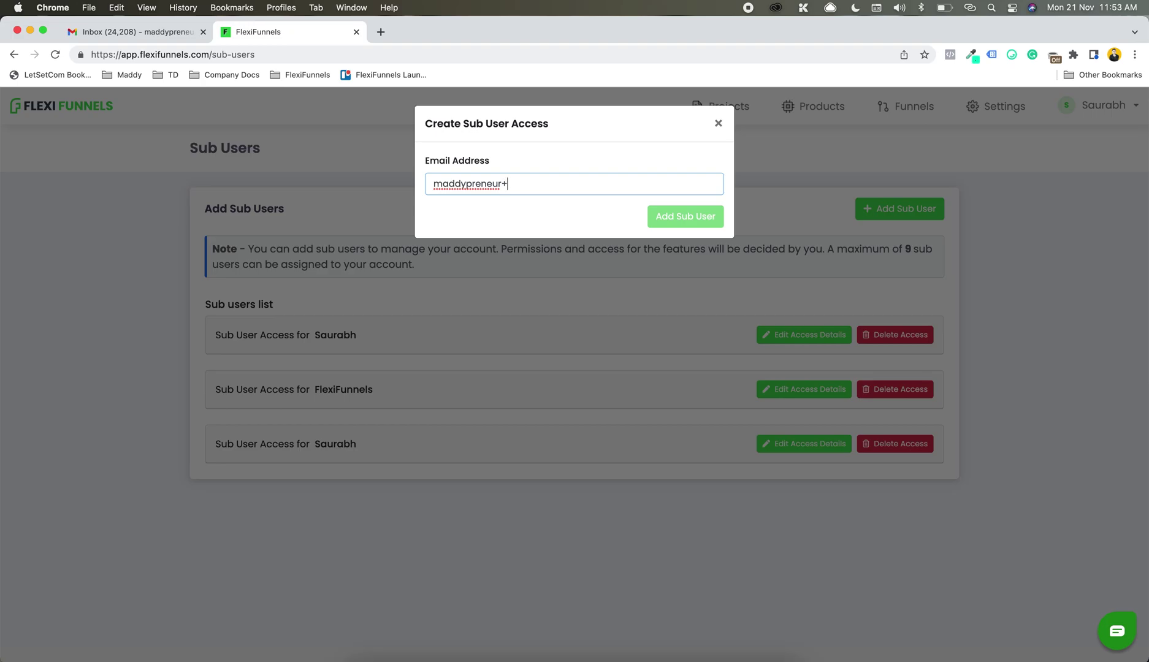
{"action": "left_click", "coordinate": [492, 167]}
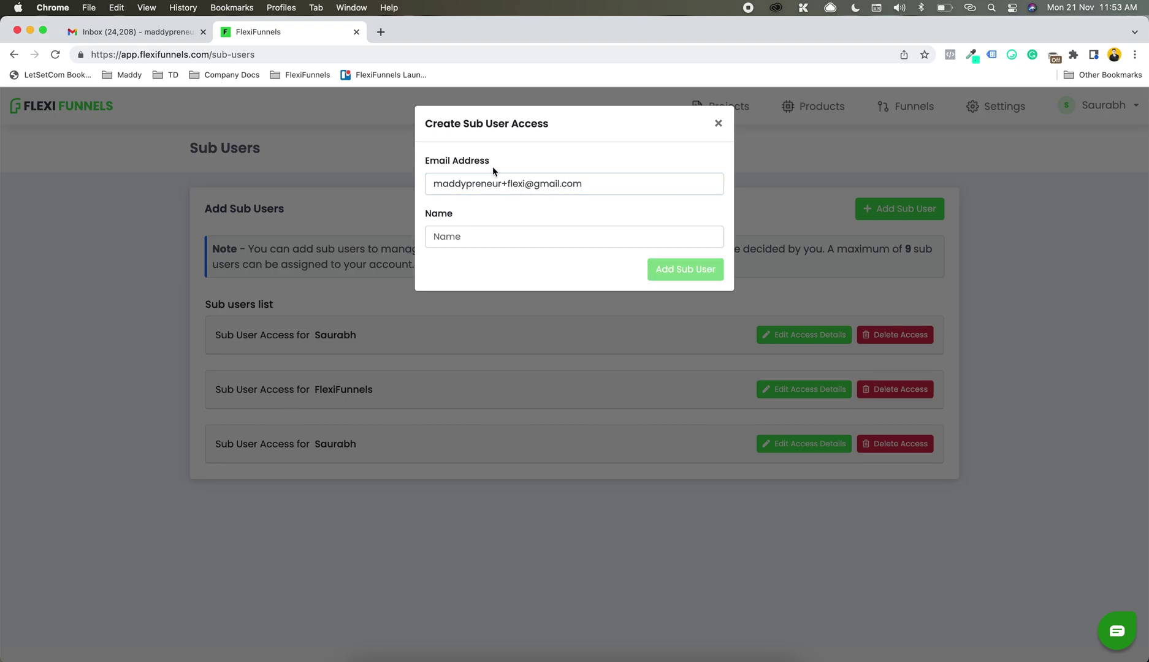
Step: Enter the sub-user's name, create the access, and open its access details
{"action": "left_click", "coordinate": [480, 236]}
{"action": "type", "text": "Saurabh"}
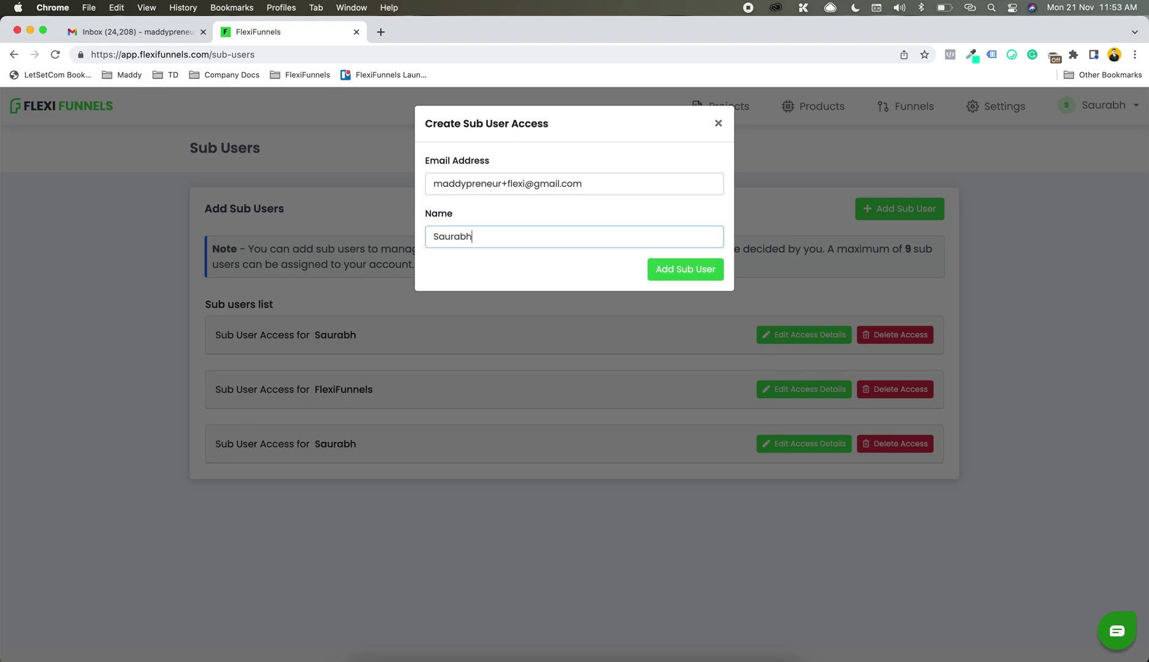
{"action": "left_click", "coordinate": [518, 222]}
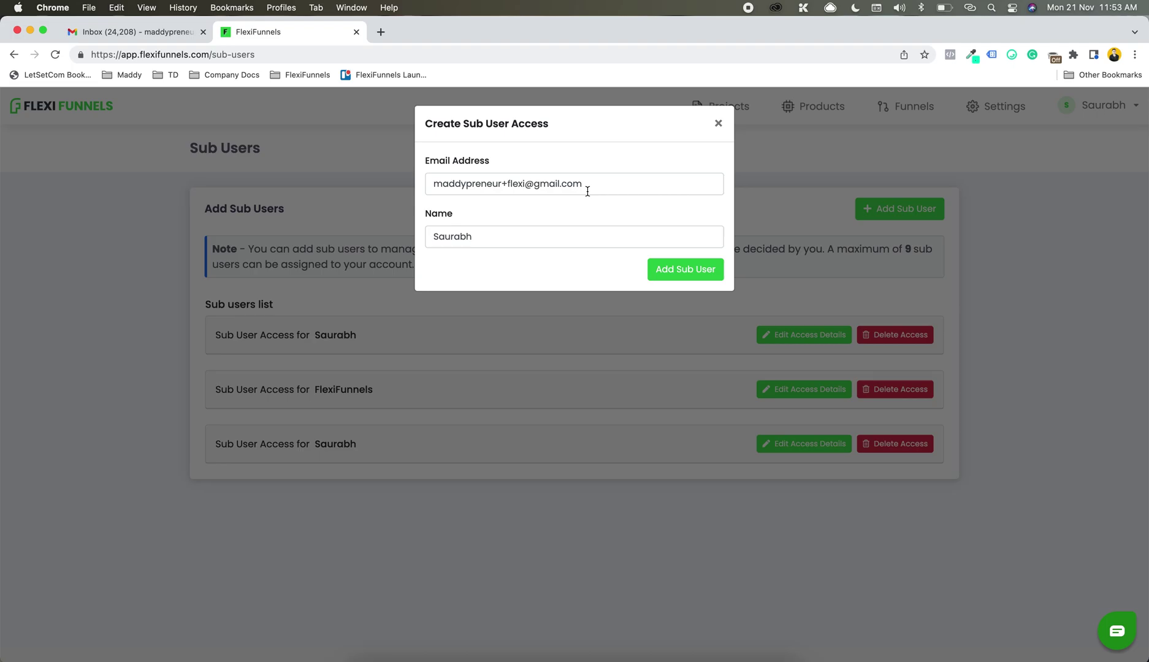
{"action": "left_click", "coordinate": [657, 270]}
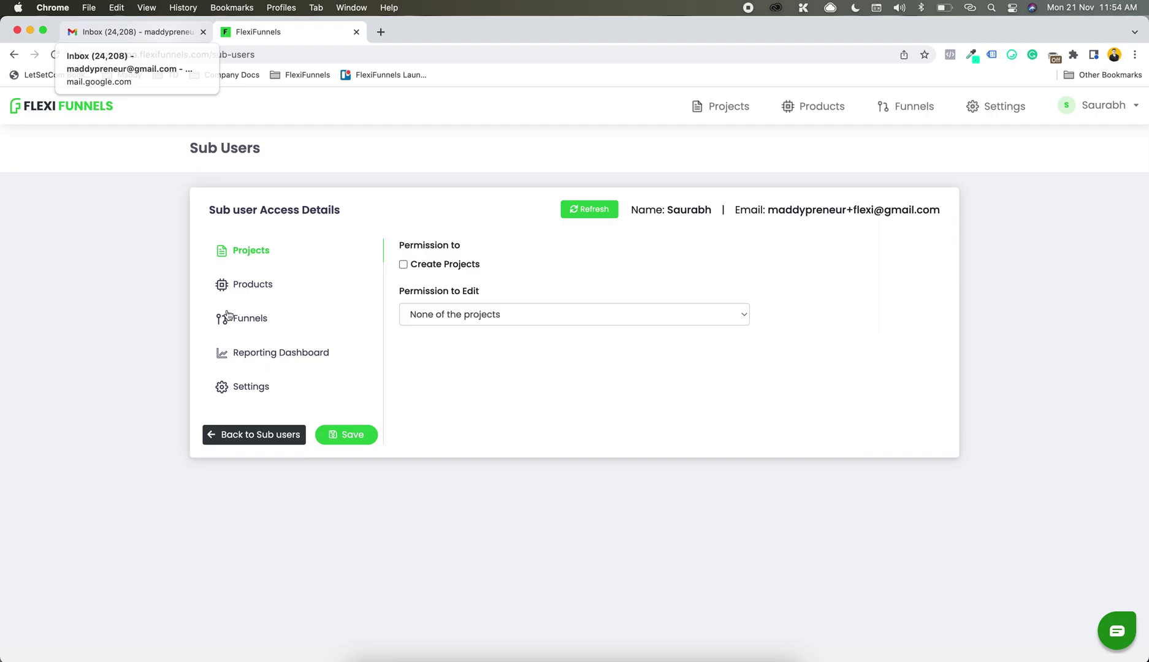
{"action": "left_click", "coordinate": [240, 432]}
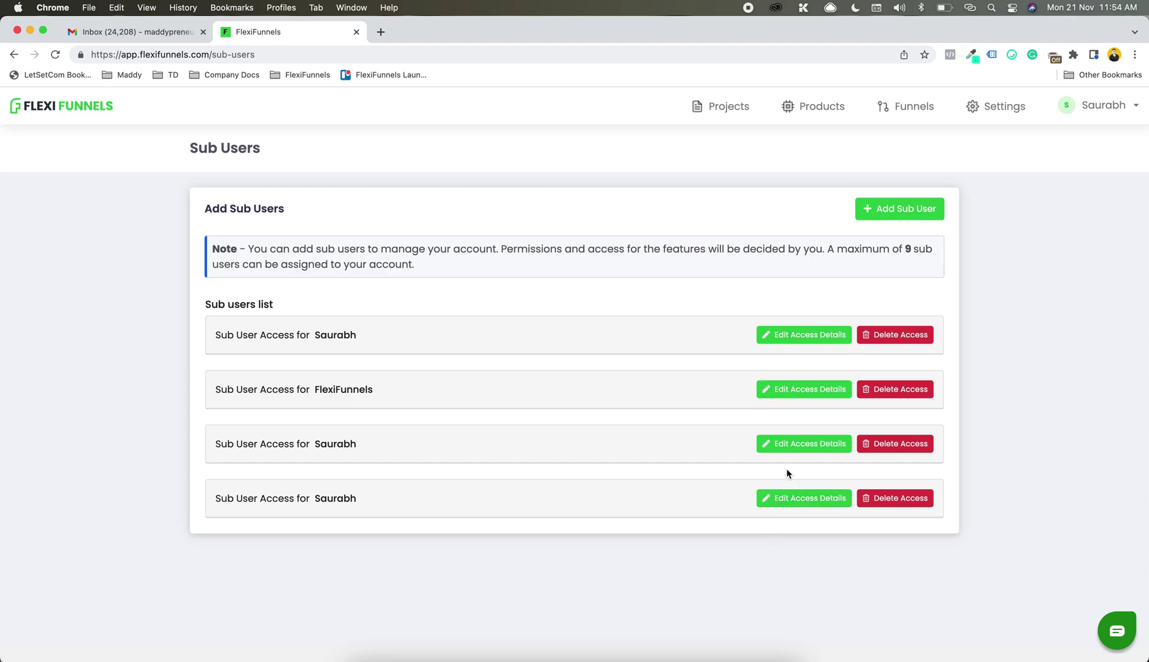
{"action": "left_click", "coordinate": [792, 502]}
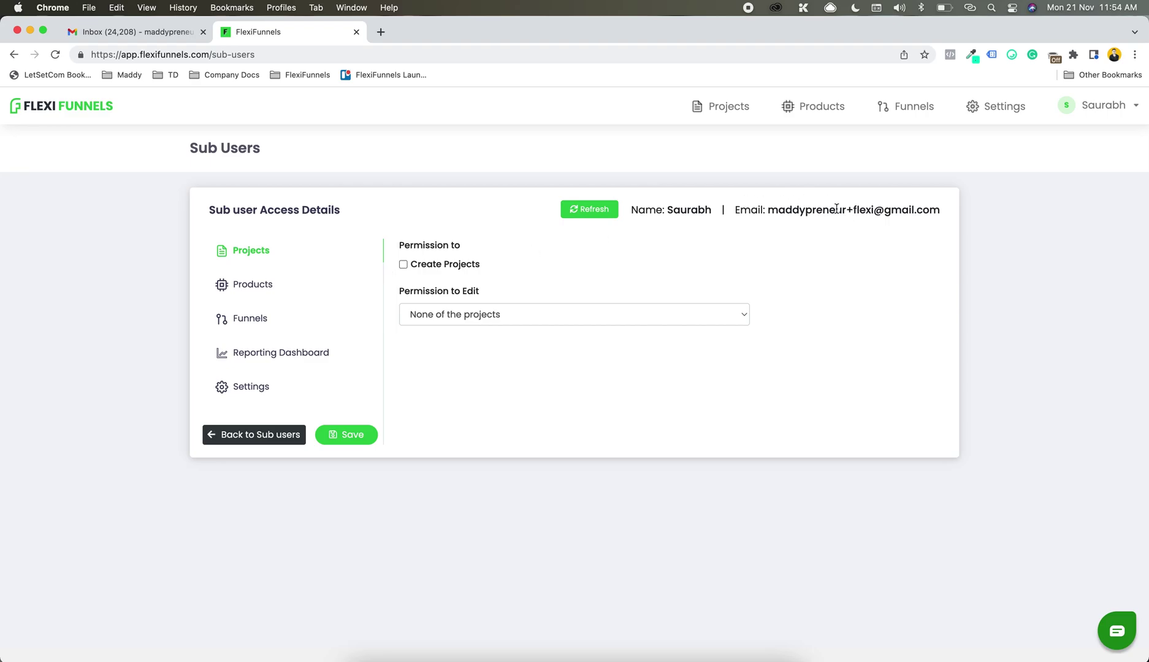
{"action": "left_click", "coordinate": [139, 36]}
Step: Open the FlexiFunnels credentials email under Updates and review the sign-in link, username and password
{"action": "left_click", "coordinate": [761, 185]}
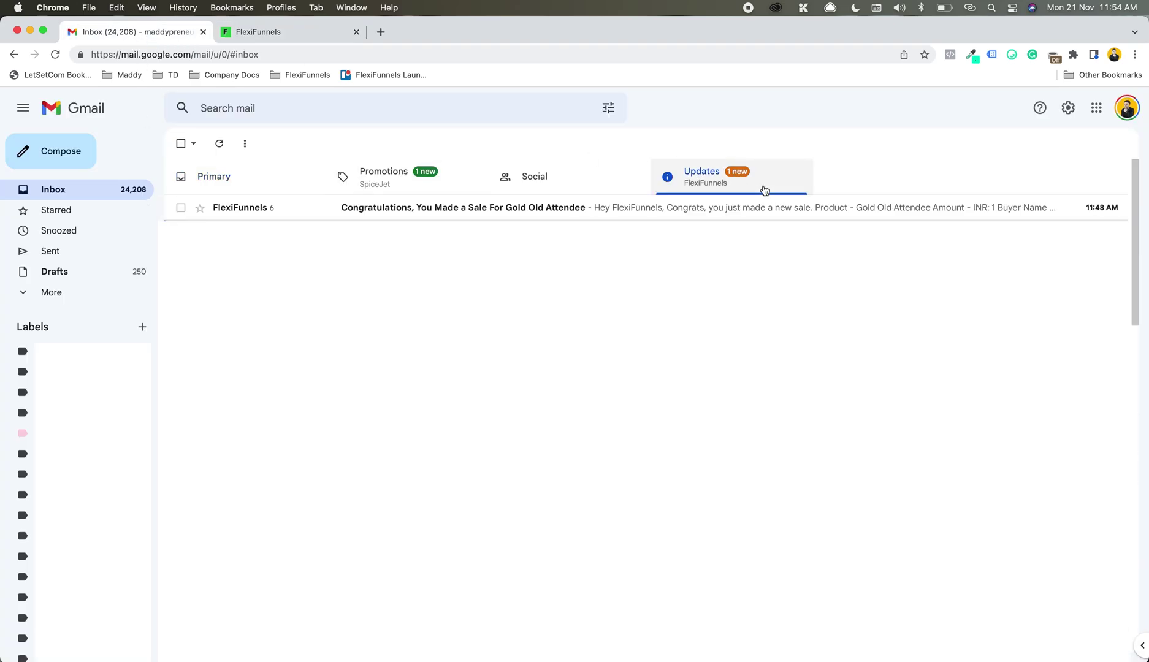
{"action": "left_click", "coordinate": [453, 208]}
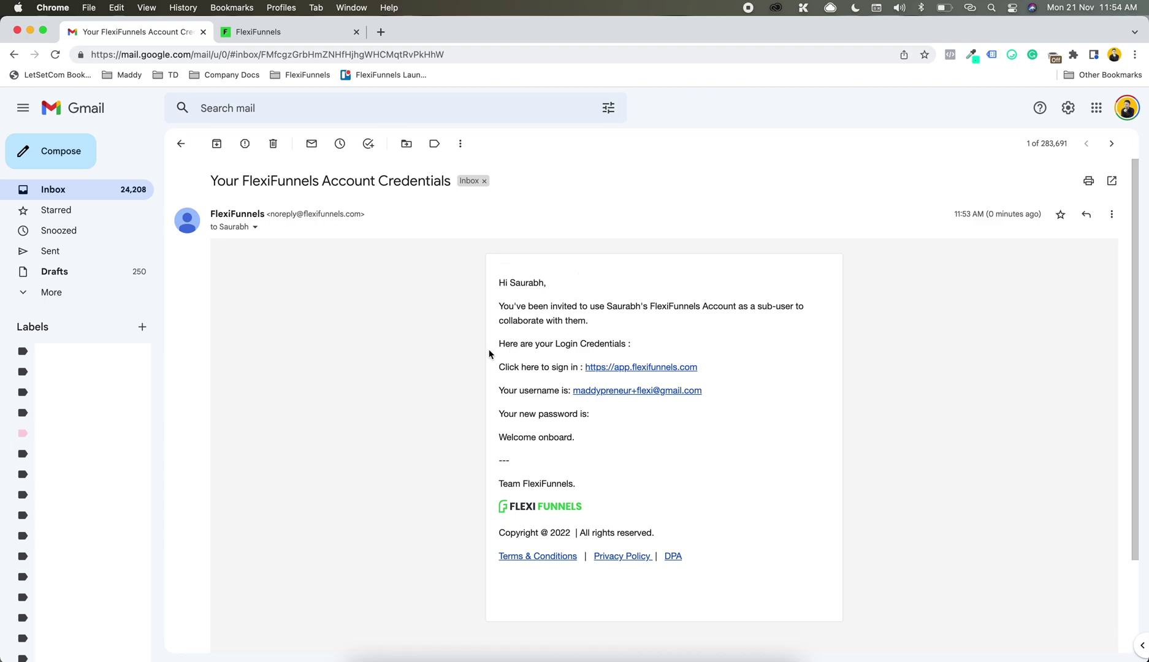
{"action": "left_click_drag", "start_coordinate": [495, 373], "coordinate": [723, 380]}
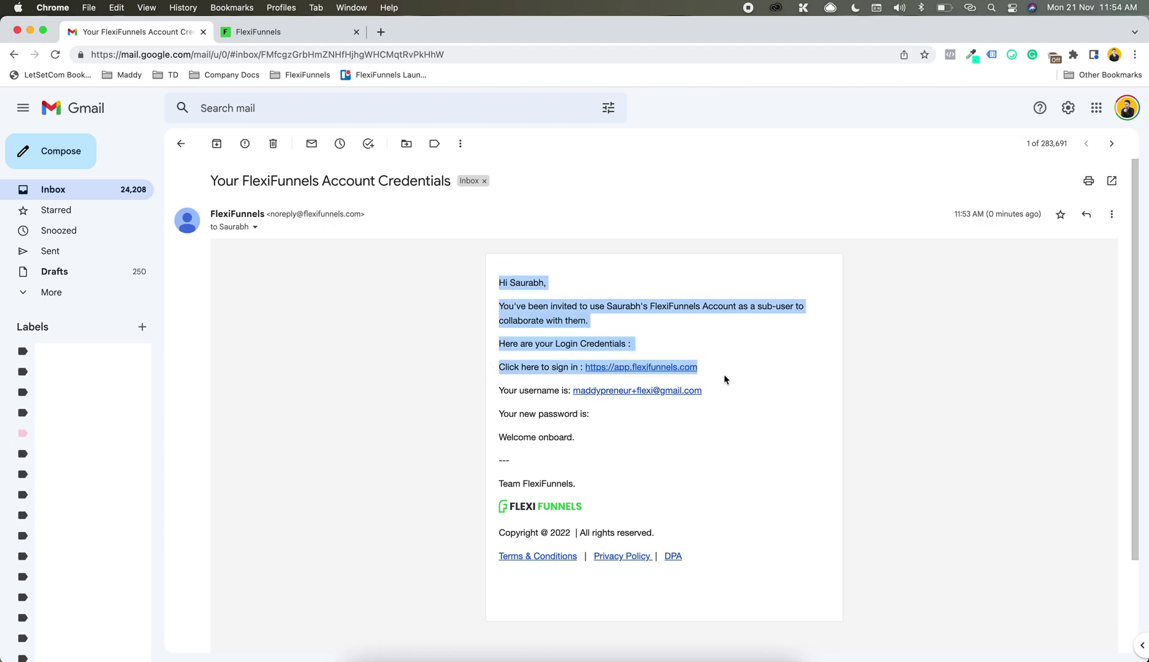
{"action": "left_click", "coordinate": [544, 387]}
{"action": "left_click_drag", "start_coordinate": [533, 390], "coordinate": [736, 401]}
{"action": "left_click_drag", "start_coordinate": [537, 414], "coordinate": [655, 423]}
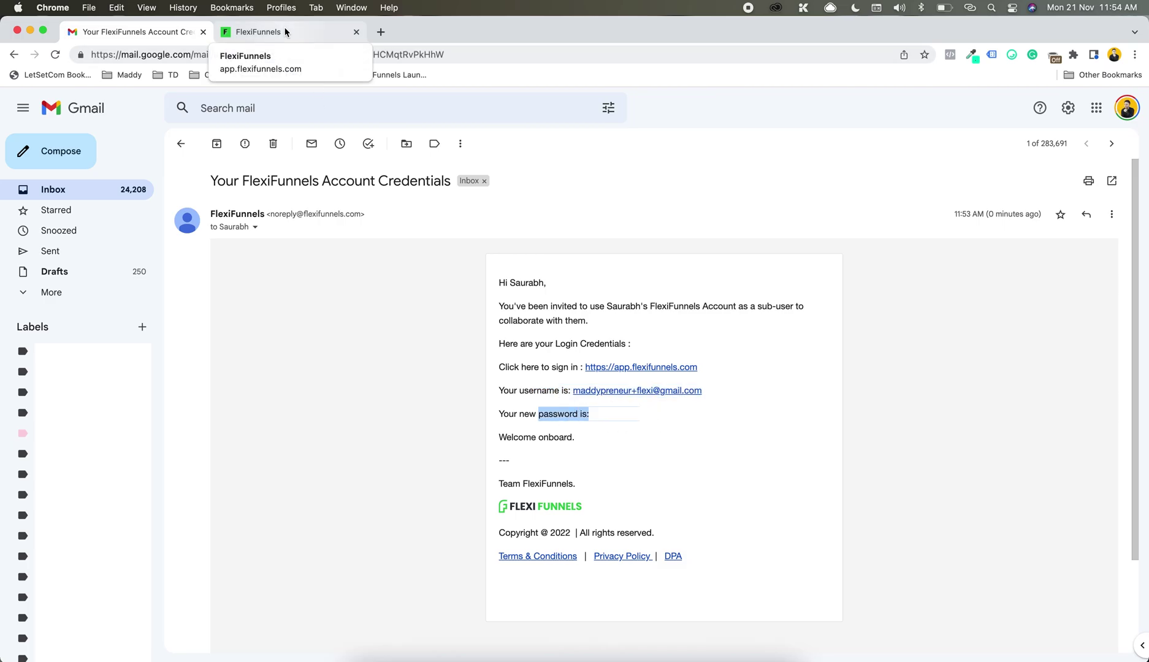
{"action": "left_click", "coordinate": [177, 146]}
Step: In the second Gmail account, read the Sub User access email's note about using the existing password
{"action": "left_click", "coordinate": [1127, 108]}
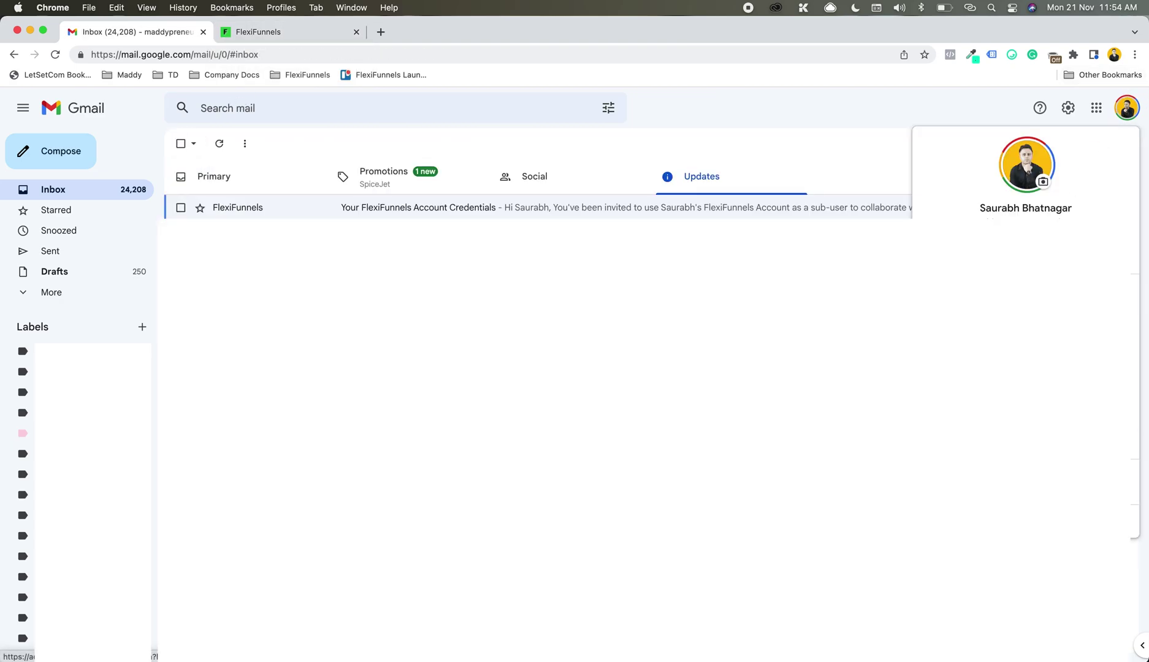
{"action": "left_click", "coordinate": [1025, 288]}
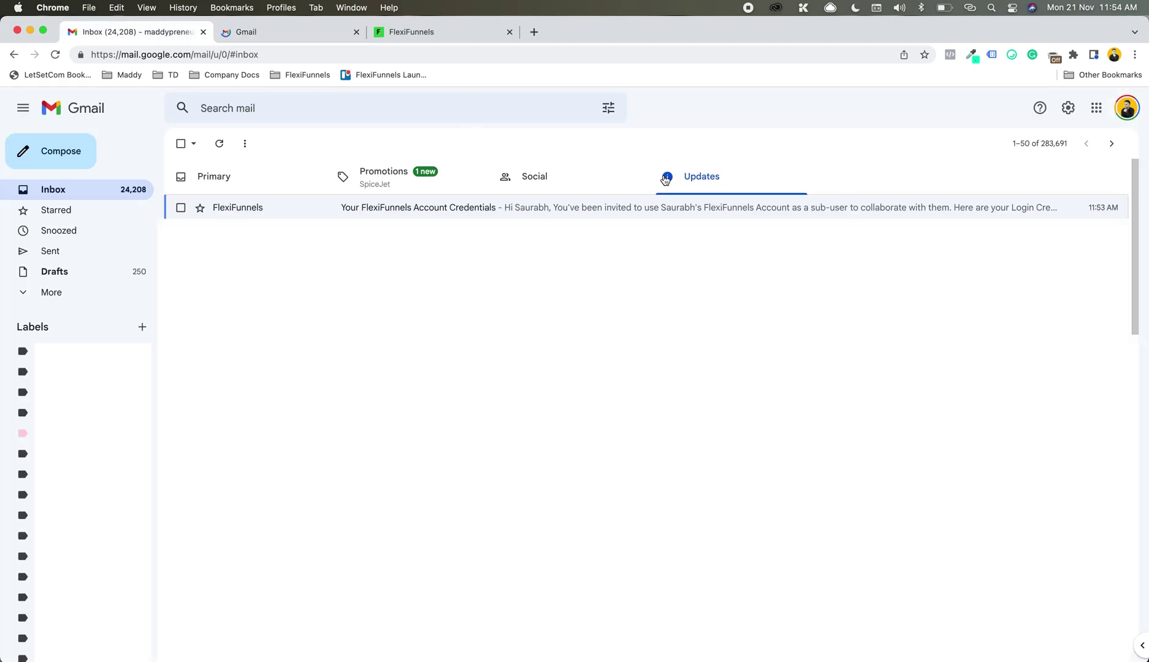
{"action": "left_click", "coordinate": [528, 207]}
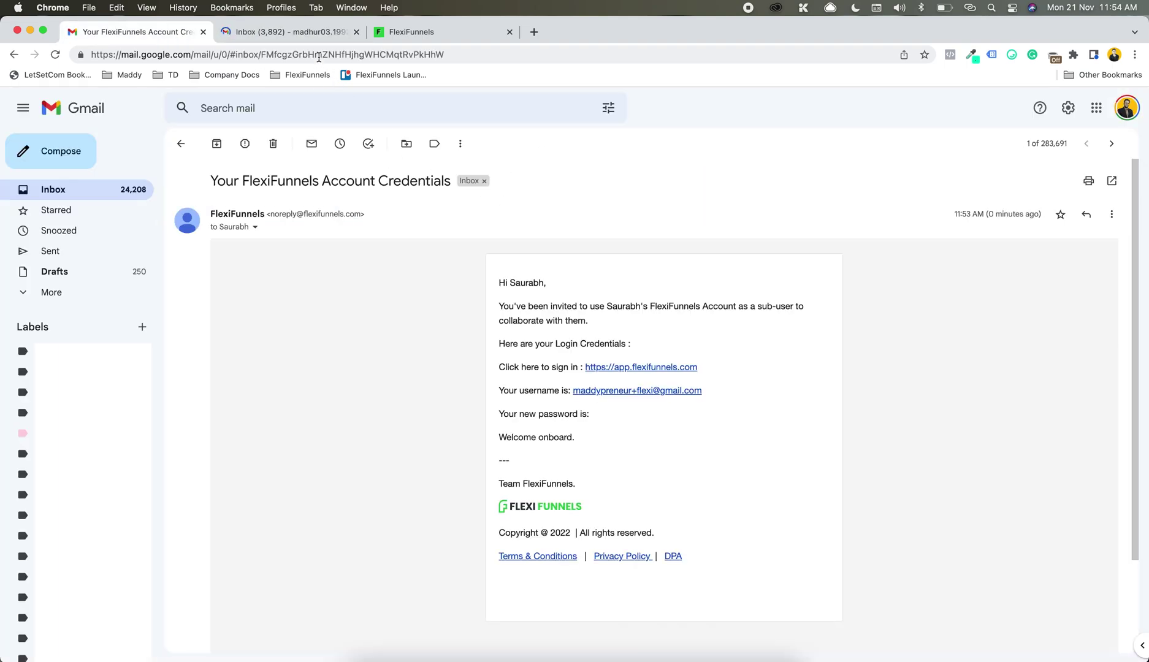
{"action": "left_click", "coordinate": [288, 36]}
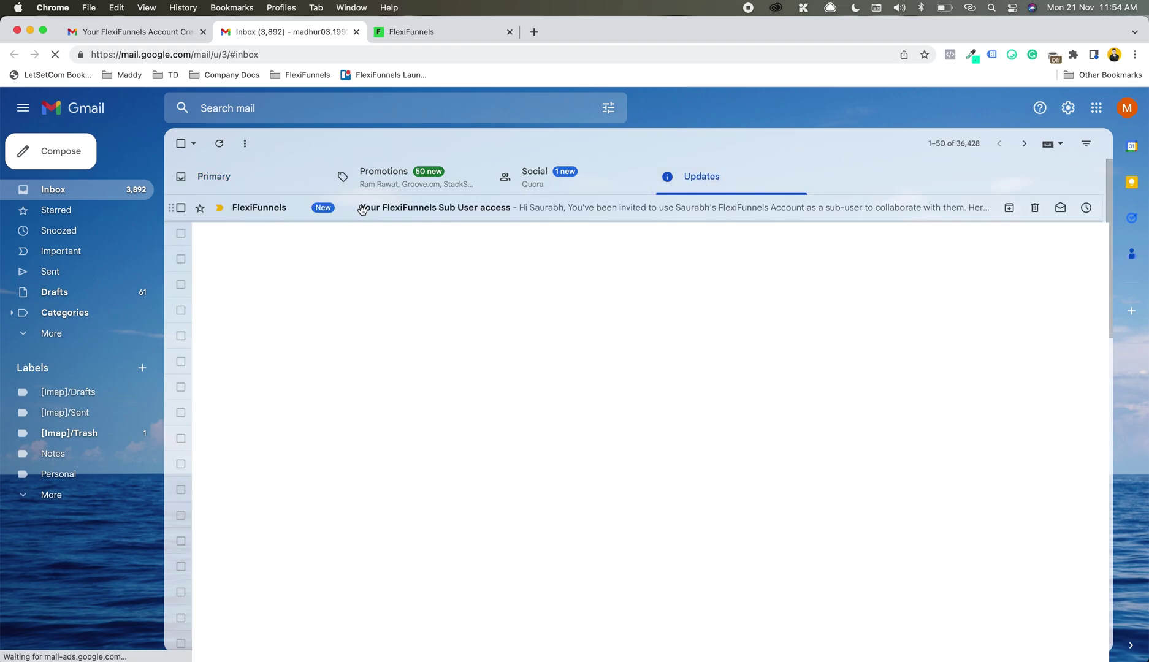
{"action": "left_click", "coordinate": [361, 209]}
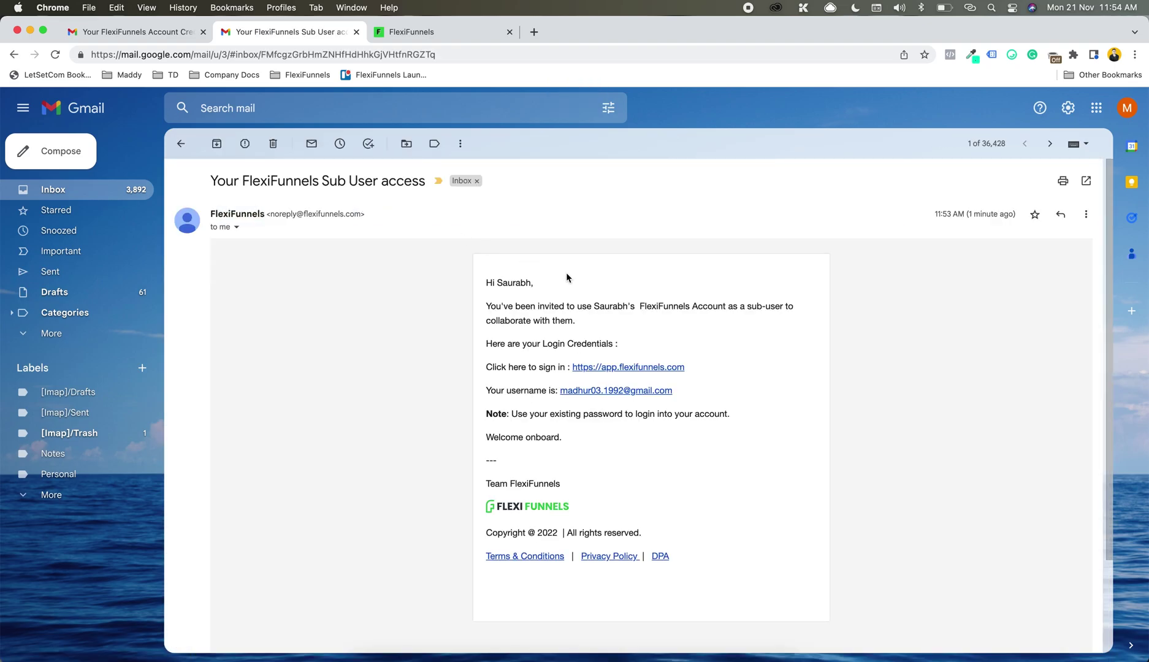
{"action": "left_click_drag", "start_coordinate": [540, 414], "coordinate": [648, 413]}
{"action": "left_click", "coordinate": [651, 413]}
{"action": "left_click", "coordinate": [140, 35]}
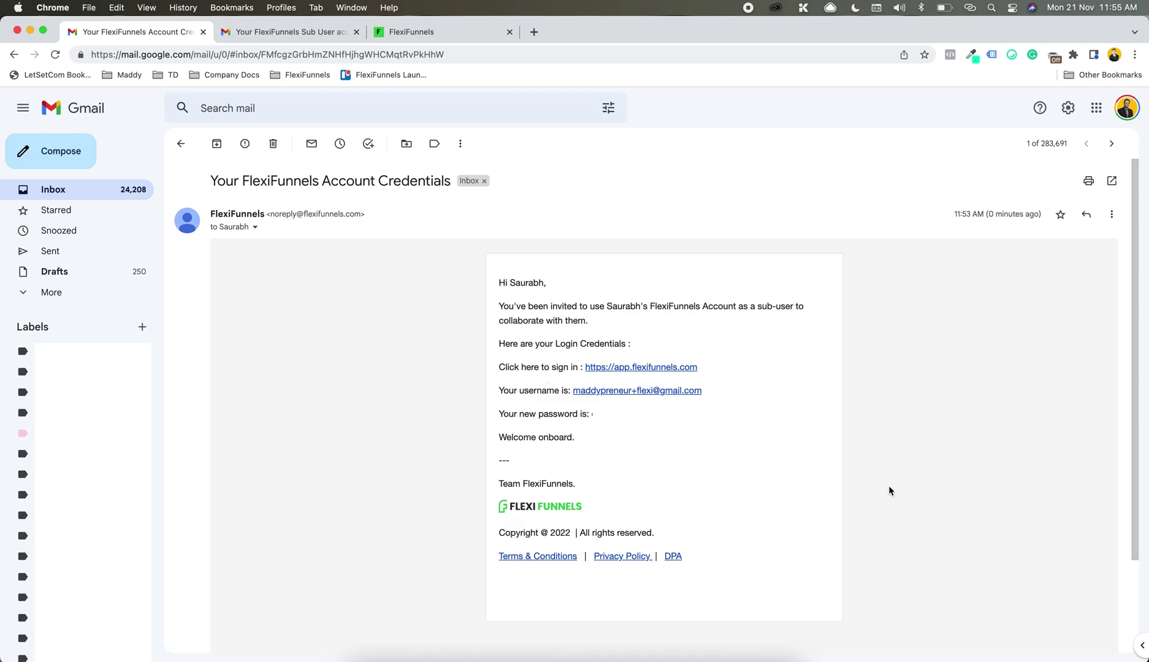
Step: Open app.flexifunnels.com in an incognito window and paste the sub-user's username into the login form
{"action": "key", "text": "super+shift+n"}
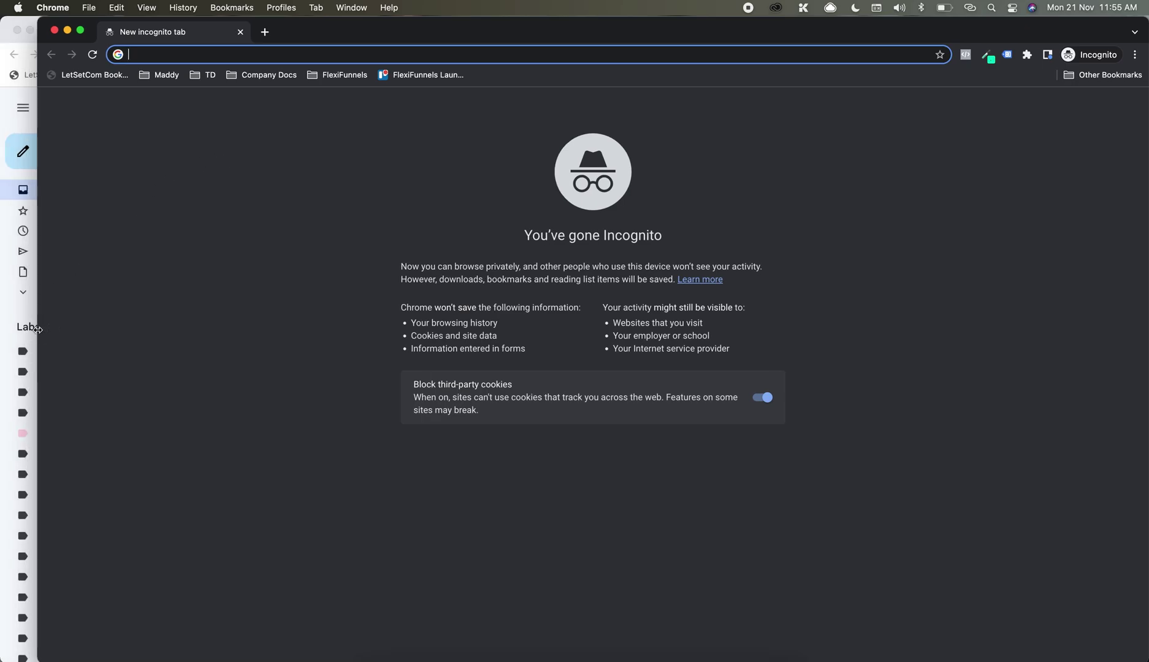
{"action": "type", "text": "app"}
{"action": "key", "text": "Return"}
{"action": "key", "text": "super+w"}
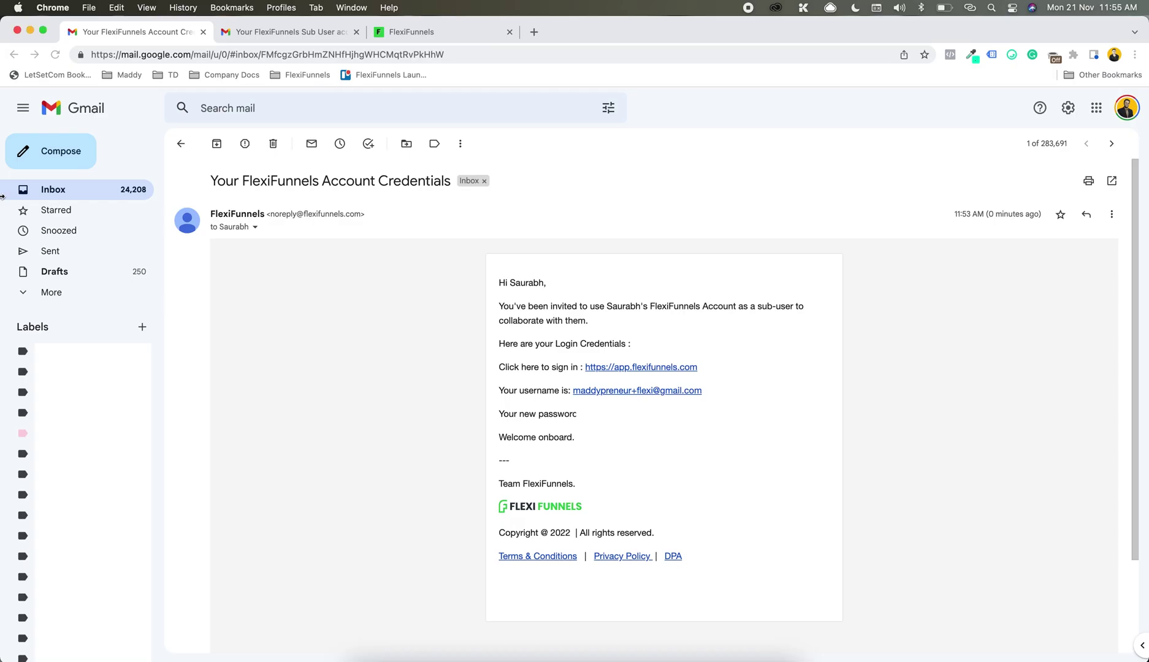
{"action": "left_click_drag", "start_coordinate": [702, 393], "coordinate": [576, 392]}
{"action": "key", "text": "super+c"}
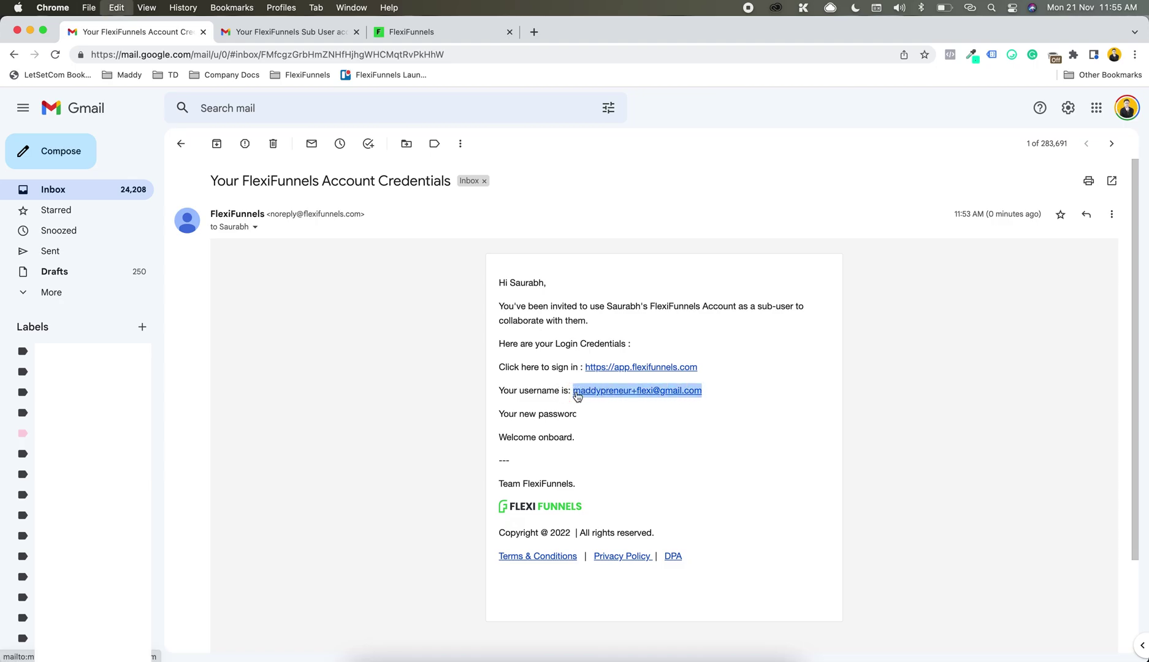
{"action": "left_click_drag", "start_coordinate": [1148, 328], "coordinate": [1120, 328]}
{"action": "left_click", "coordinate": [1147, 331]}
{"action": "left_click", "coordinate": [980, 338]}
{"action": "key", "text": "super+v"}
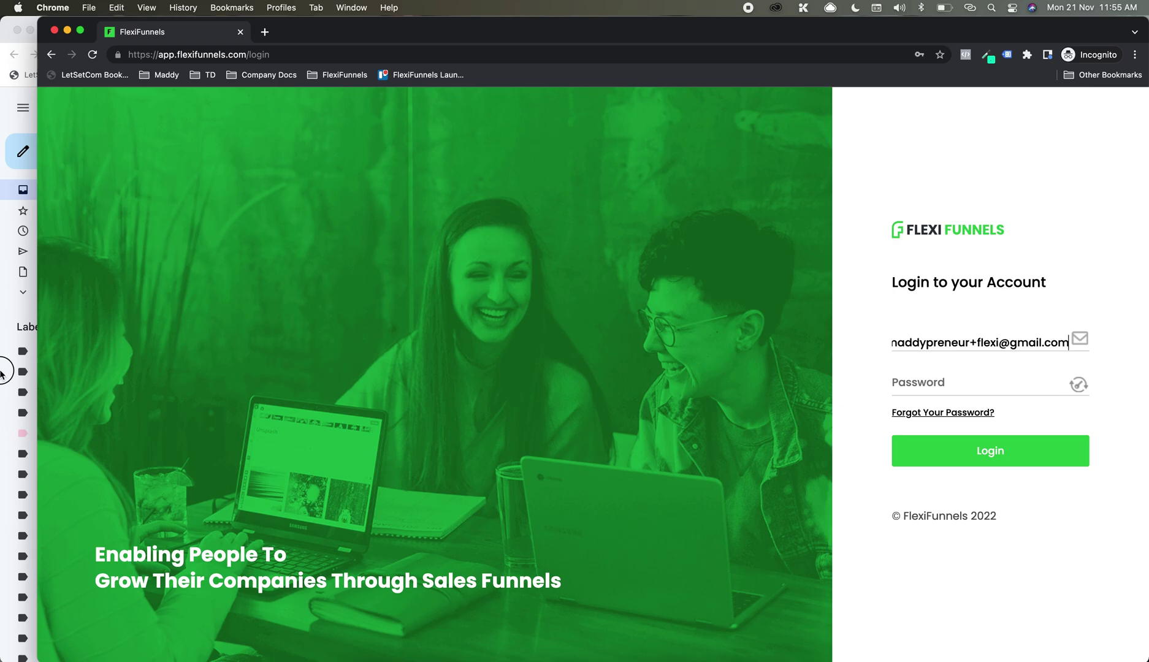
Step: Copy the password from the email into the login form and sign in as the sub-user
{"action": "key", "text": "super+grave"}
{"action": "double_click", "coordinate": [604, 407]}
{"action": "key", "text": "super+c"}
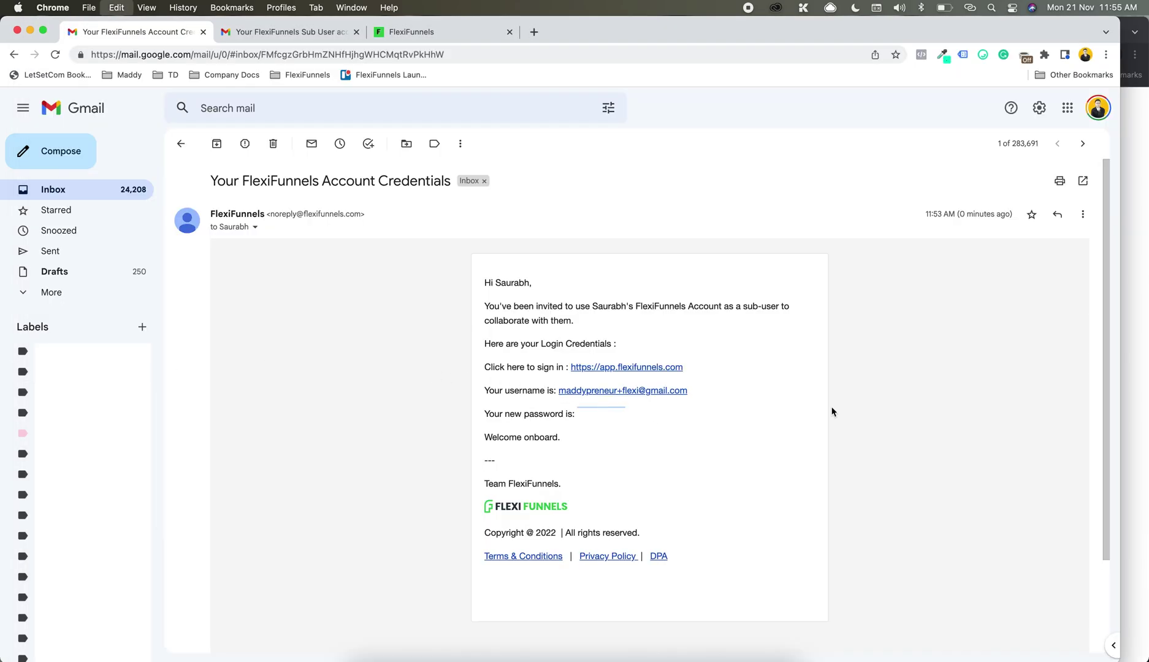
{"action": "key", "text": "super+grave"}
{"action": "left_click", "coordinate": [992, 382]}
{"action": "key", "text": "super+v"}
{"action": "left_click", "coordinate": [961, 442]}
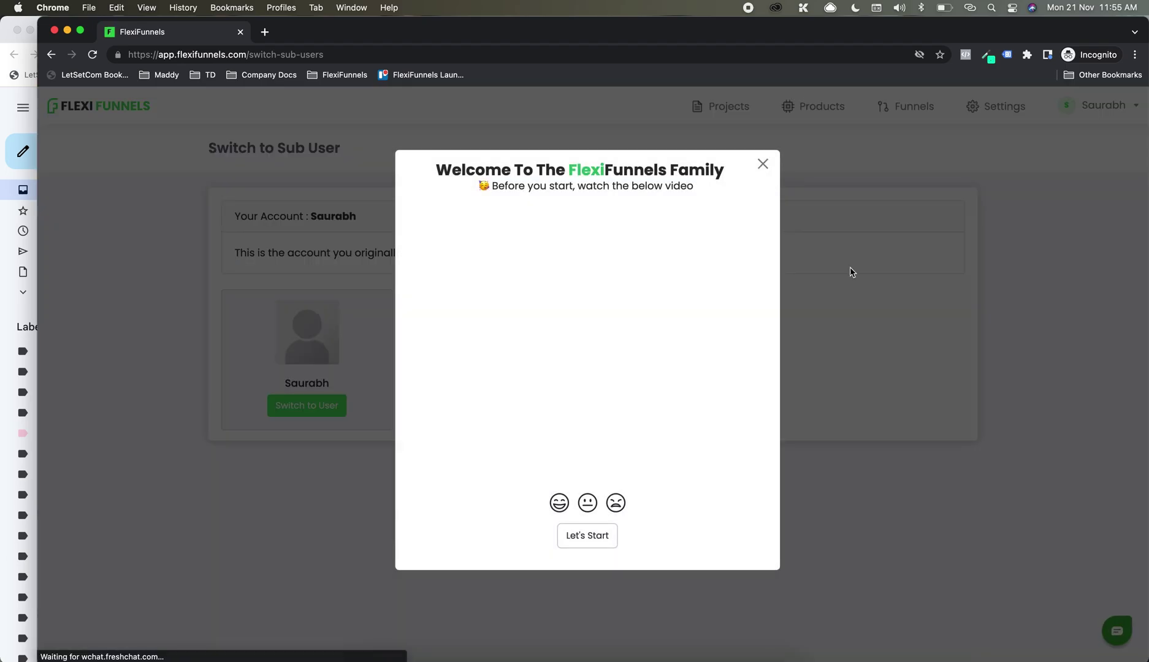
Step: Dismiss the welcome popup and onboarding checklist, then switch the session into the sub-user account
{"action": "left_click", "coordinate": [761, 163]}
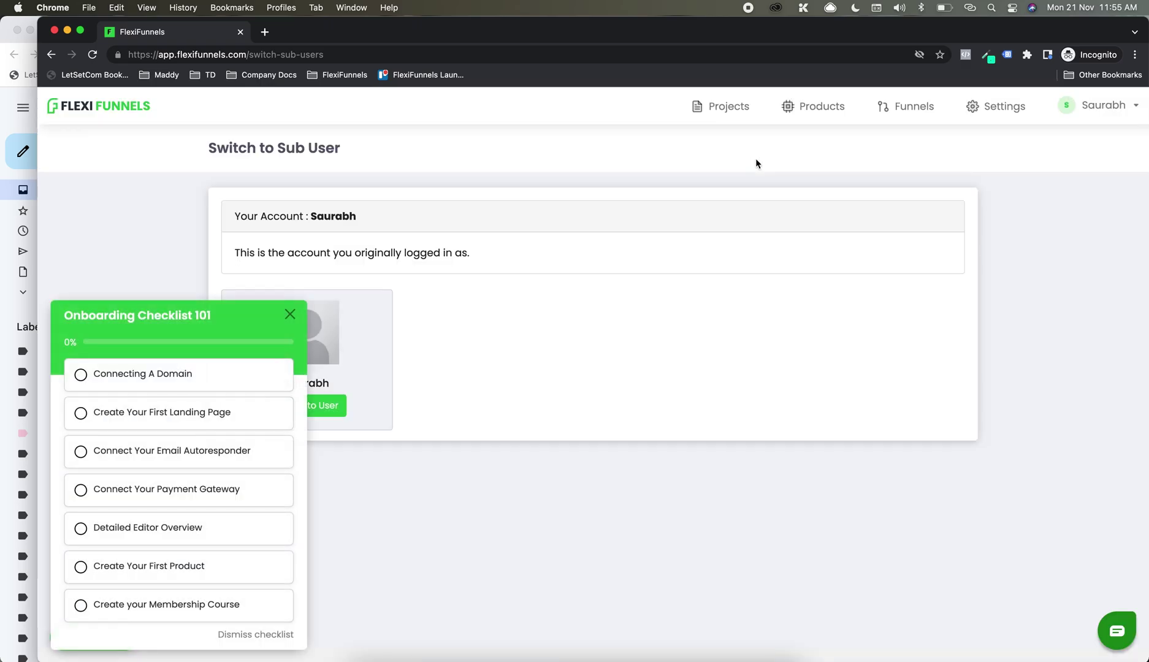
{"action": "left_click", "coordinate": [289, 315]}
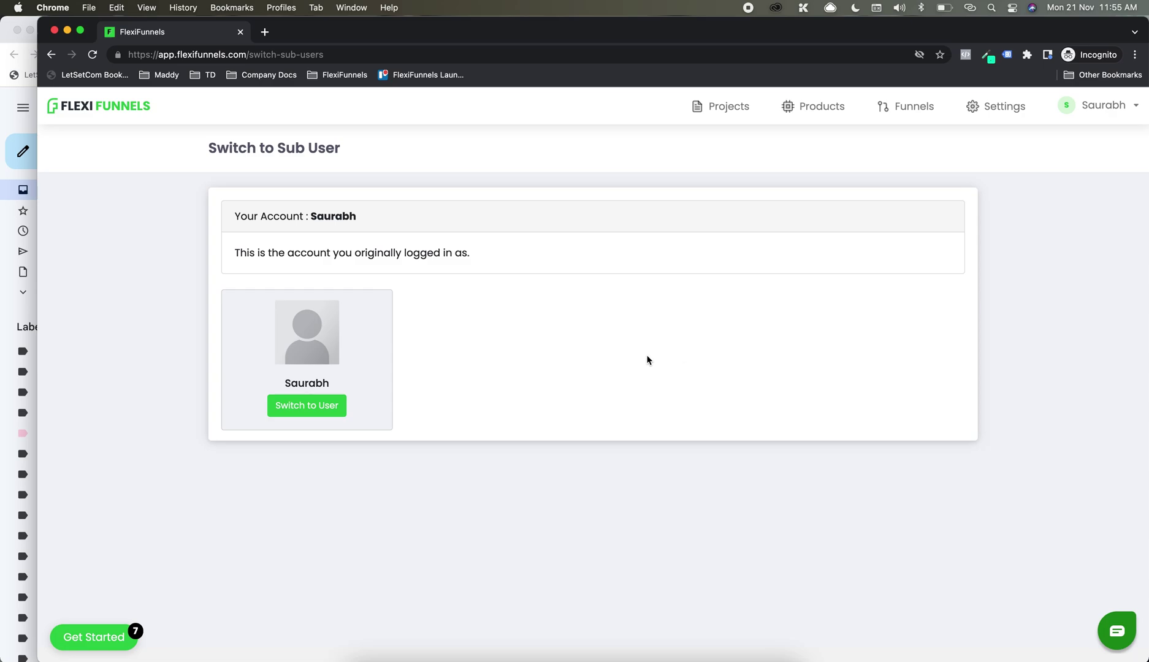
{"action": "left_click_drag", "start_coordinate": [304, 254], "coordinate": [418, 252]}
{"action": "left_click", "coordinate": [415, 251]}
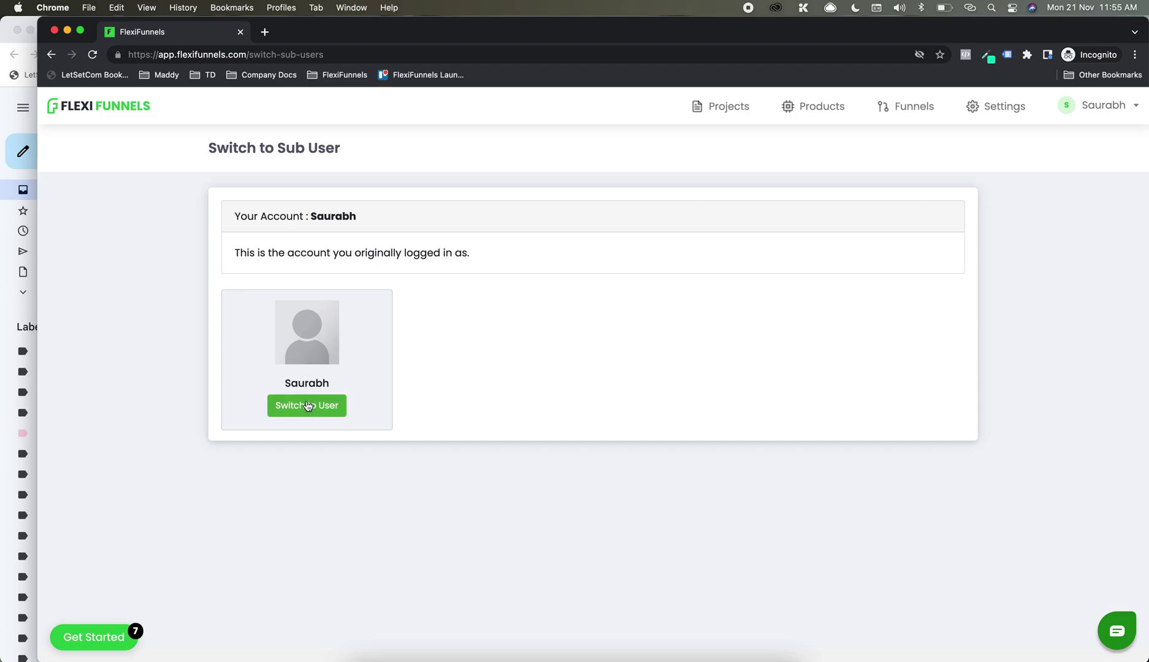
{"action": "left_click", "coordinate": [3, 149]}
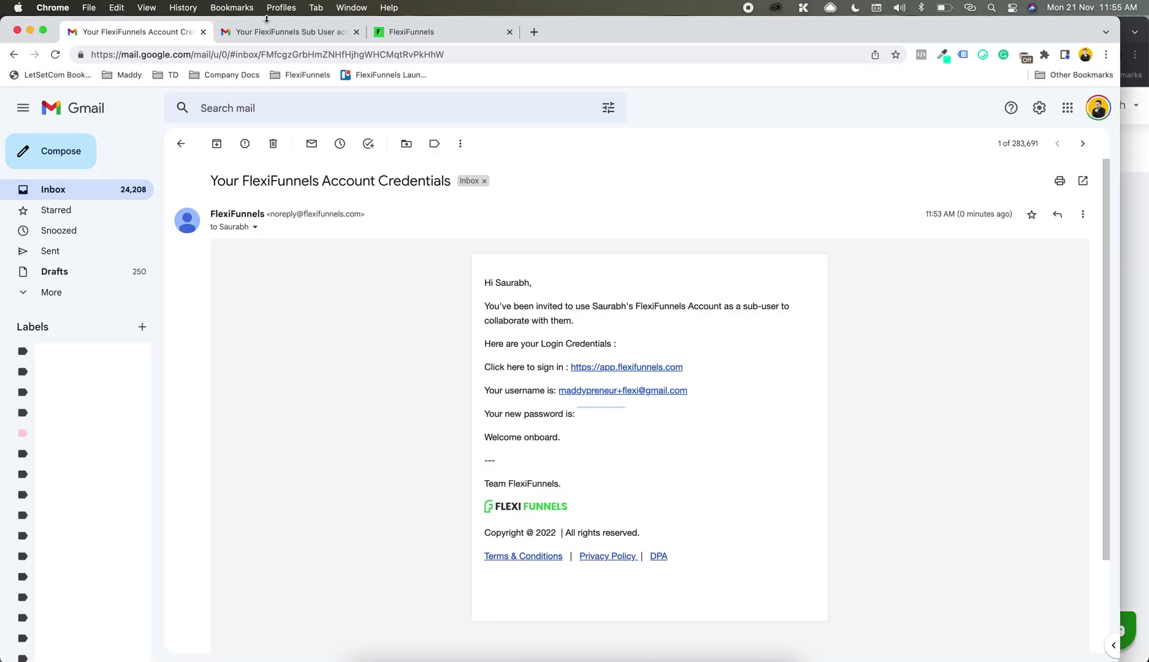
Step: Check the owner's sub-user access page and account menu, then return to the incognito sub-user window
{"action": "left_click", "coordinate": [429, 35]}
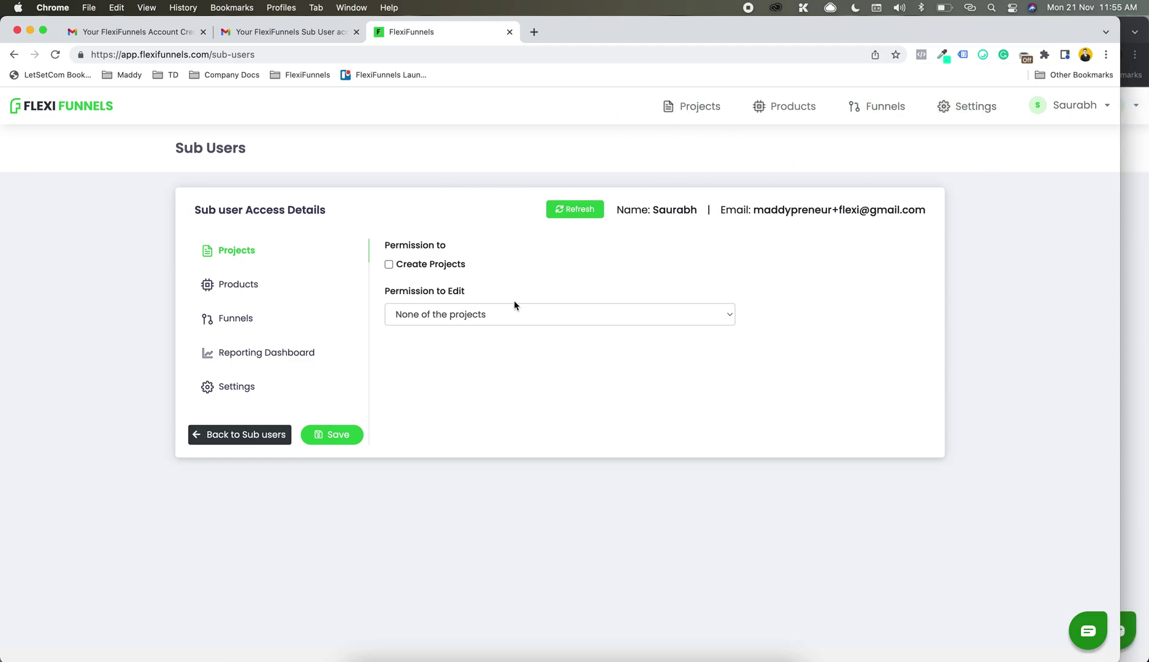
{"action": "left_click", "coordinate": [1084, 115]}
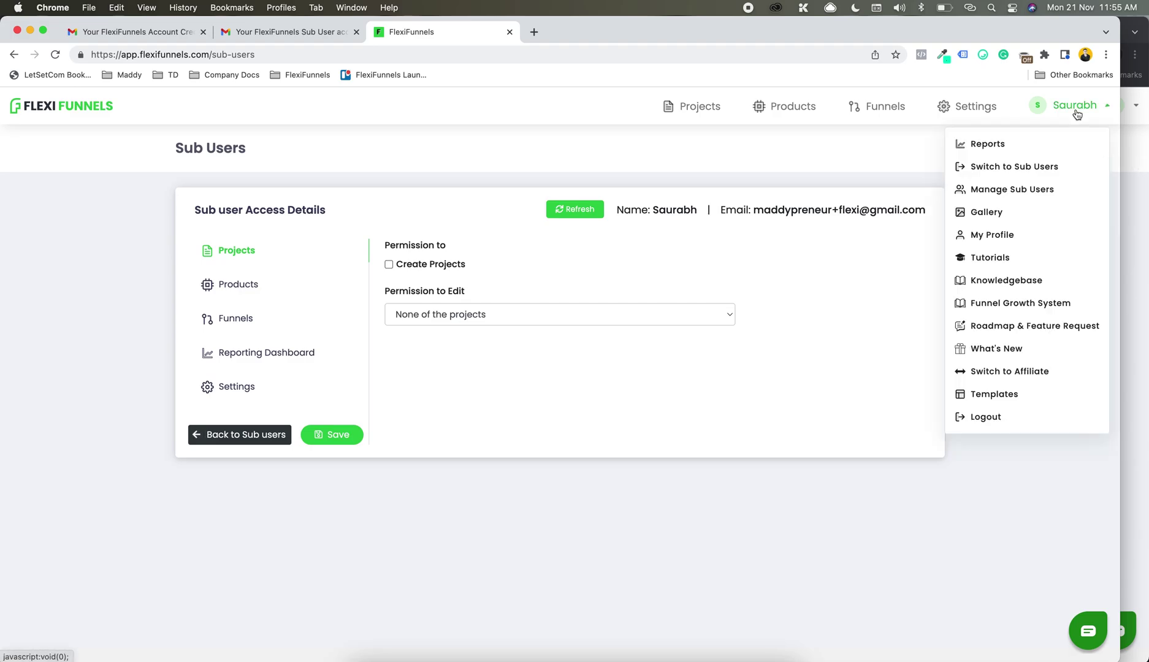
{"action": "left_click", "coordinate": [1073, 109]}
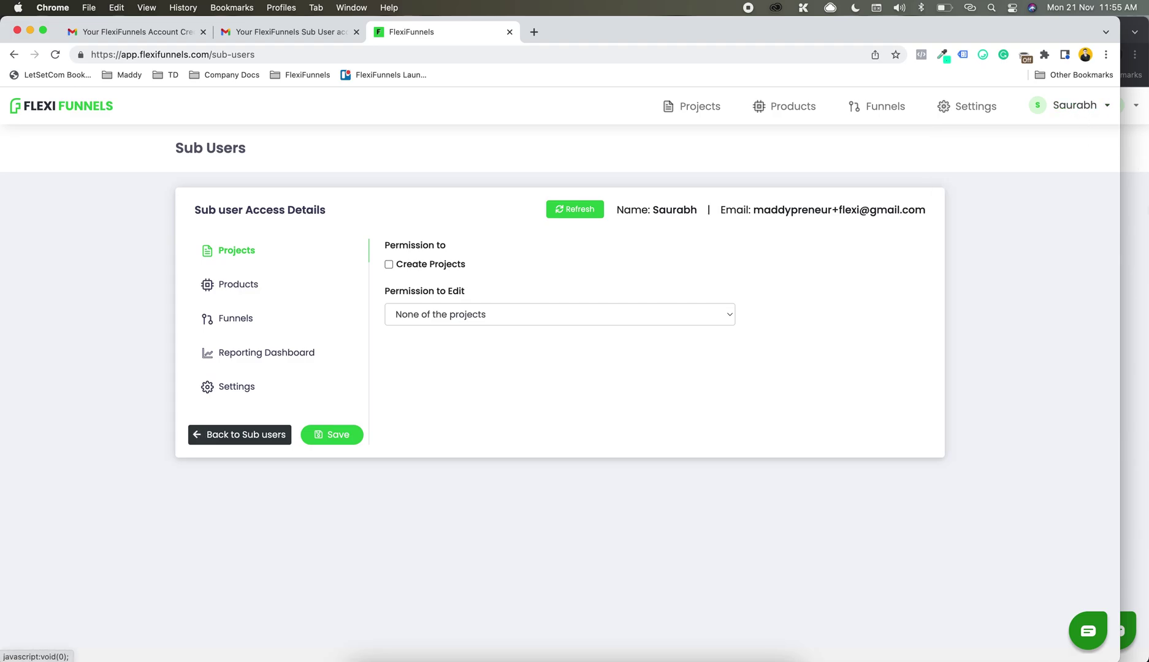
{"action": "key", "text": "super+grave"}
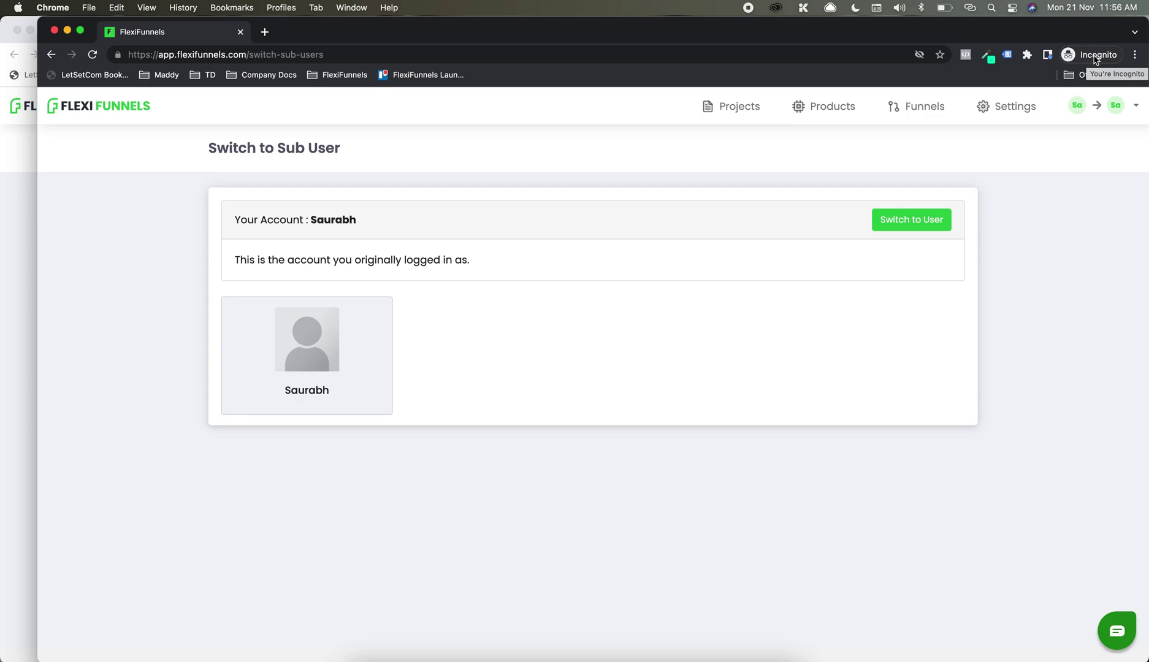
{"action": "left_click", "coordinate": [3, 146]}
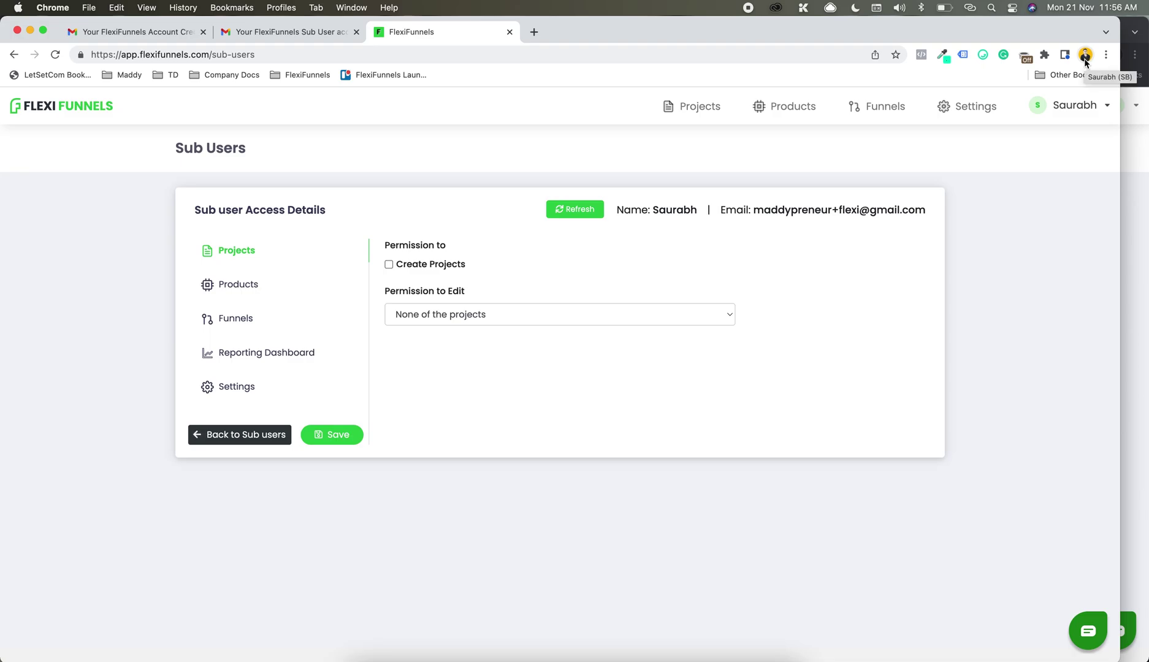
{"action": "key", "text": "super+grave"}
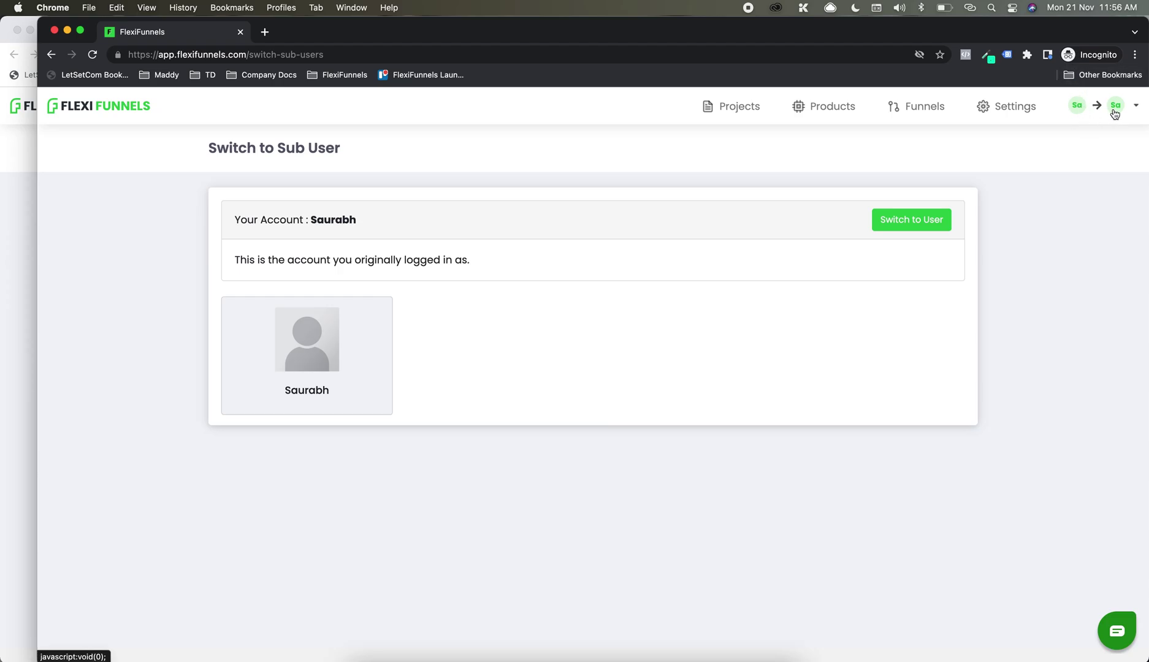
Step: As the sub-user, try Projects and Products, and open Funnels, Settings and Projects in new tabs
{"action": "left_click", "coordinate": [740, 123]}
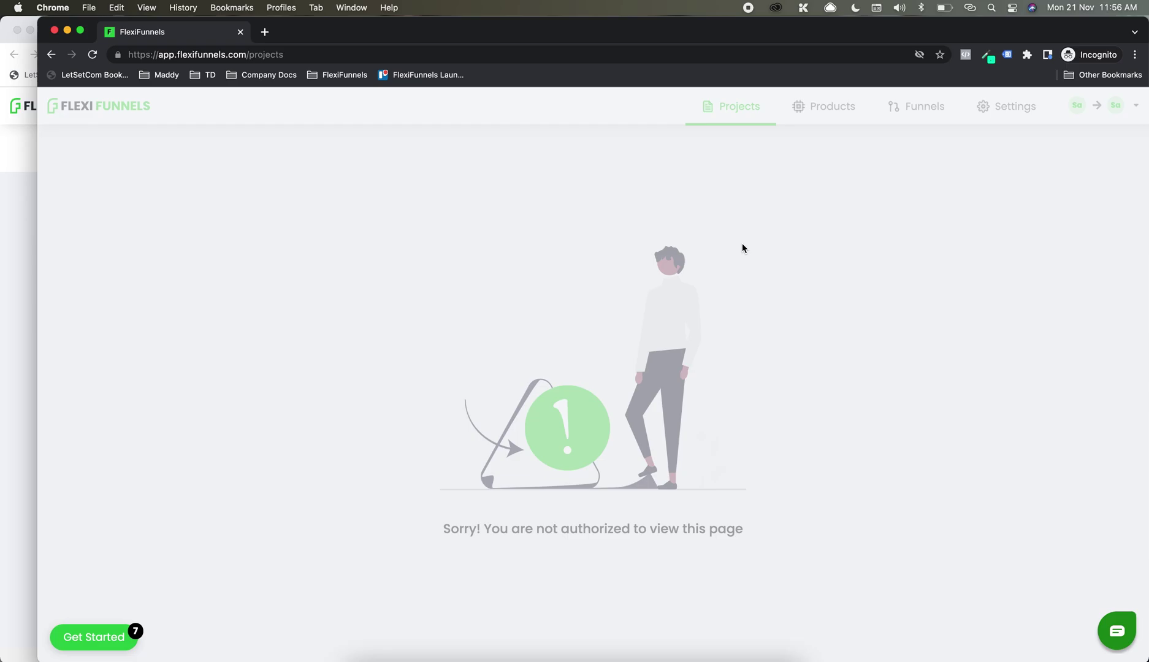
{"action": "left_click", "coordinate": [822, 119]}
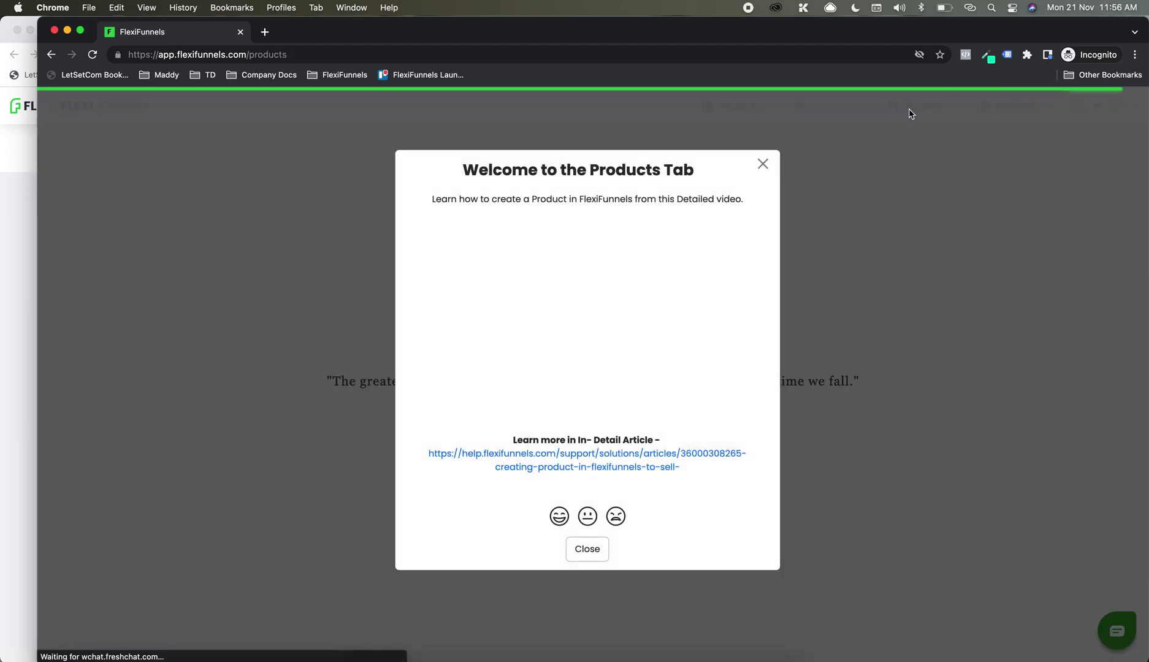
{"action": "left_click", "coordinate": [765, 165]}
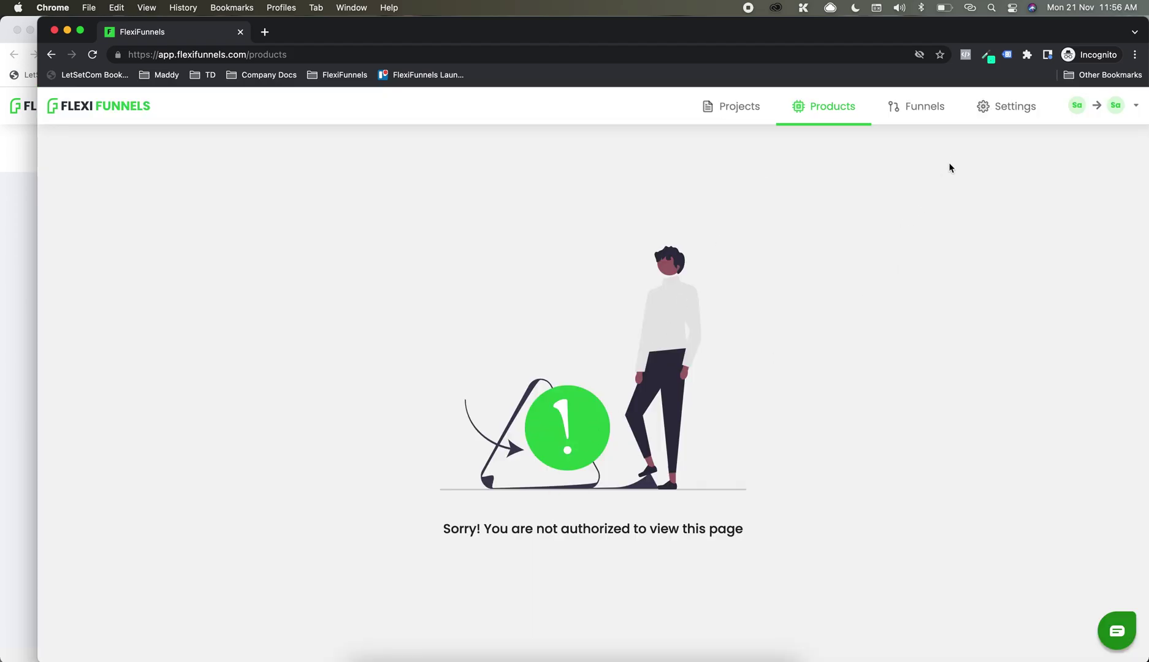
{"action": "right_click", "coordinate": [936, 123]}
{"action": "left_click", "coordinate": [954, 131]}
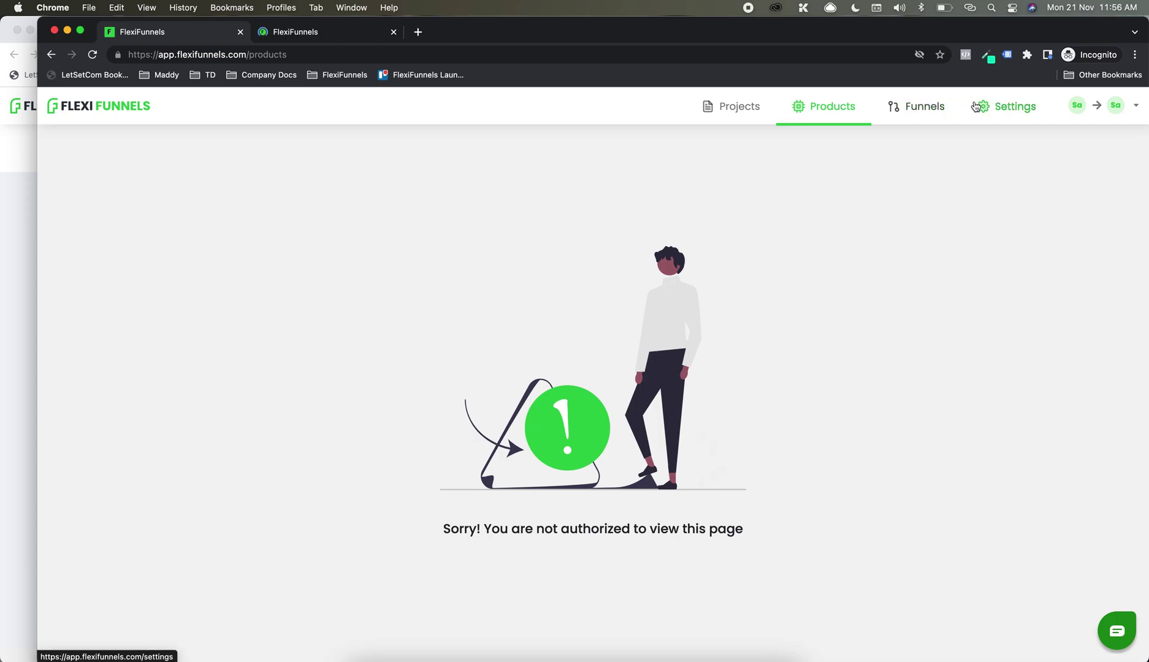
{"action": "right_click", "coordinate": [968, 106]}
{"action": "left_click", "coordinate": [1009, 108]}
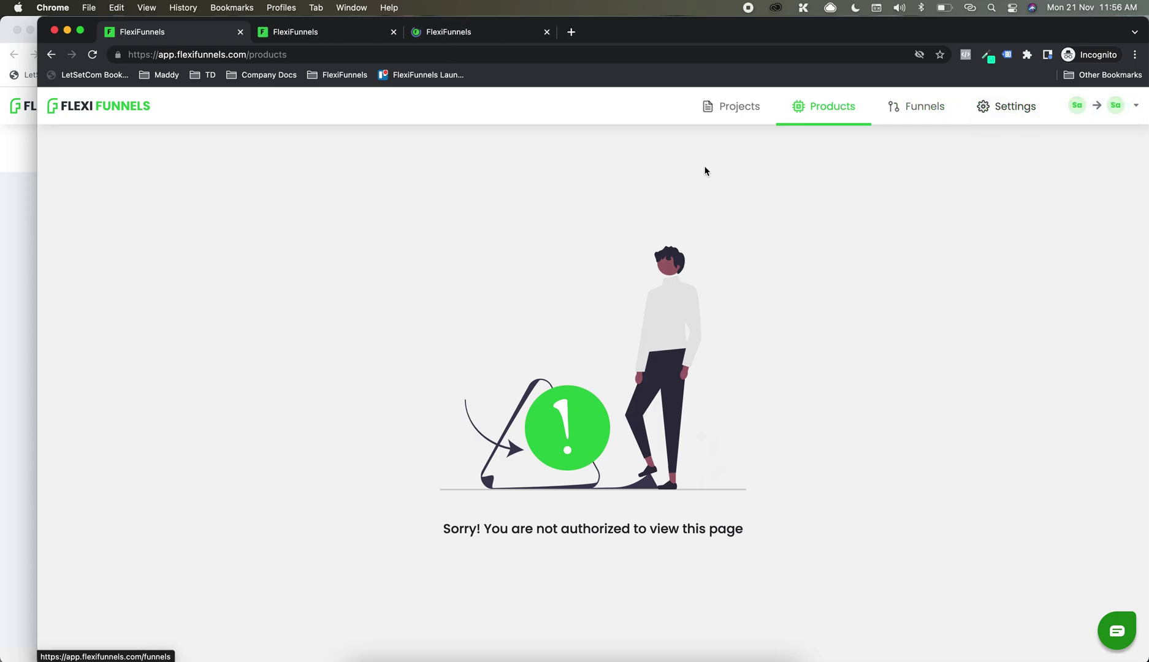
{"action": "right_click", "coordinate": [715, 116]}
{"action": "left_click", "coordinate": [738, 122]}
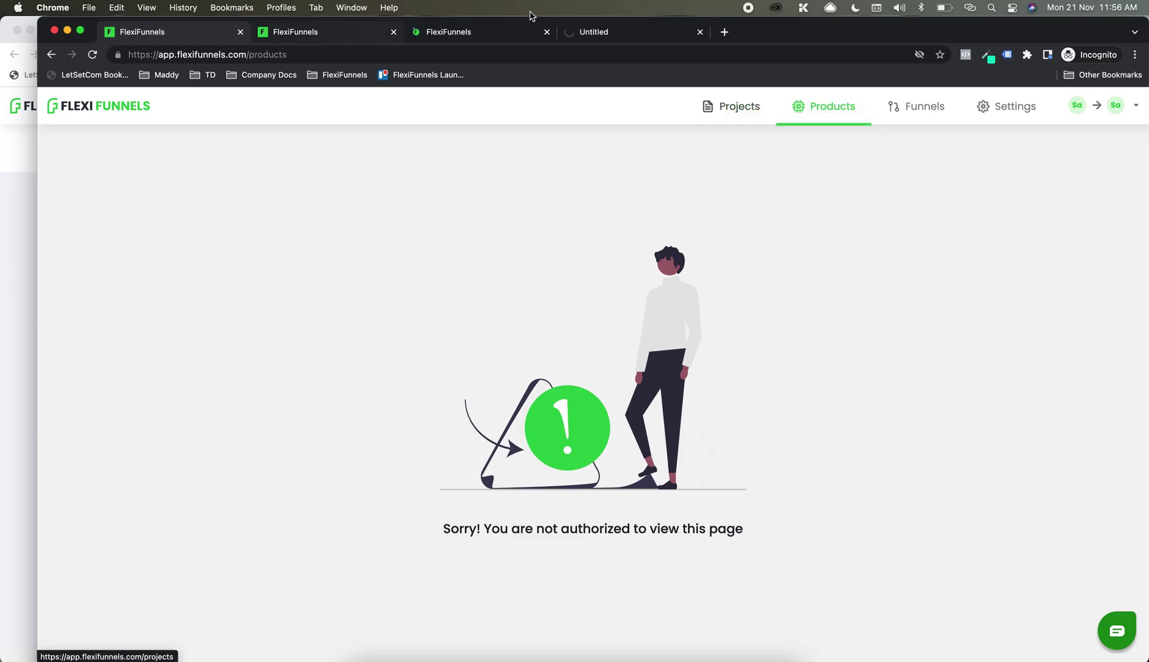
Step: Confirm the Settings and Funnels tabs show 'not authorized', reloading Settings to verify
{"action": "left_click_drag", "start_coordinate": [605, 35], "coordinate": [165, 41]}
{"action": "left_click", "coordinate": [607, 32]}
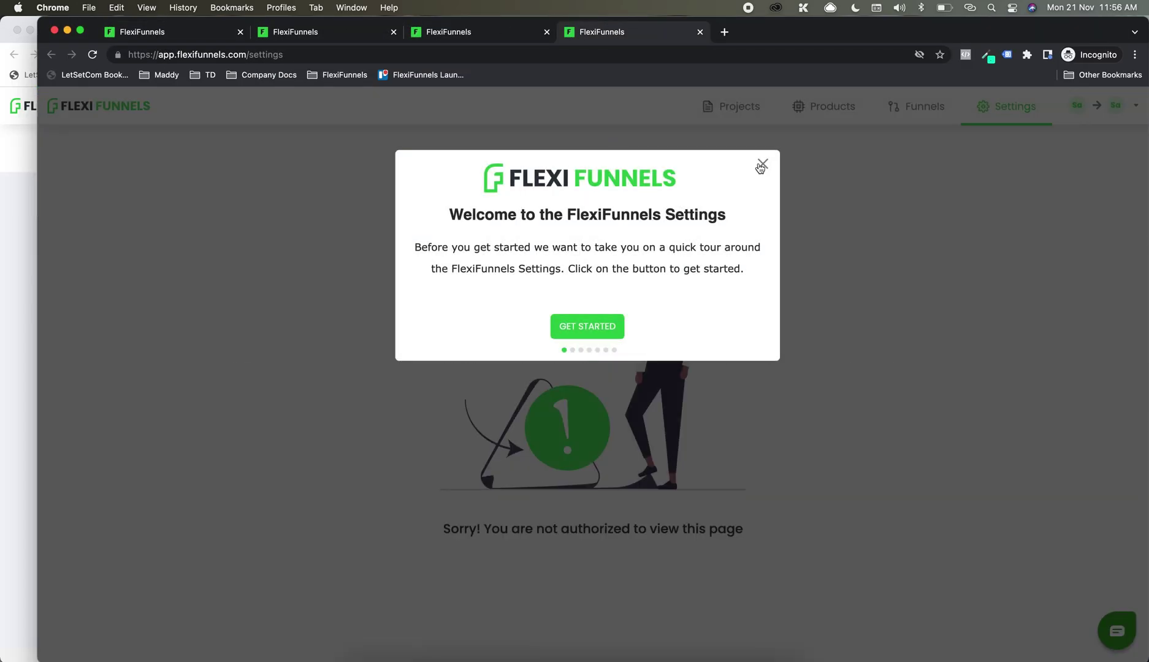
{"action": "left_click", "coordinate": [498, 32]}
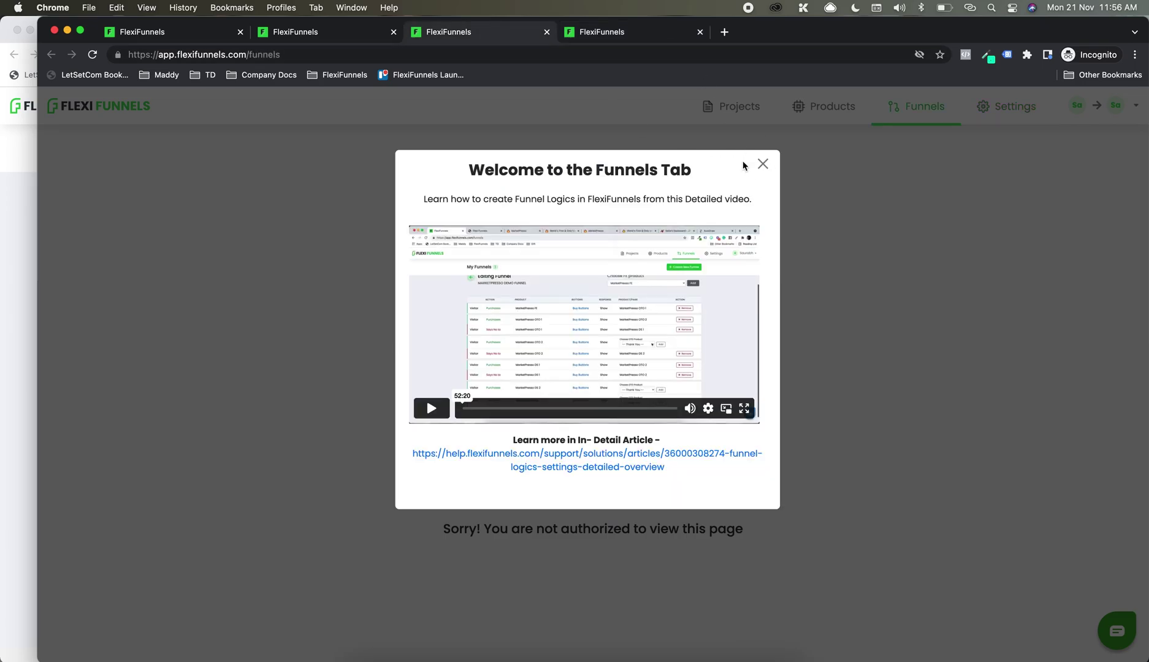
{"action": "left_click", "coordinate": [622, 34]}
{"action": "left_click", "coordinate": [579, 58]}
{"action": "key", "text": "Return"}
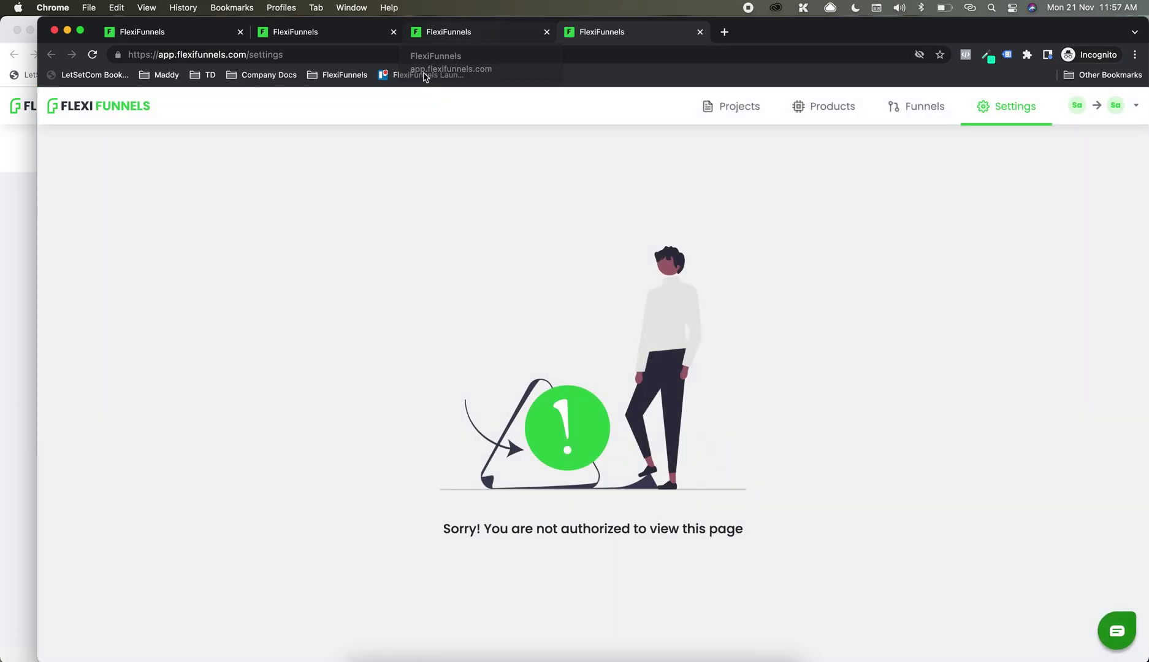
{"action": "left_click", "coordinate": [16, 225]}
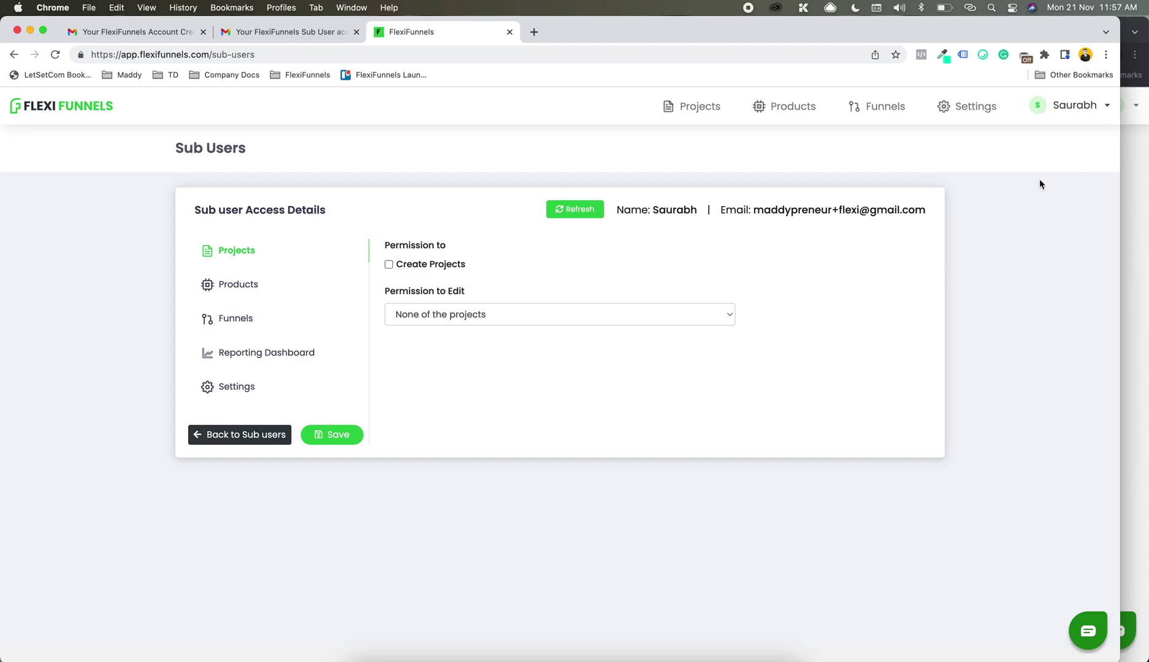
Step: Allow creating projects and restrict editing to particular projects, ticking One Product One Checkout Testing, Tanishq 18dec Testing and others
{"action": "left_click", "coordinate": [446, 312]}
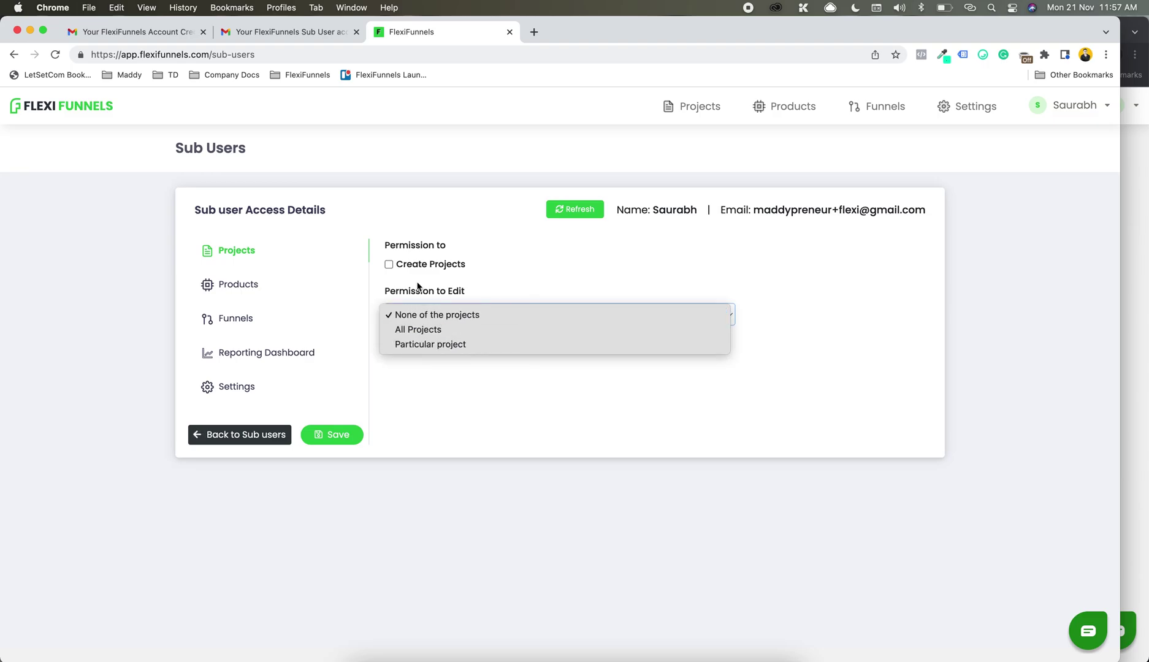
{"action": "left_click", "coordinate": [504, 268]}
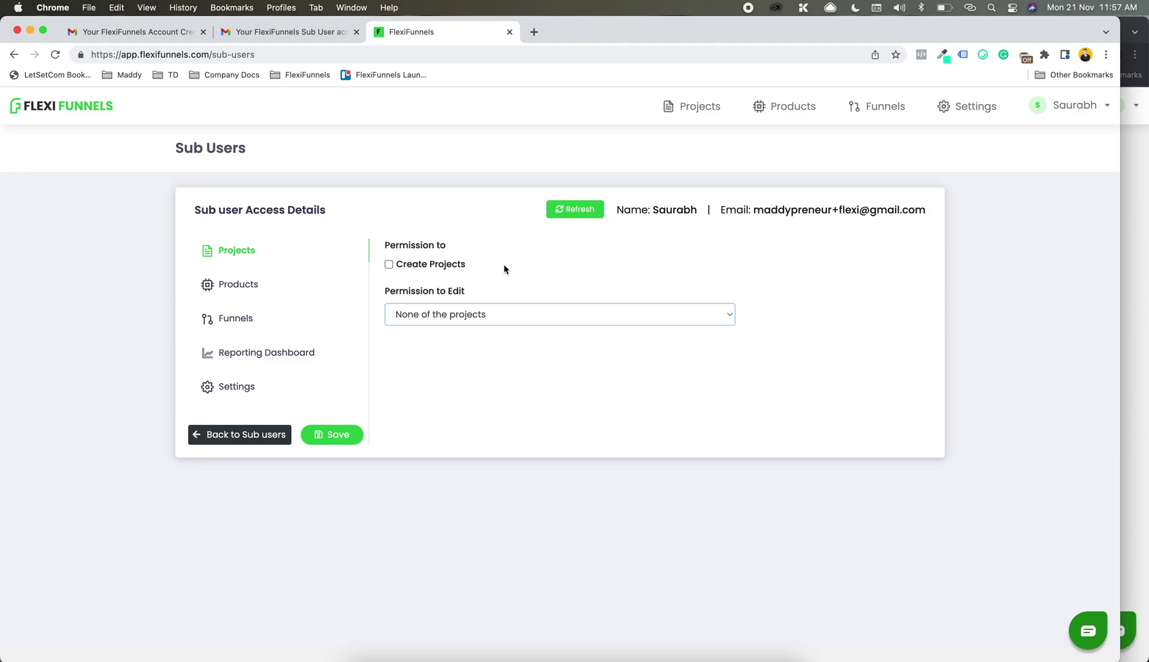
{"action": "left_click", "coordinate": [439, 265]}
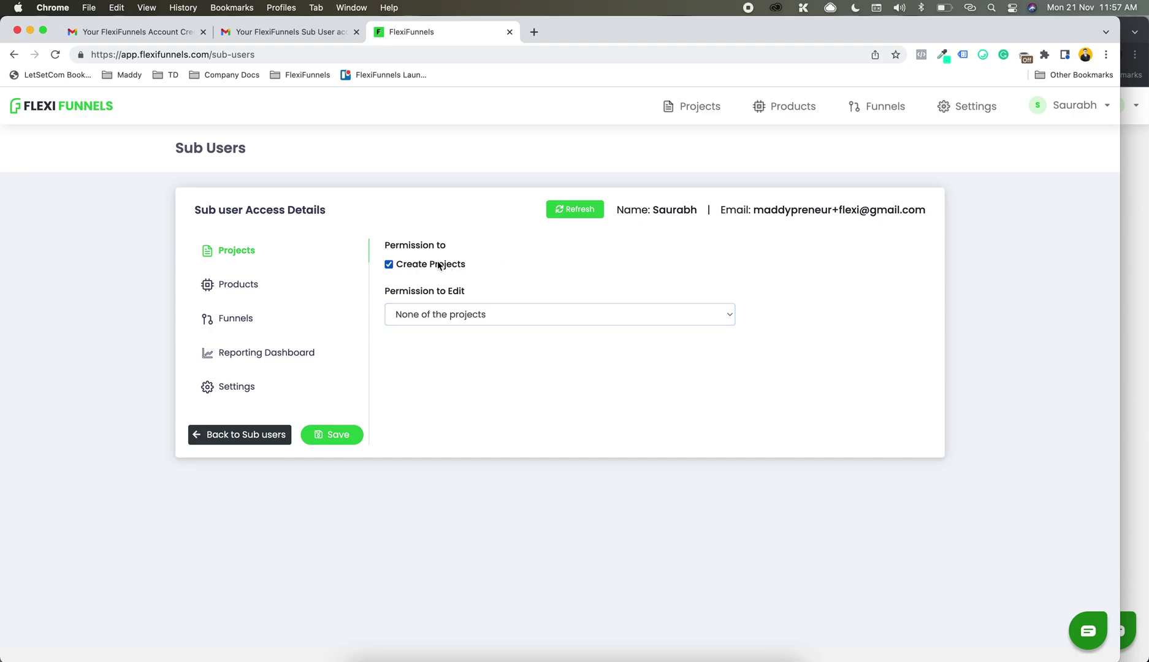
{"action": "left_click", "coordinate": [397, 322]}
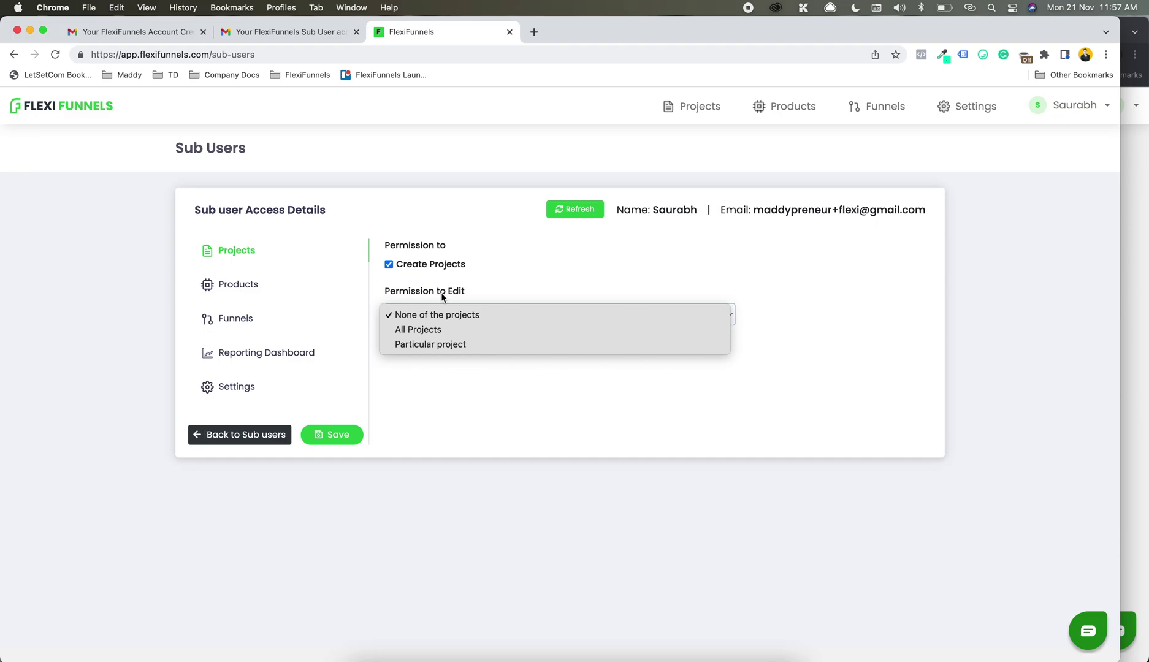
{"action": "left_click", "coordinate": [478, 347]}
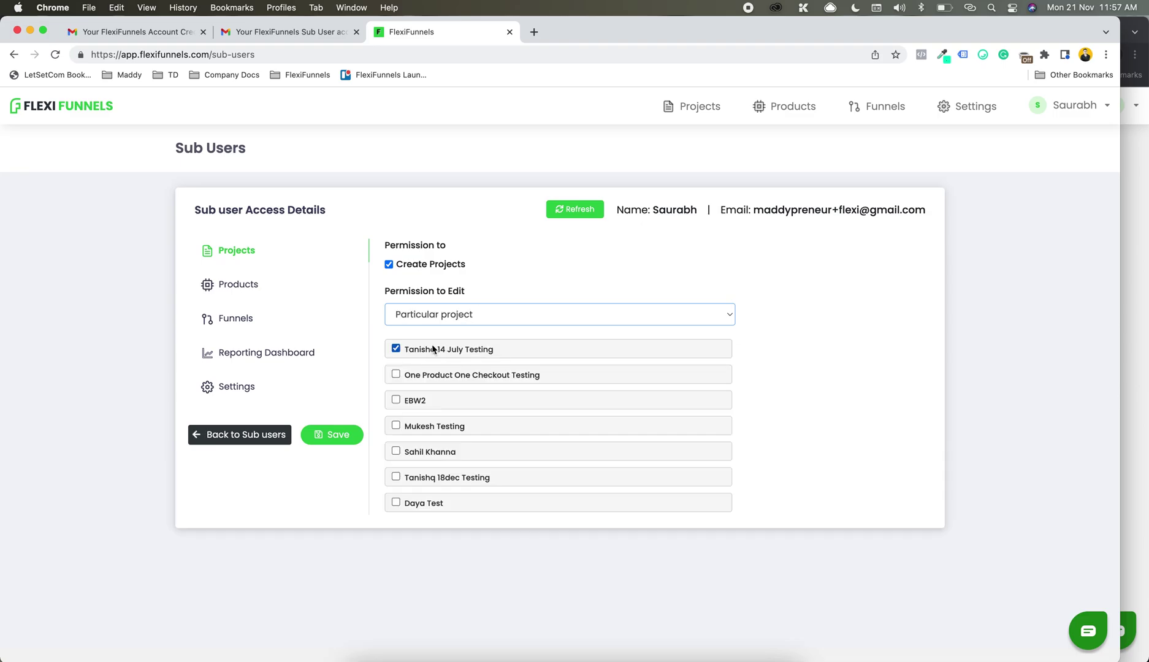
{"action": "left_click", "coordinate": [451, 375]}
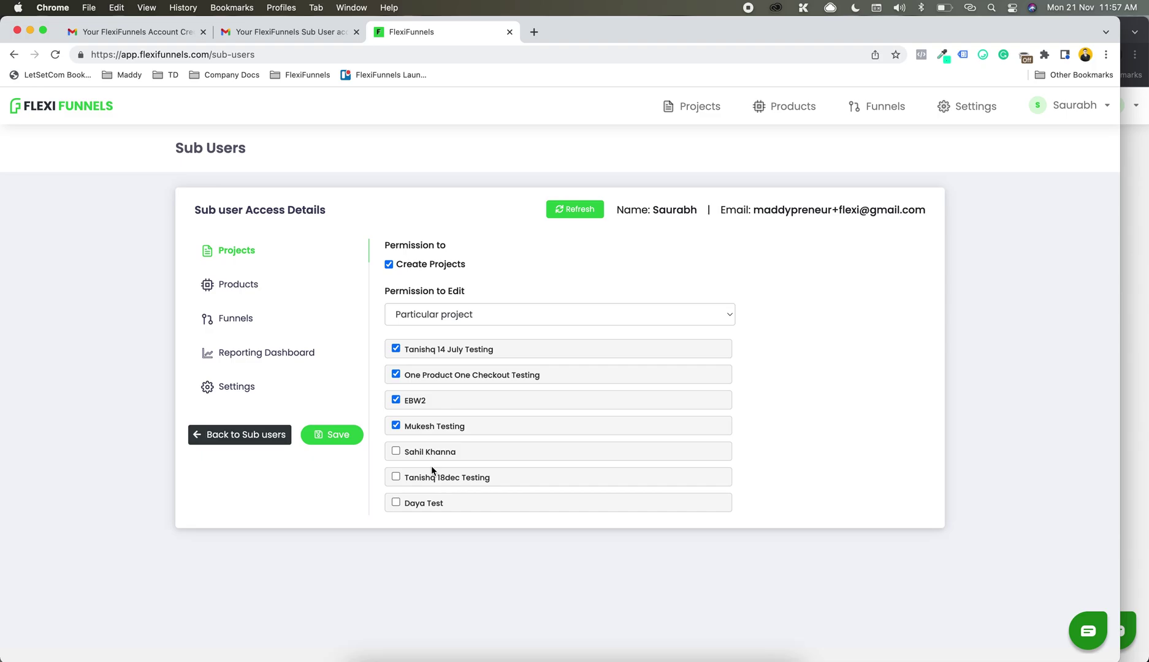
{"action": "left_click", "coordinate": [416, 458]}
{"action": "left_click", "coordinate": [414, 477]}
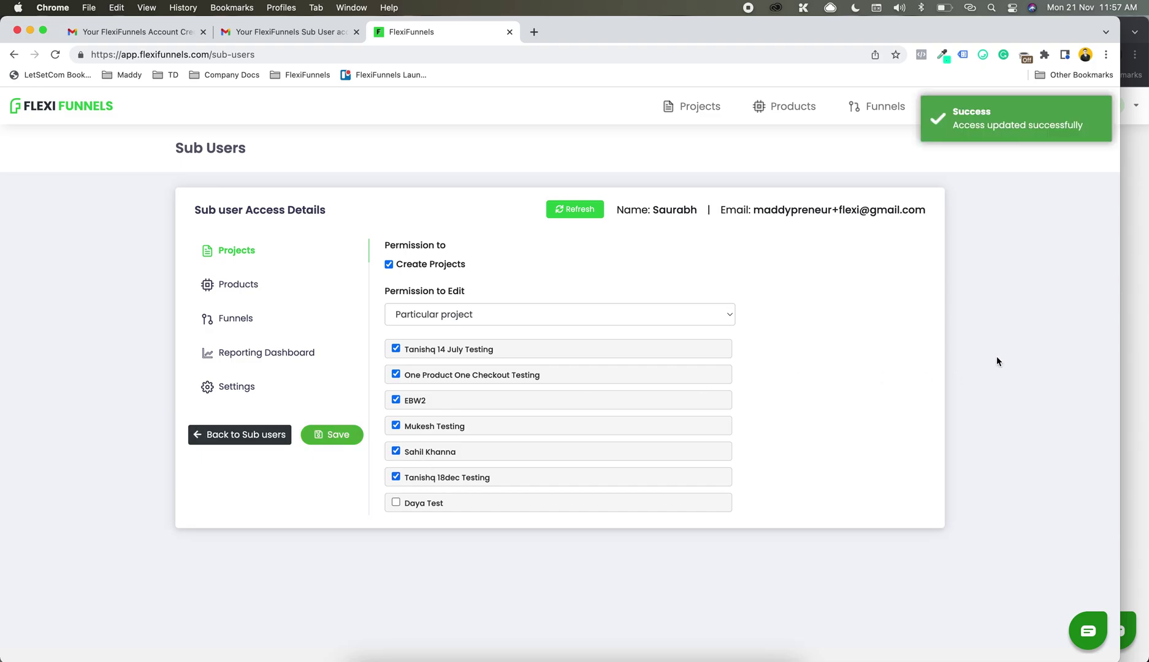
Step: Reload the sub-user's Projects page in the incognito window to check which projects are listed
{"action": "left_click", "coordinate": [1146, 252]}
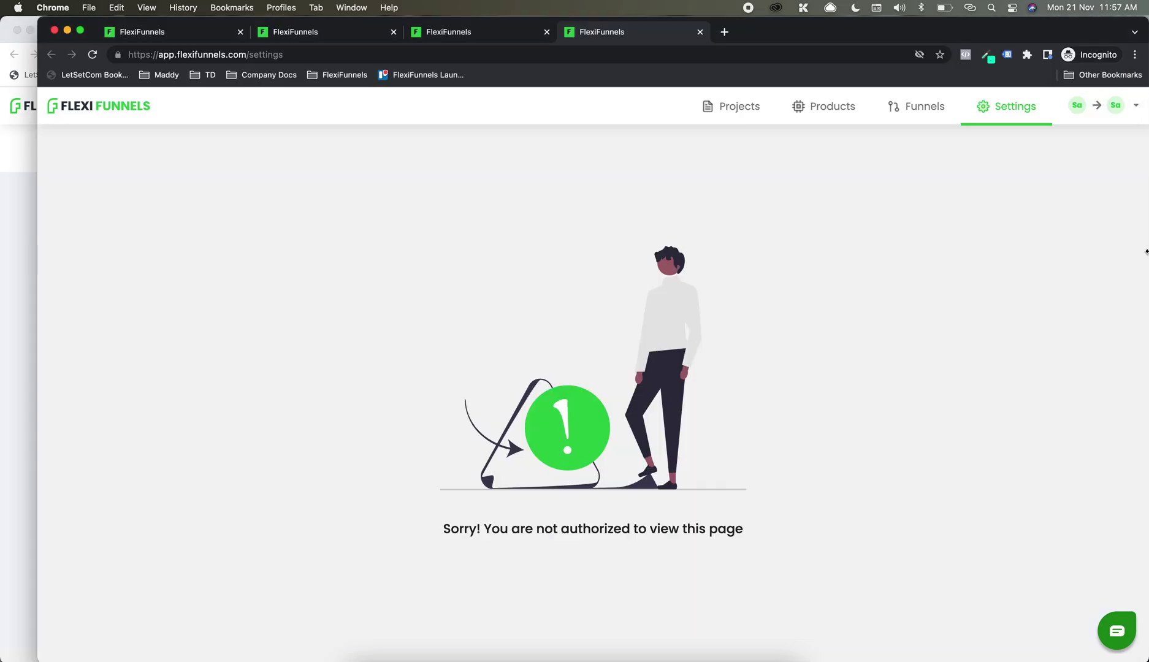
{"action": "left_click", "coordinate": [139, 38]}
{"action": "left_click", "coordinate": [245, 55]}
{"action": "key", "text": "Return"}
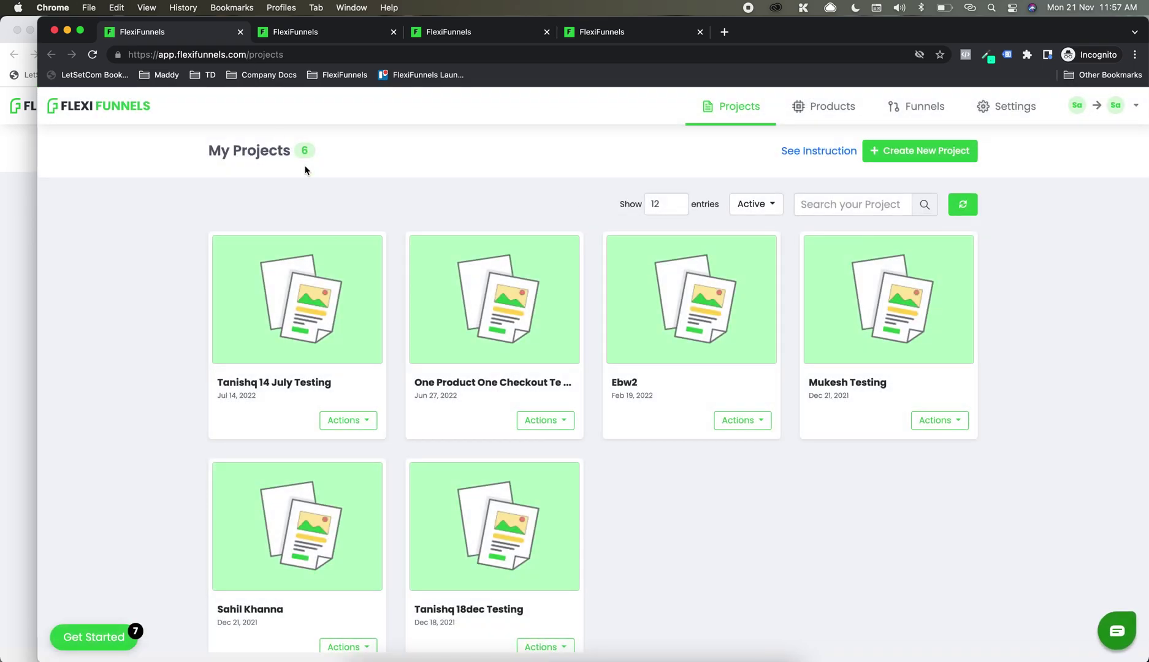
{"action": "scroll", "coordinate": [307, 286], "scroll_direction": "down", "scroll_amount": 2}
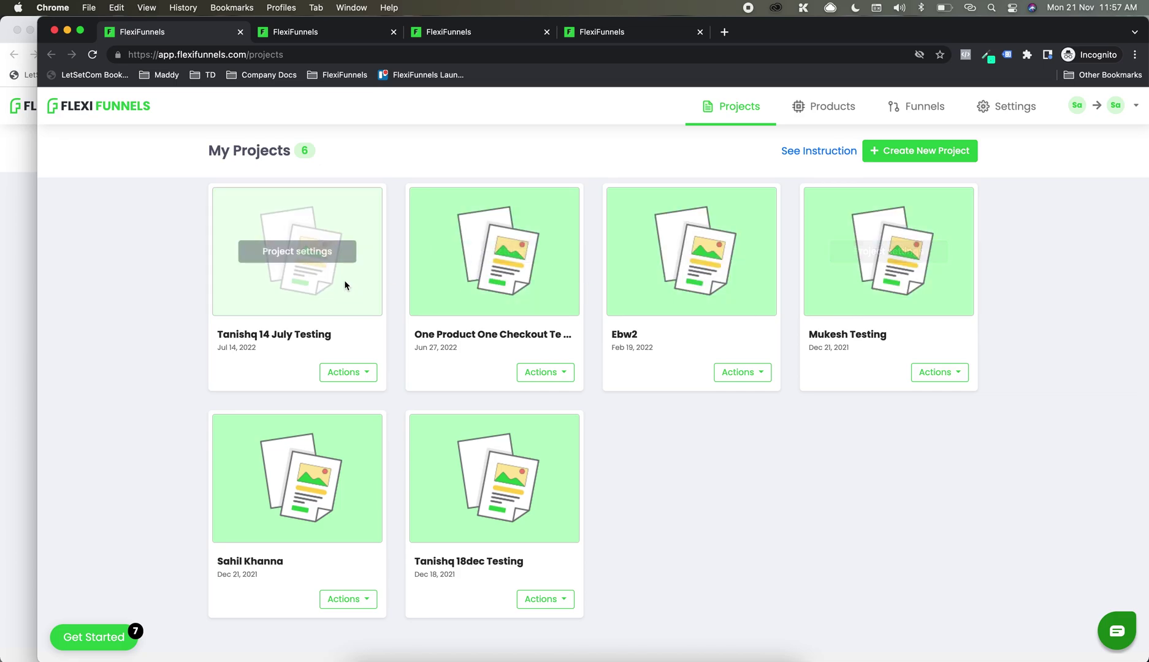
{"action": "scroll", "coordinate": [607, 240], "scroll_direction": "up", "scroll_amount": 2}
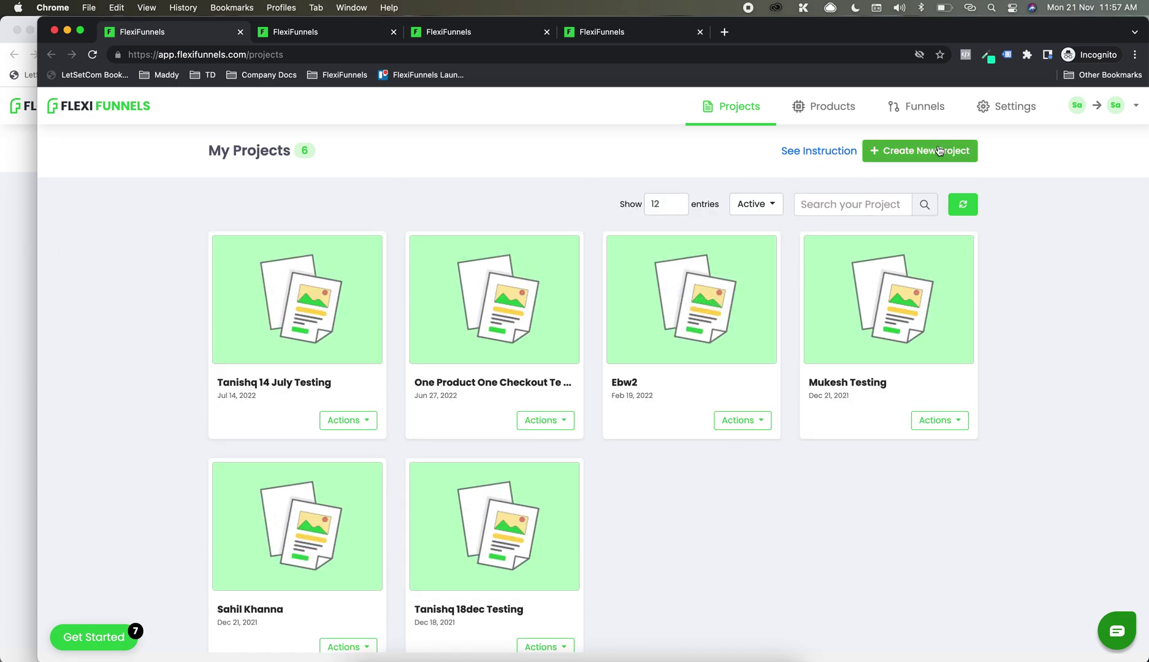
Step: Untick the sub-user's create-project permission, save, and reload the sub-user's Projects page
{"action": "left_click", "coordinate": [3, 258]}
{"action": "left_click", "coordinate": [388, 264]}
{"action": "left_click", "coordinate": [344, 443]}
{"action": "key", "text": "super+grave"}
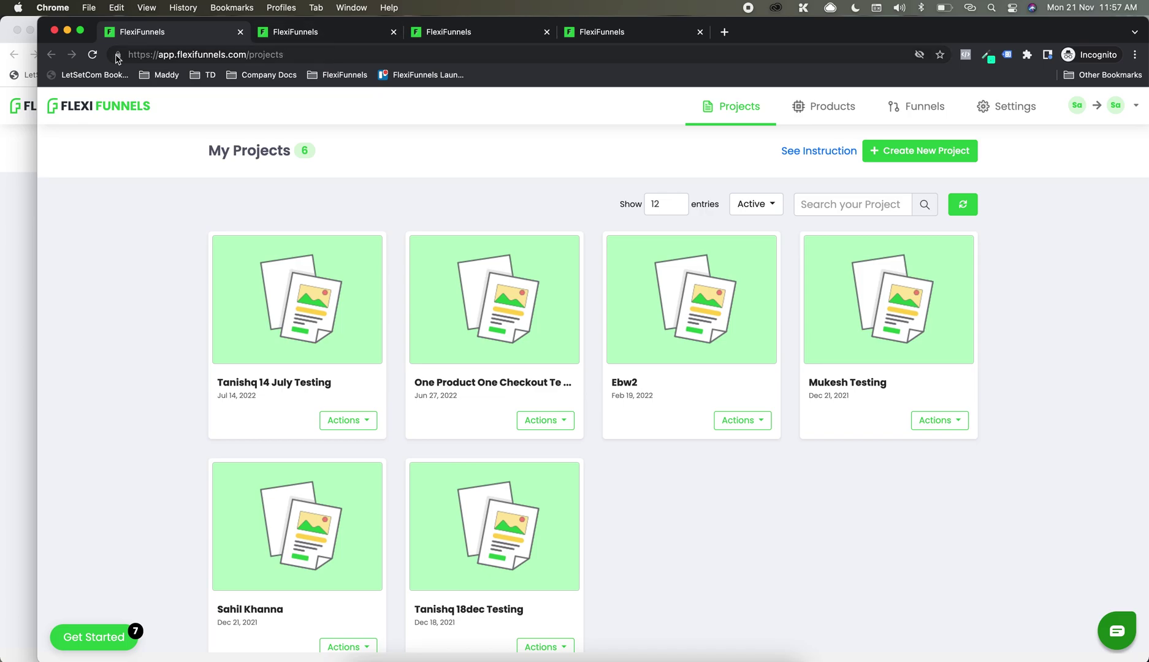
{"action": "left_click", "coordinate": [92, 55]}
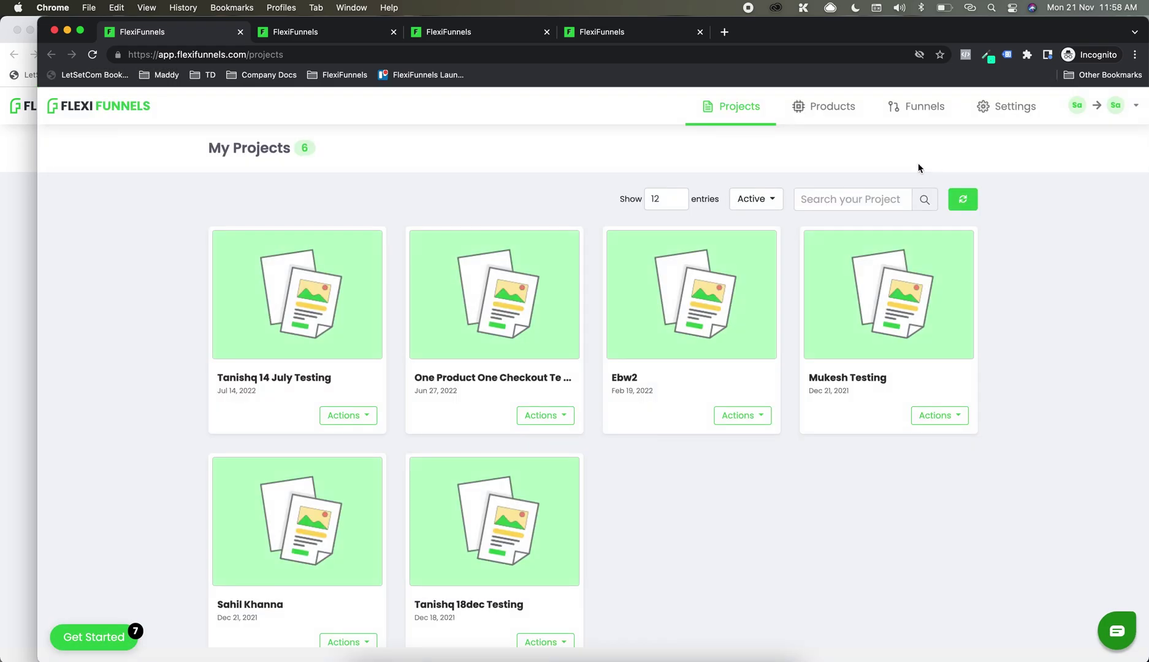
{"action": "left_click", "coordinate": [2, 290]}
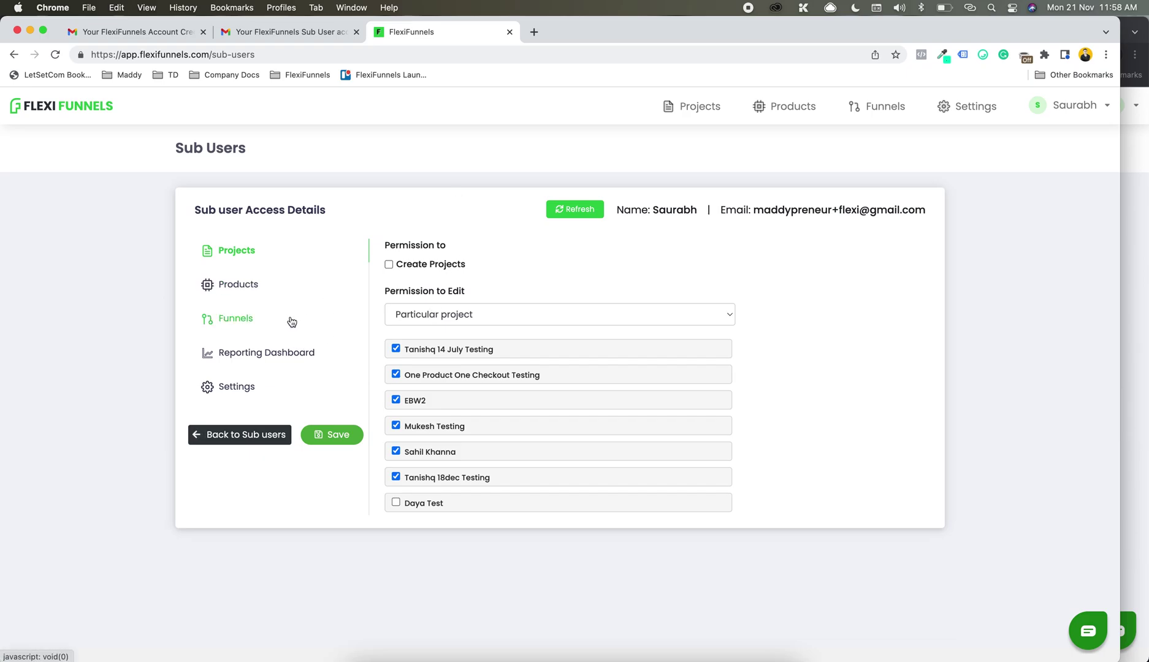
Step: Review the sub-user's Products and Funnels edit-permission options without changing them
{"action": "left_click", "coordinate": [316, 287]}
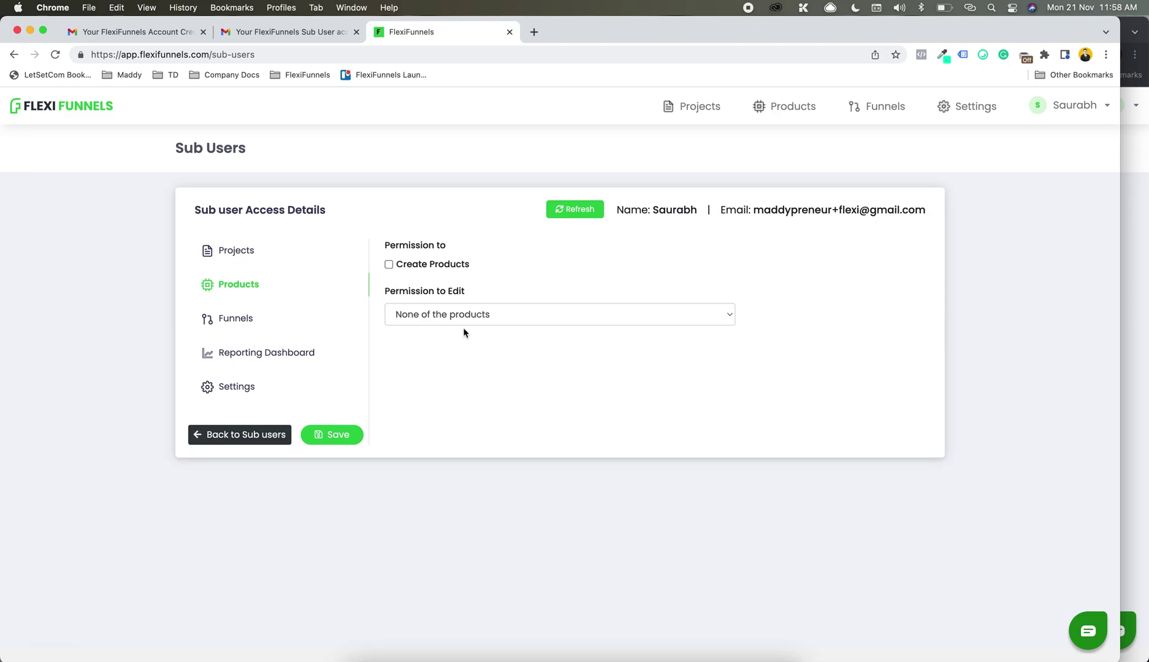
{"action": "left_click", "coordinate": [449, 314]}
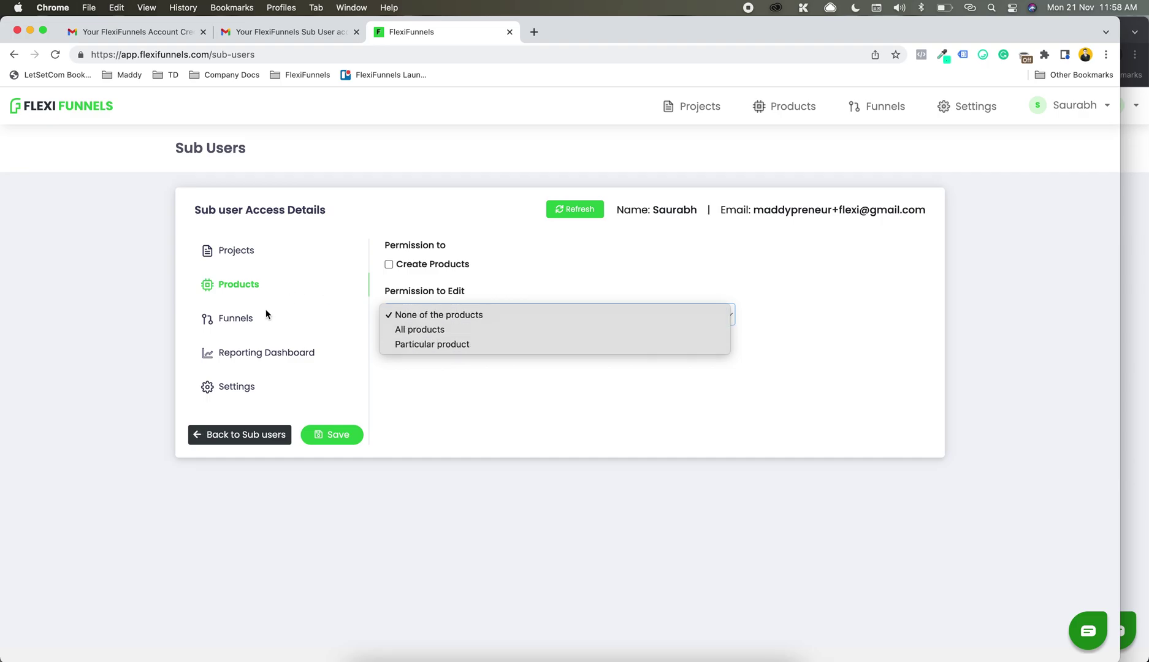
{"action": "left_click", "coordinate": [242, 315]}
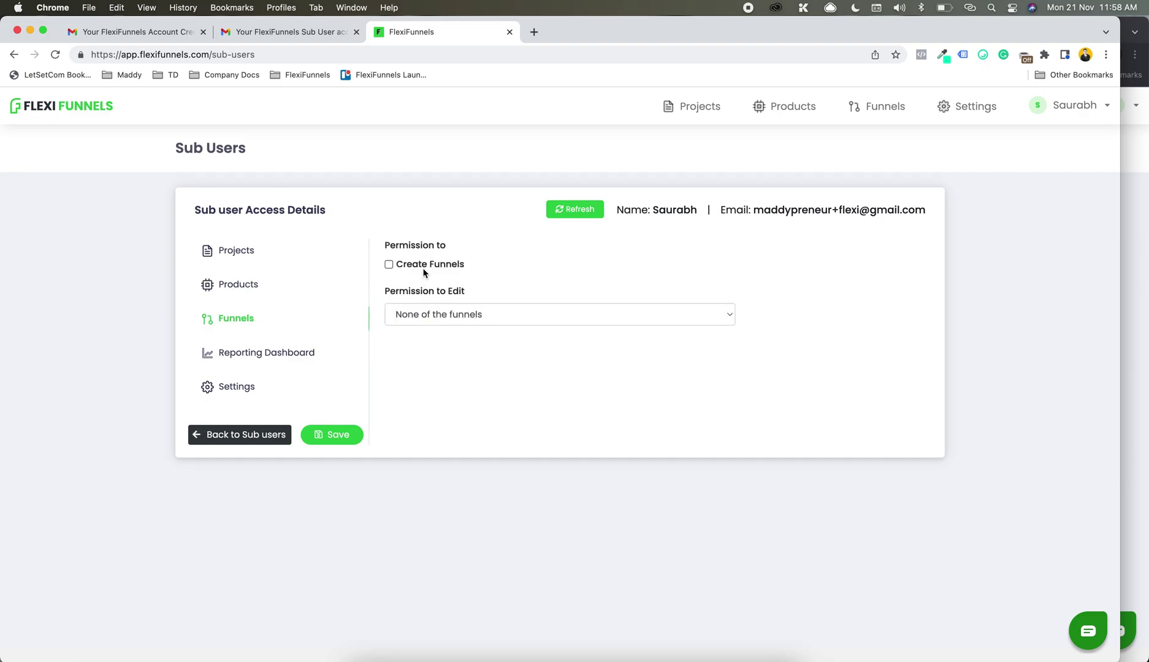
{"action": "left_click", "coordinate": [469, 314]}
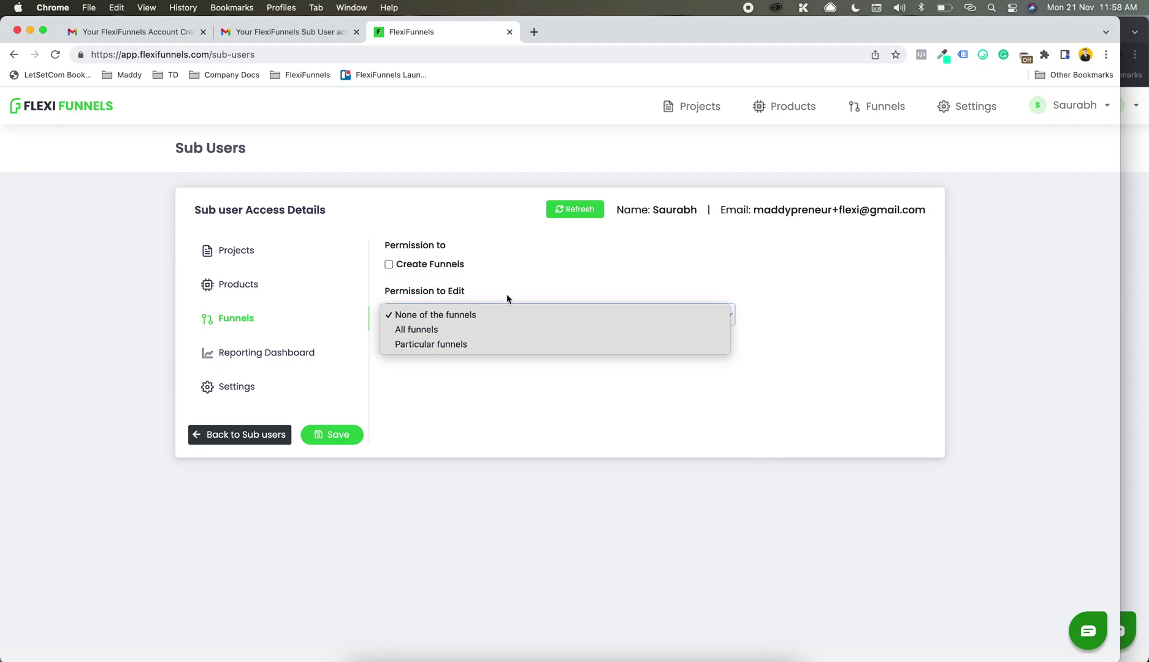
{"action": "left_click", "coordinate": [572, 272]}
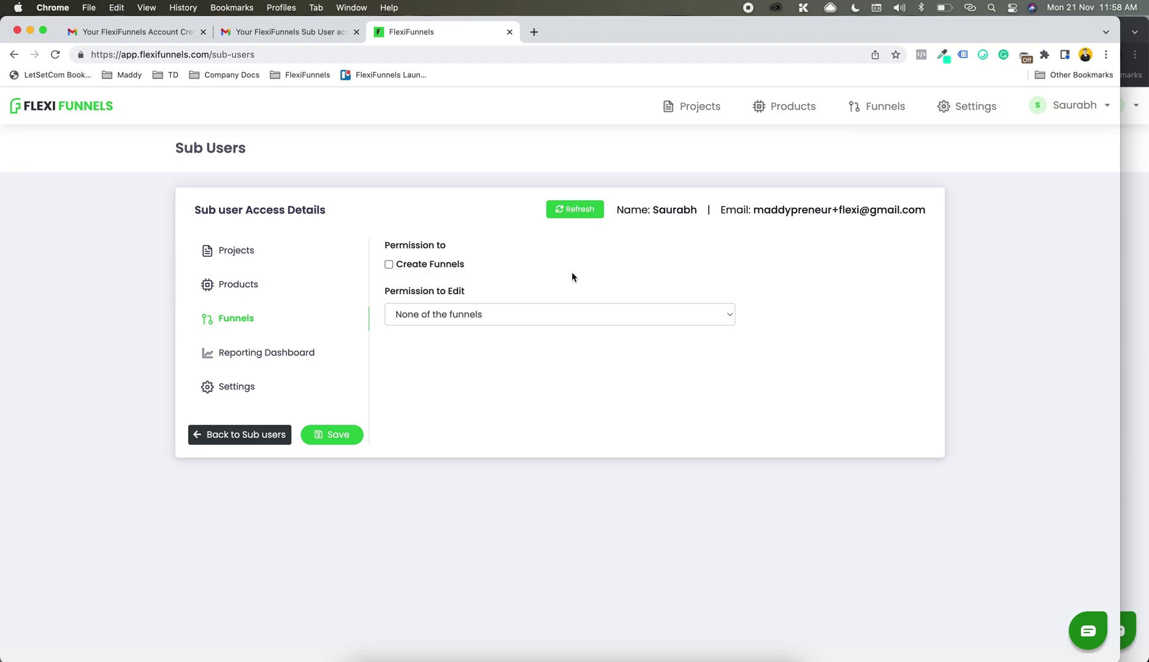
Step: Tick the View permission for the sub-user's Reporting Dashboard
{"action": "left_click", "coordinate": [282, 356]}
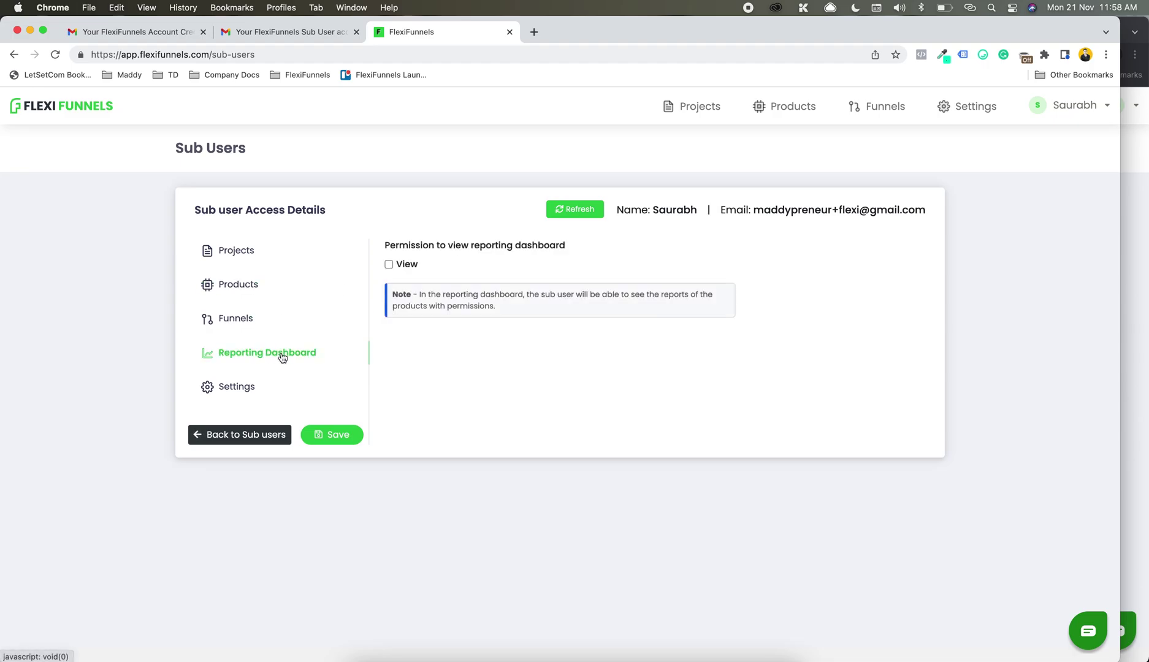
{"action": "left_click", "coordinate": [403, 264]}
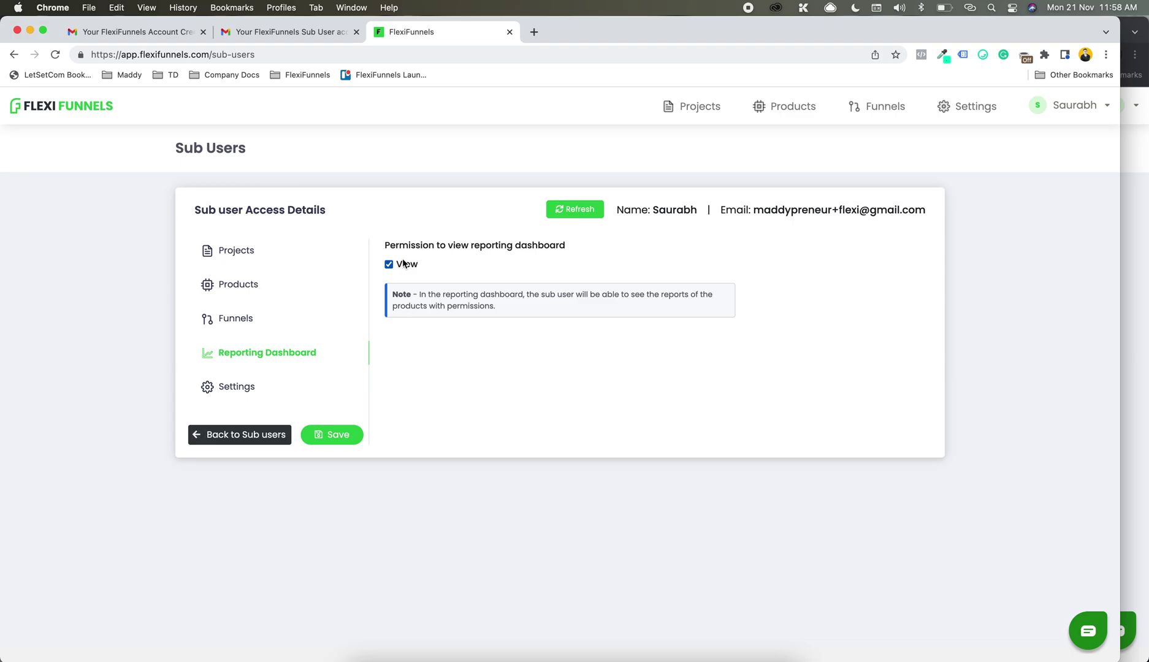
{"action": "left_click", "coordinate": [249, 286]}
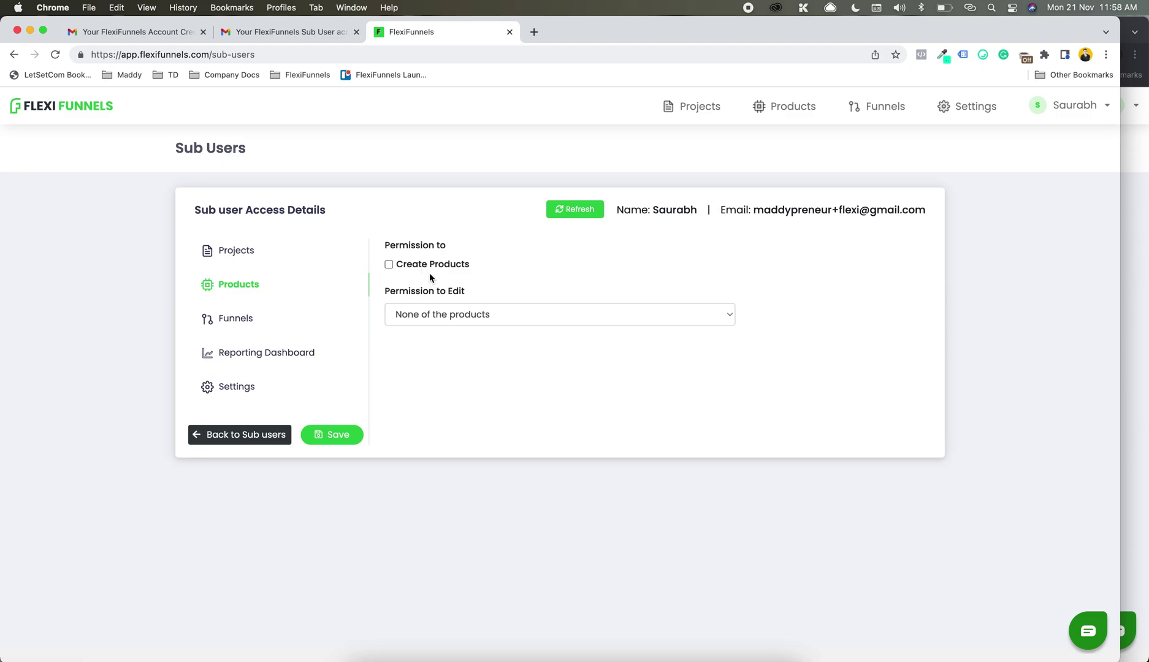
Step: Limit product editing to particular products: Unnamed Product 9, 8, Default Checkout, INR To Foreign, Tanishq 1, Sales 6
{"action": "left_click", "coordinate": [427, 314]}
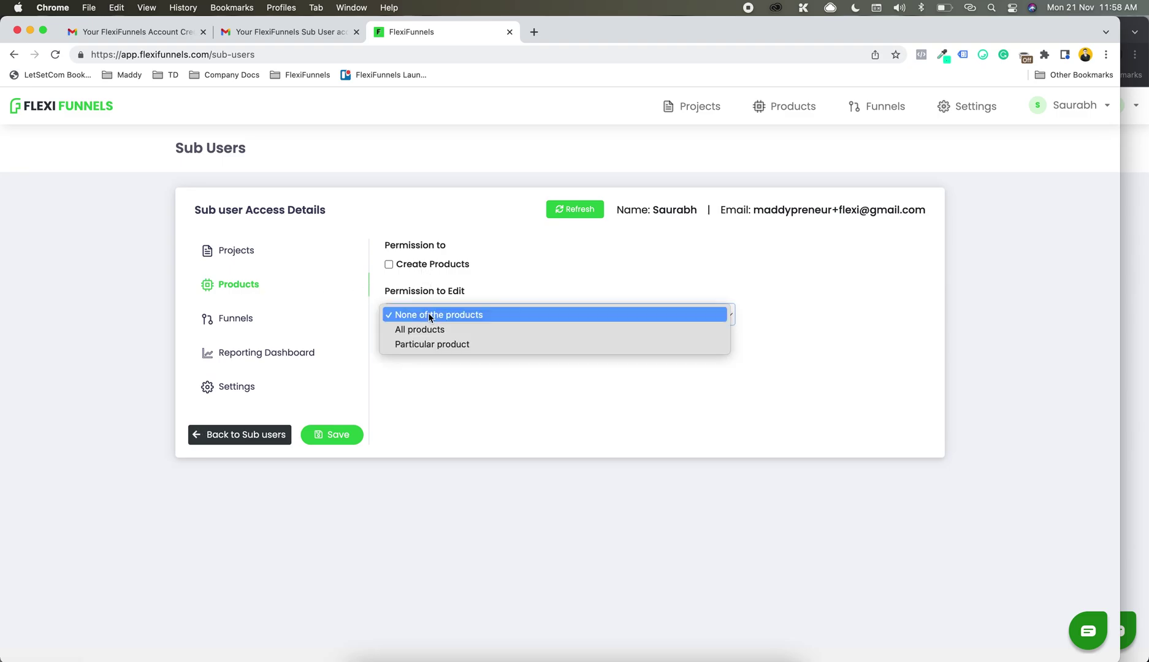
{"action": "left_click", "coordinate": [440, 345]}
{"action": "scroll", "coordinate": [439, 349], "scroll_direction": "down", "scroll_amount": 5}
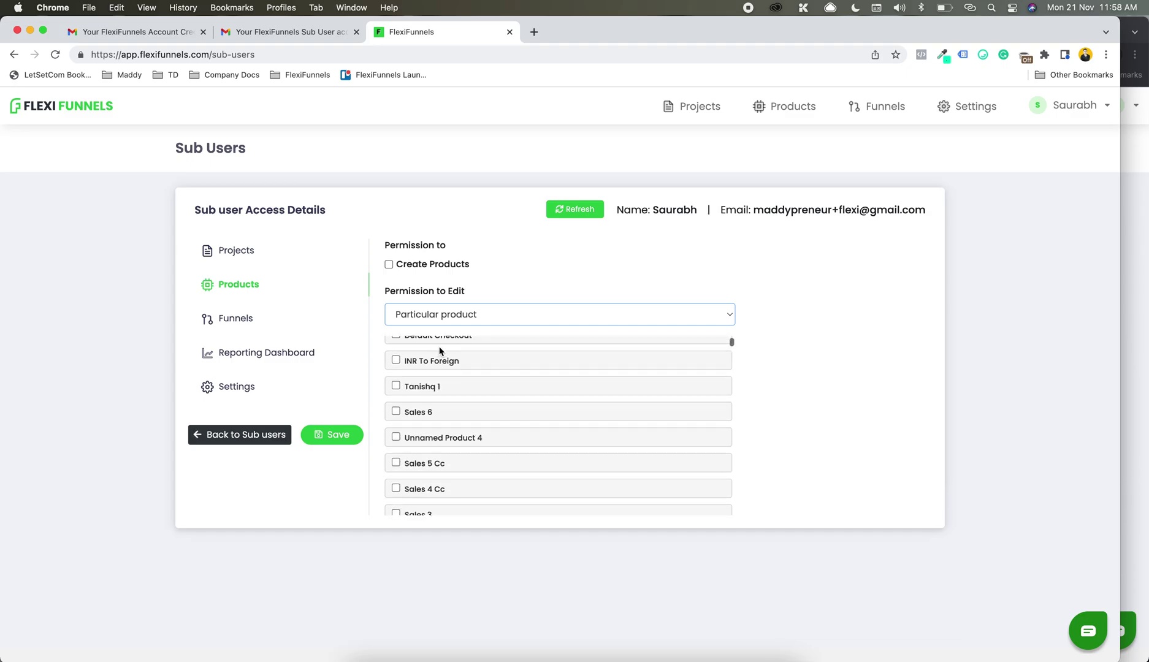
{"action": "scroll", "coordinate": [439, 350], "scroll_direction": "up", "scroll_amount": 5}
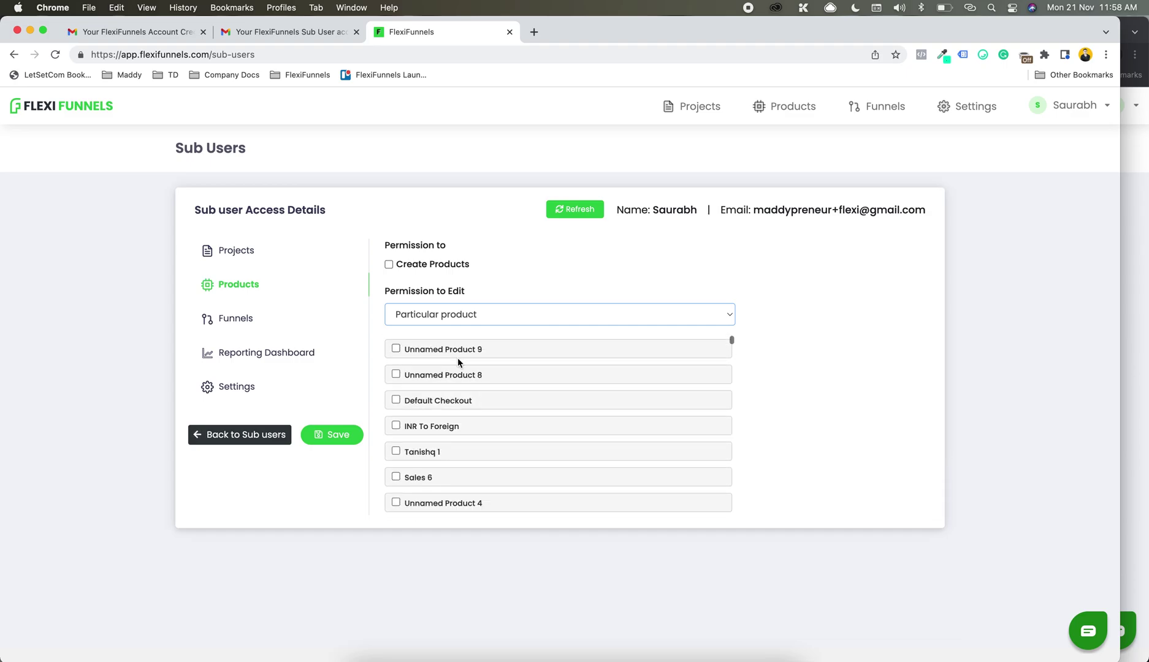
{"action": "left_click", "coordinate": [421, 351]}
{"action": "left_click", "coordinate": [430, 374]}
{"action": "left_click", "coordinate": [433, 401]}
{"action": "left_click", "coordinate": [434, 427]}
{"action": "left_click", "coordinate": [434, 452]}
{"action": "left_click", "coordinate": [411, 479]}
Step: Also tick Unnamed Product 4, Check Out Testing 123, Tanishq Dec21 and TANISHQ 18DEC TESTING
{"action": "scroll", "coordinate": [410, 479], "scroll_direction": "down", "scroll_amount": 2}
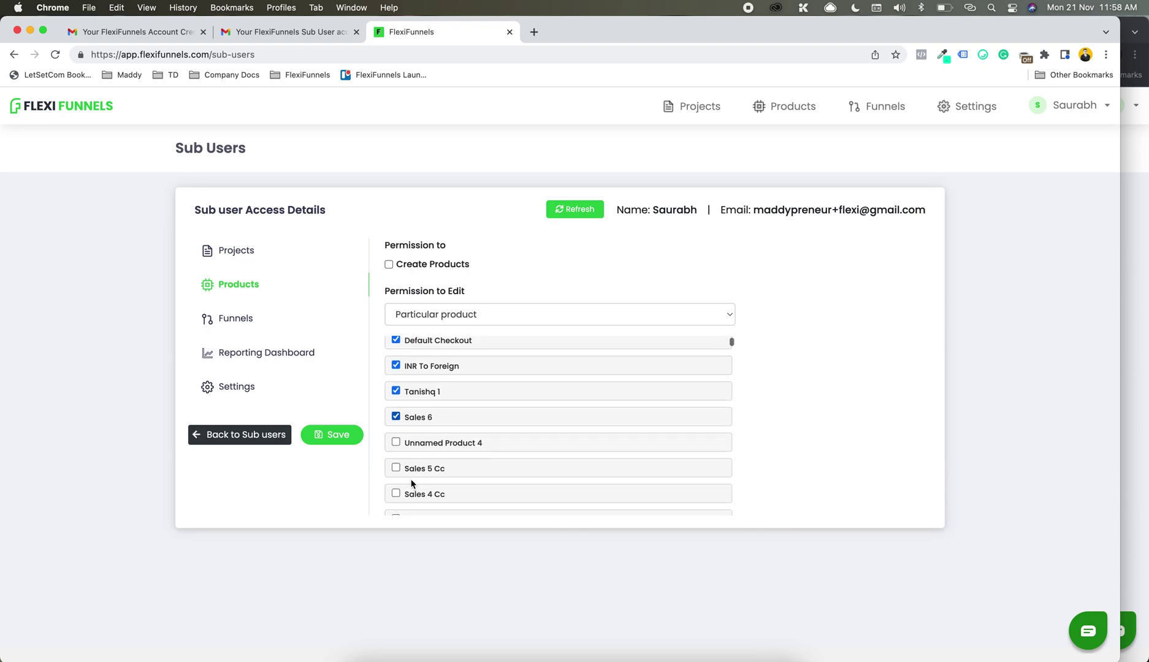
{"action": "left_click", "coordinate": [448, 446]}
{"action": "scroll", "coordinate": [448, 447], "scroll_direction": "down", "scroll_amount": 5}
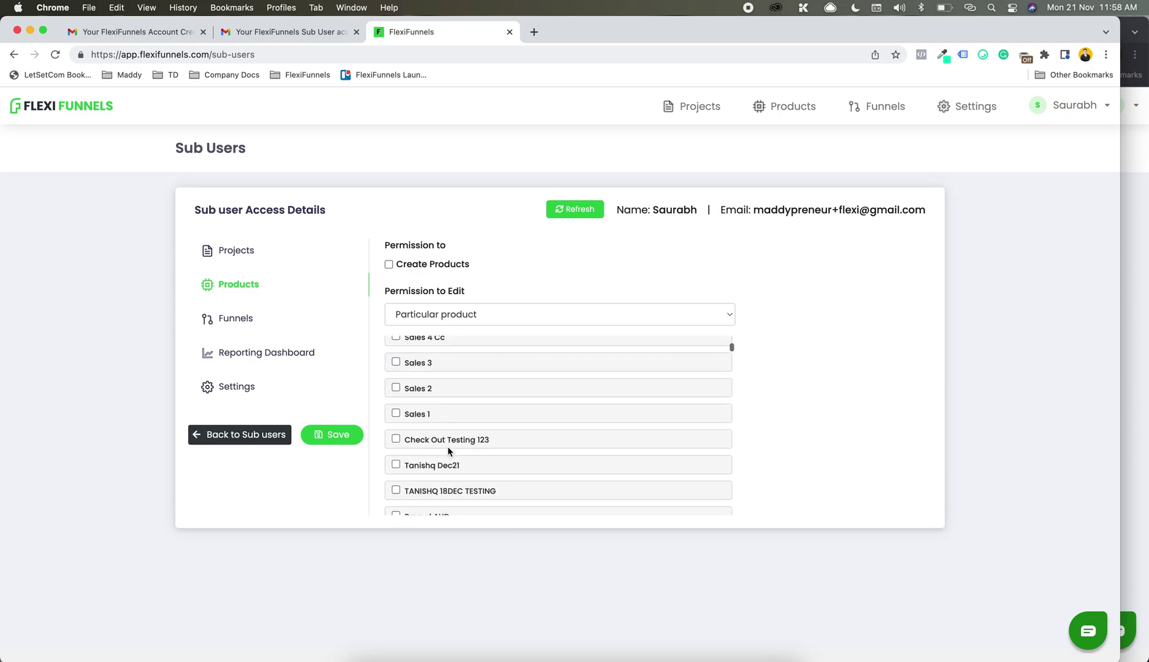
{"action": "left_click", "coordinate": [449, 464]}
{"action": "scroll", "coordinate": [451, 469], "scroll_direction": "down", "scroll_amount": 10}
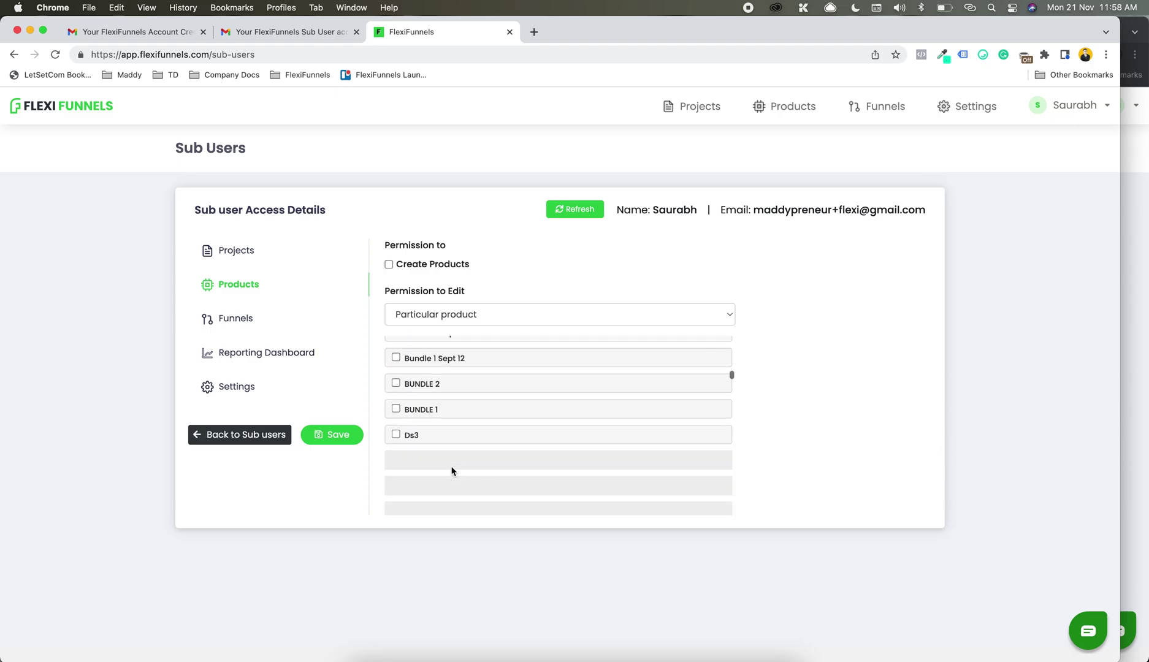
{"action": "scroll", "coordinate": [452, 471], "scroll_direction": "down", "scroll_amount": 10}
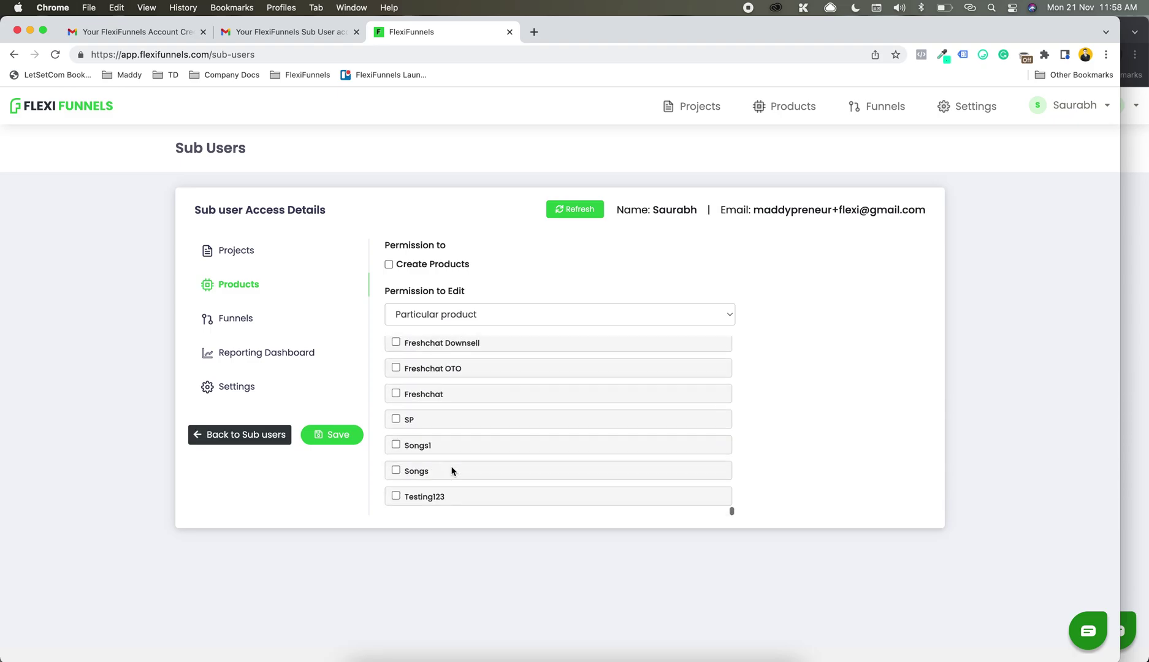
{"action": "scroll", "coordinate": [451, 471], "scroll_direction": "down", "scroll_amount": 3}
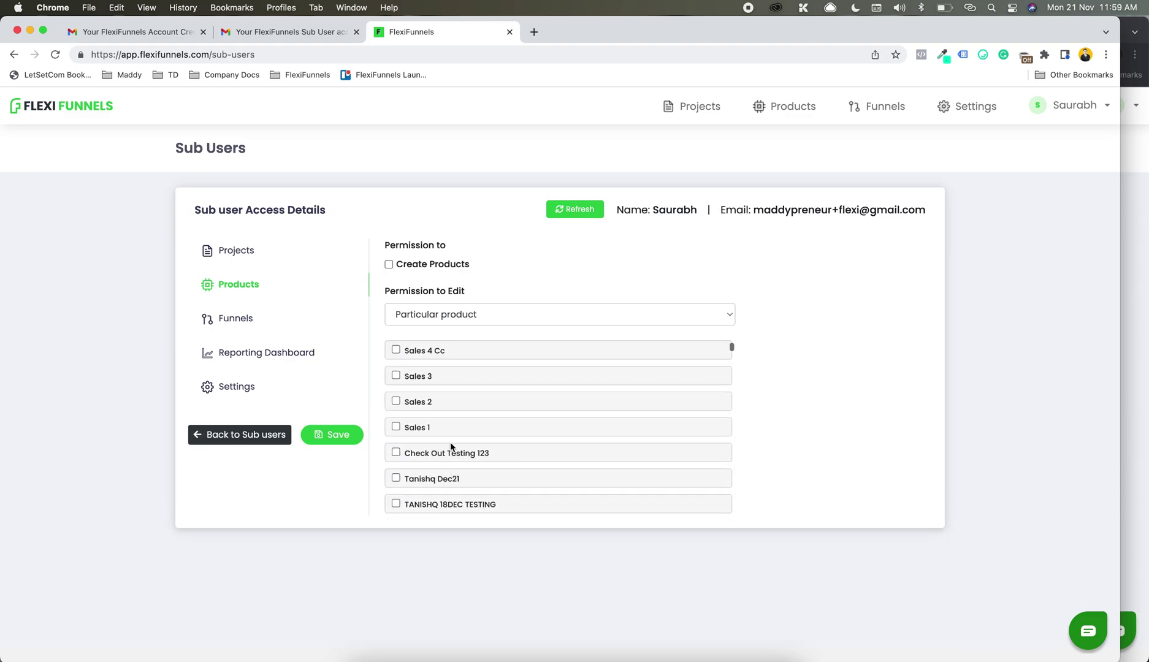
{"action": "scroll", "coordinate": [447, 438], "scroll_direction": "down", "scroll_amount": 1}
{"action": "left_click", "coordinate": [447, 436]}
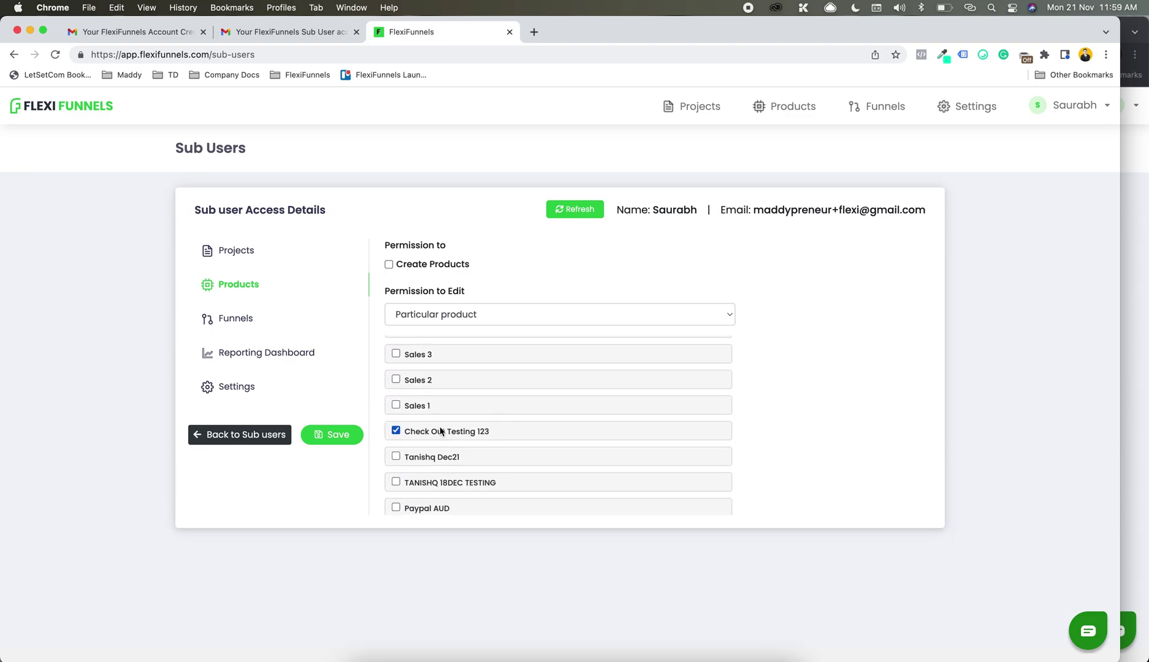
{"action": "left_click", "coordinate": [439, 465]}
{"action": "left_click", "coordinate": [441, 484]}
Step: Tick Sales 1, Sales 5 Cc and Sales 4 Cc, then save the access
{"action": "scroll", "coordinate": [441, 483], "scroll_direction": "up", "scroll_amount": 1}
{"action": "left_click", "coordinate": [413, 439]}
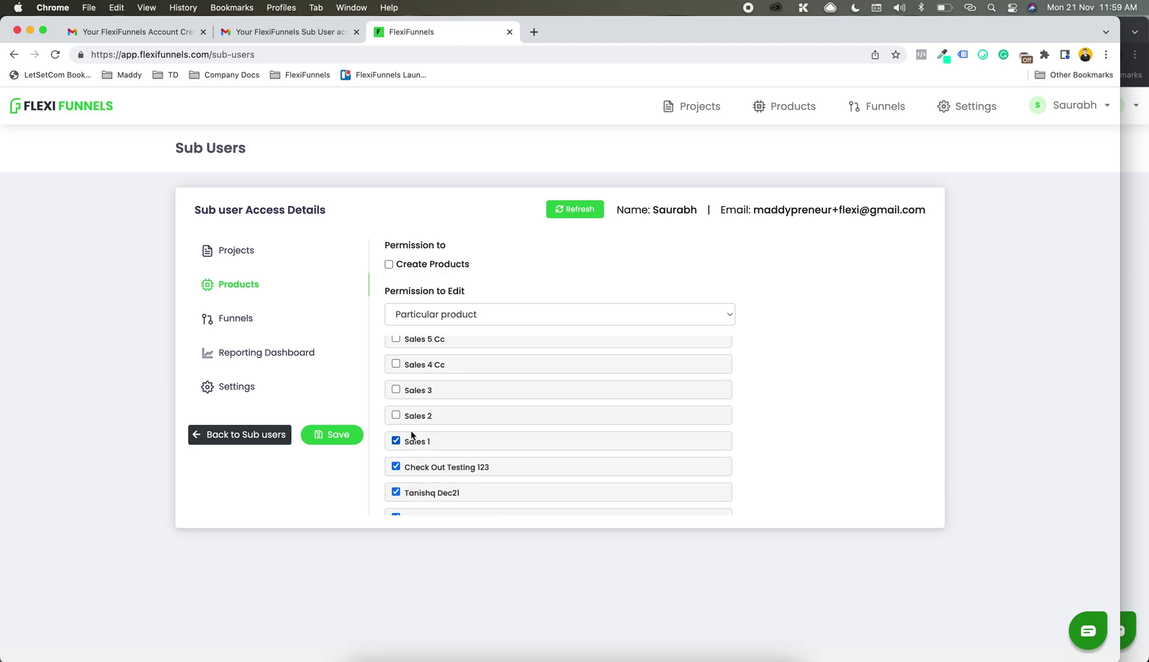
{"action": "scroll", "coordinate": [403, 392], "scroll_direction": "up", "scroll_amount": 1}
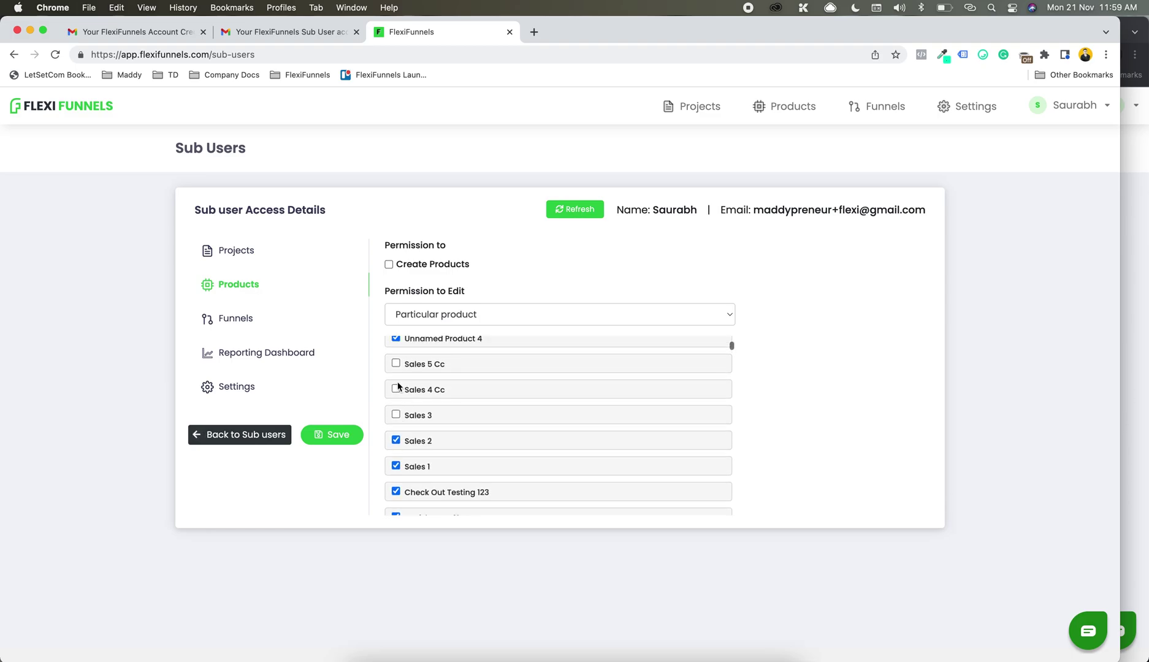
{"action": "left_click", "coordinate": [395, 364]}
{"action": "double_click", "coordinate": [406, 390]}
{"action": "left_click", "coordinate": [395, 388]}
{"action": "scroll", "coordinate": [398, 415], "scroll_direction": "up", "scroll_amount": 5}
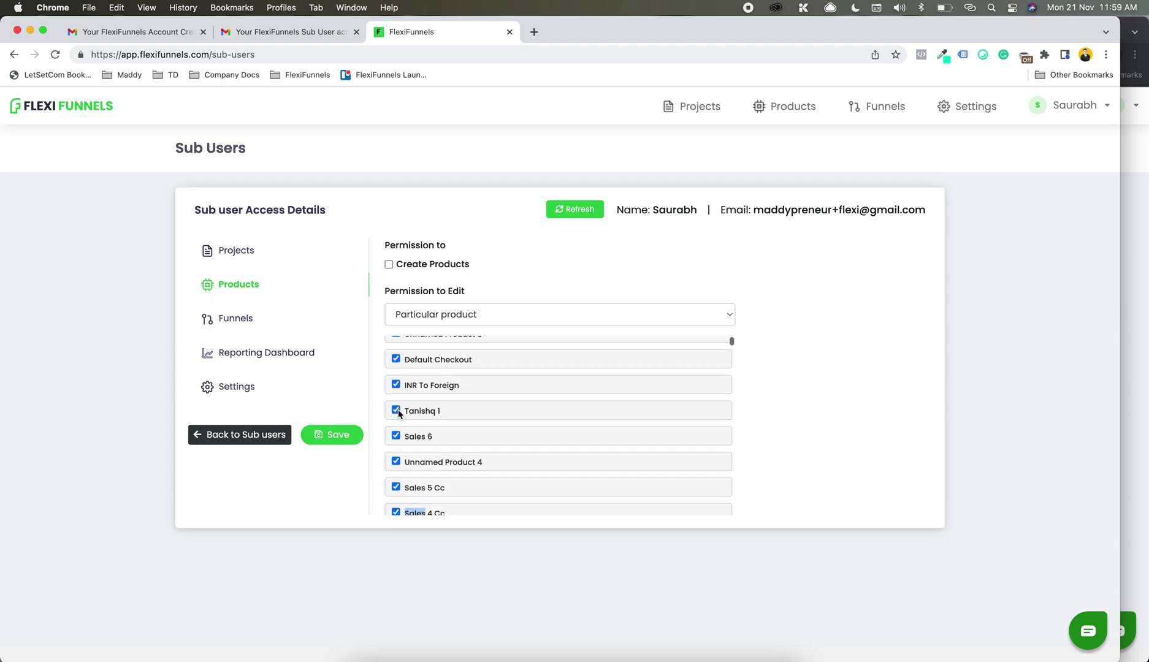
{"action": "left_click", "coordinate": [331, 435]}
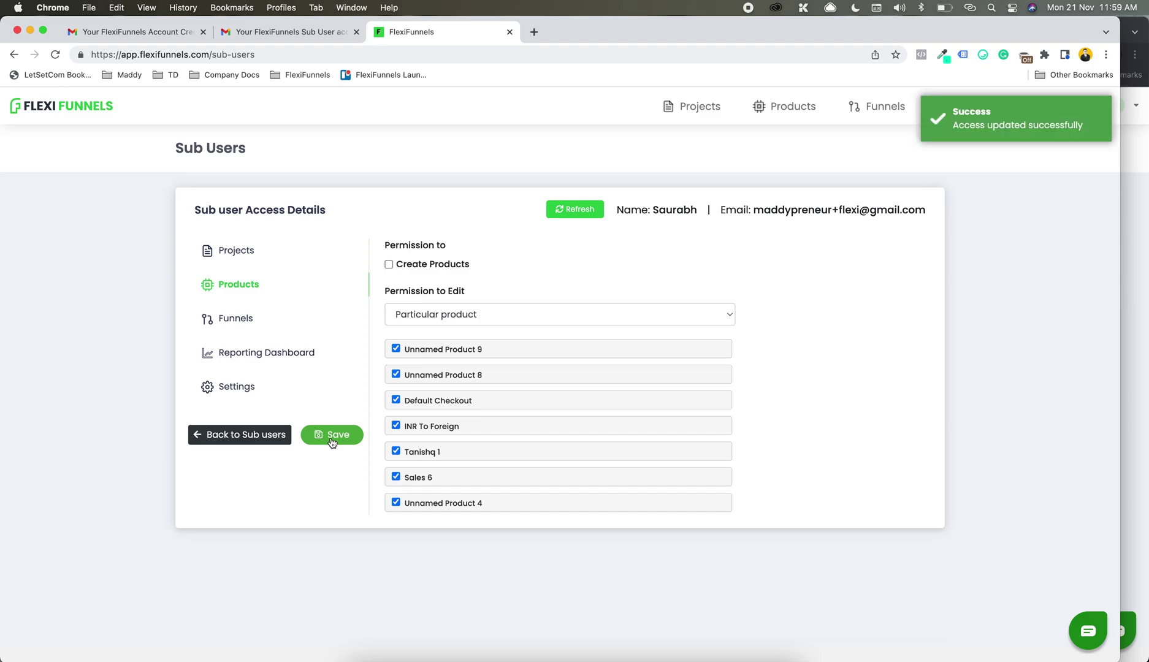
Step: Reload the sub-user's Products page and confirm it now lists 15 products
{"action": "left_click", "coordinate": [1125, 254]}
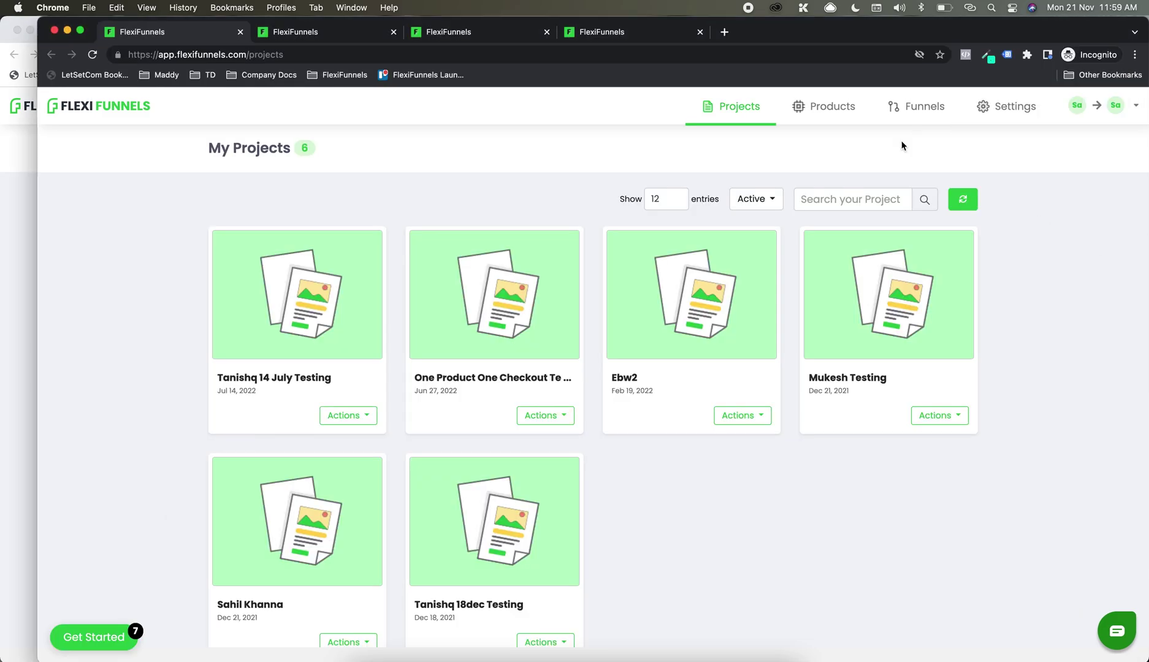
{"action": "left_click", "coordinate": [317, 56]}
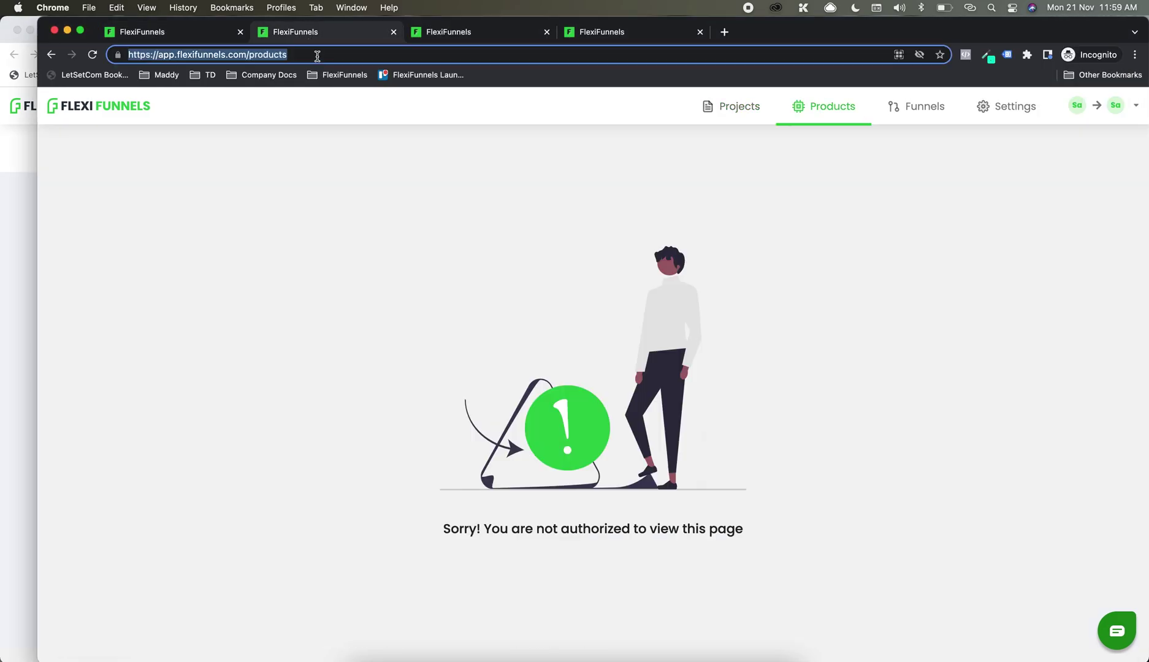
{"action": "key", "text": "Return"}
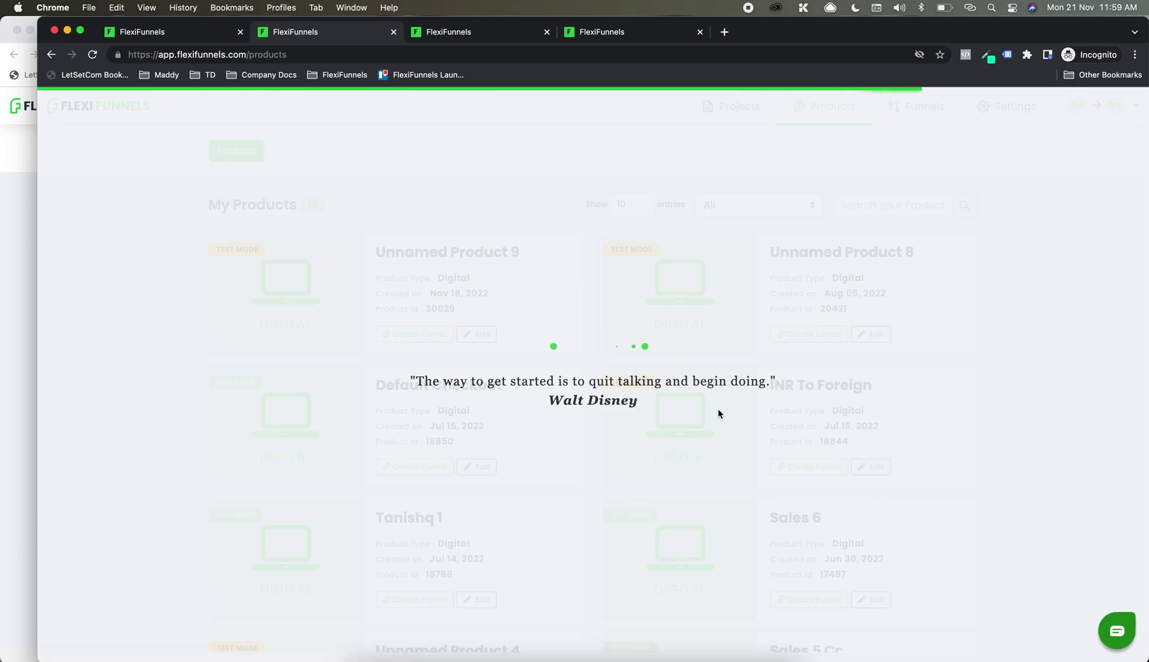
{"action": "scroll", "coordinate": [729, 416], "scroll_direction": "down", "scroll_amount": 2}
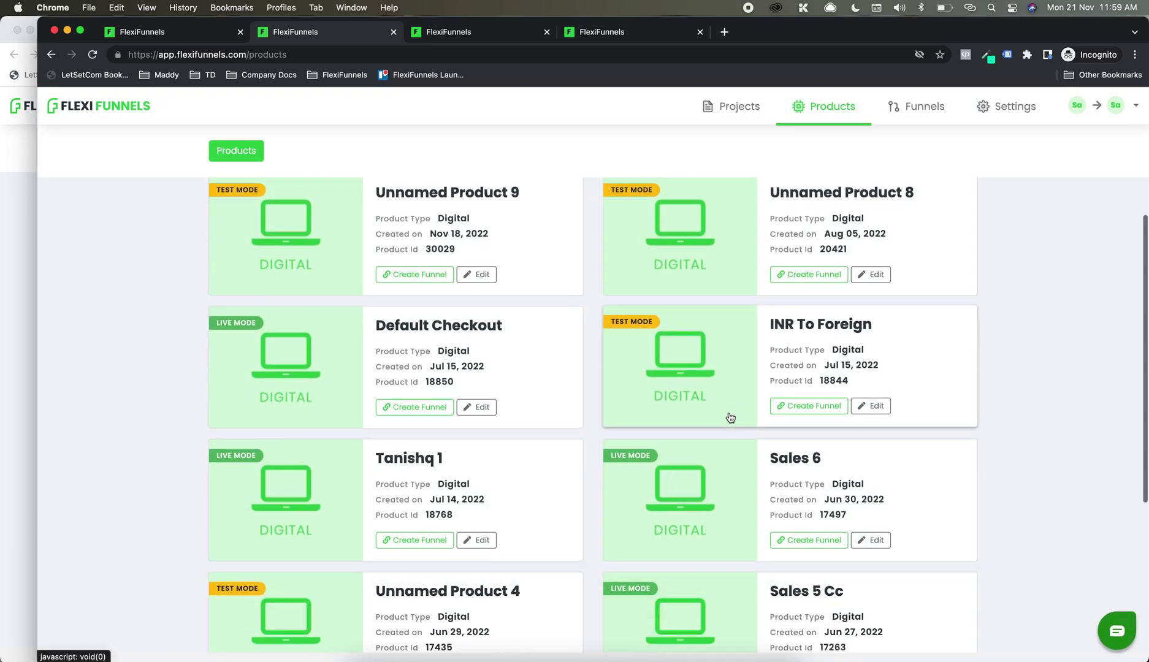
{"action": "scroll", "coordinate": [730, 418], "scroll_direction": "down", "scroll_amount": 4}
{"action": "scroll", "coordinate": [728, 417], "scroll_direction": "up", "scroll_amount": 6}
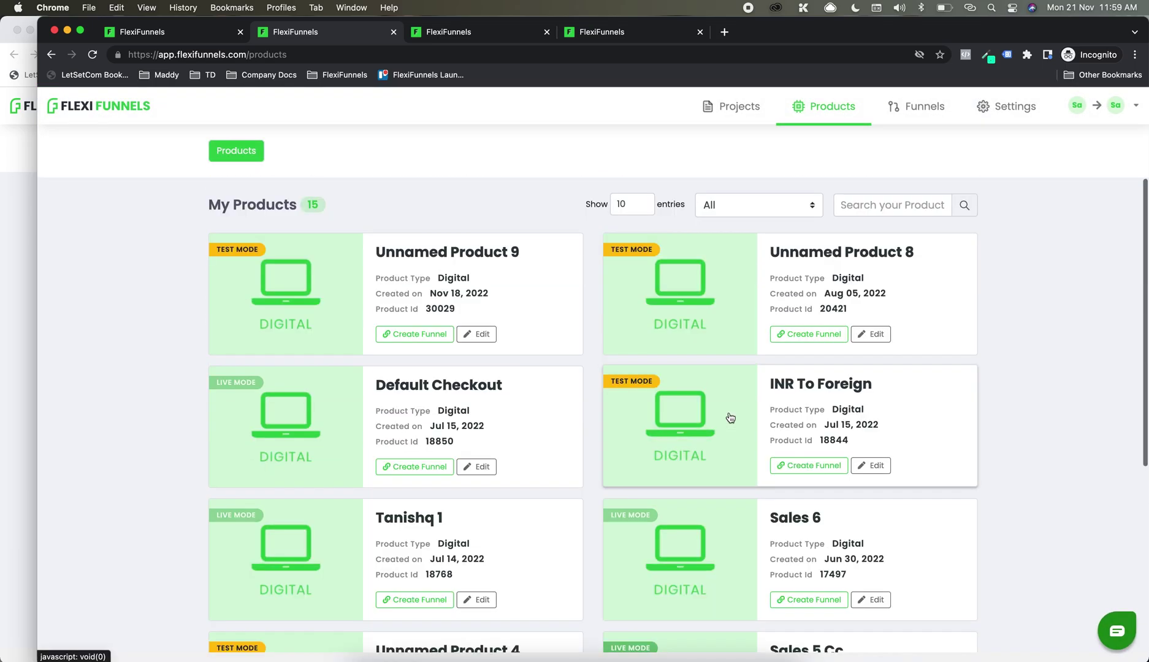
{"action": "left_click", "coordinate": [1097, 109]}
Step: Open the sub-user's Reports page in a new tab and check its Overview and product filter
{"action": "right_click", "coordinate": [1015, 153]}
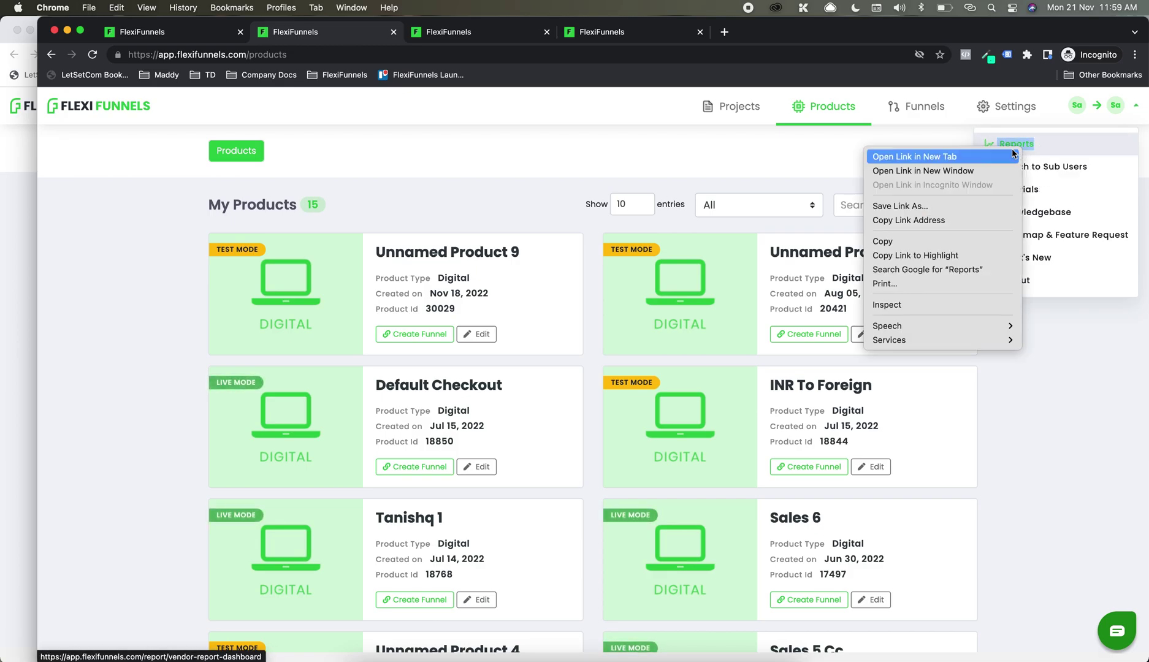
{"action": "left_click", "coordinate": [995, 155]}
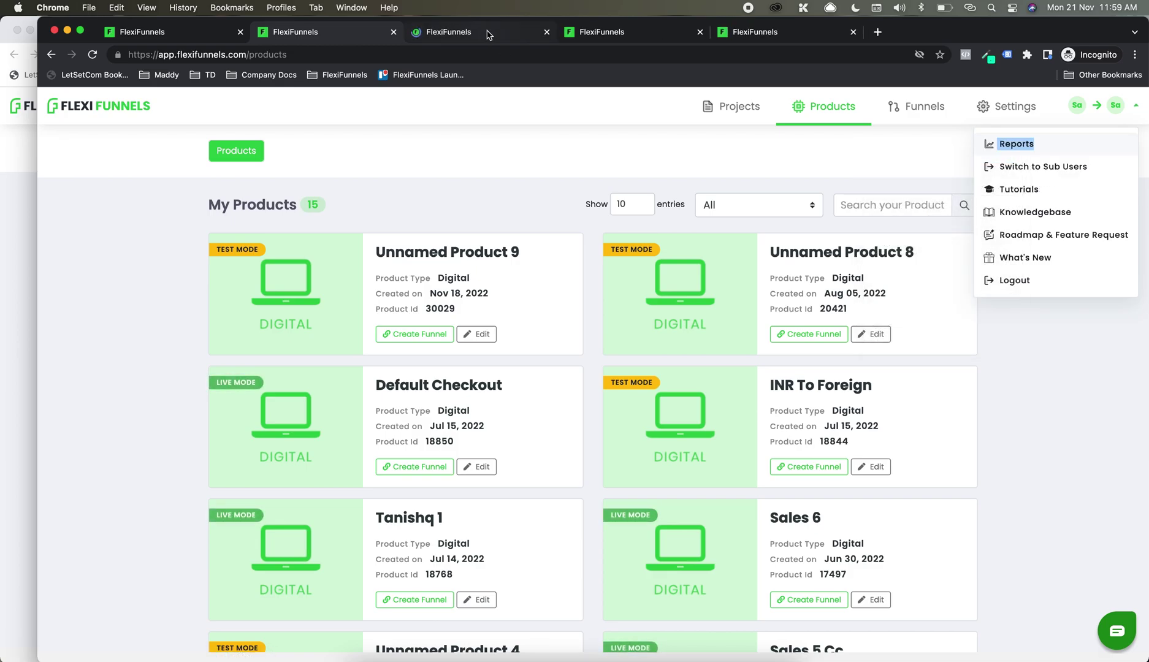
{"action": "left_click", "coordinate": [489, 35]}
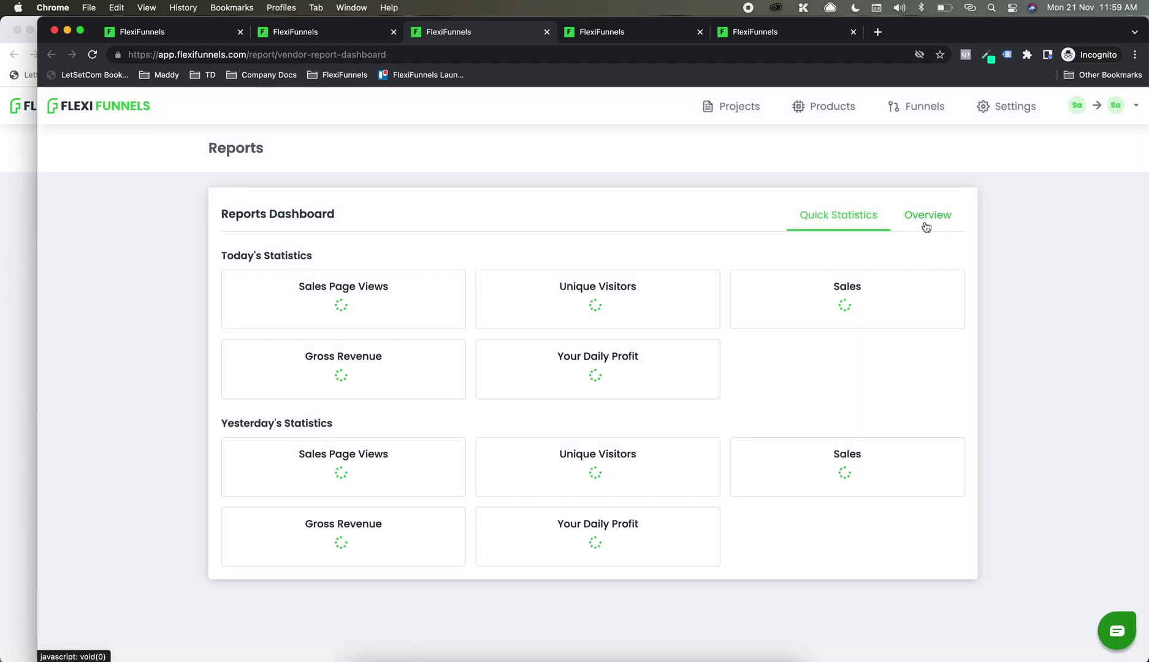
{"action": "left_click", "coordinate": [926, 224]}
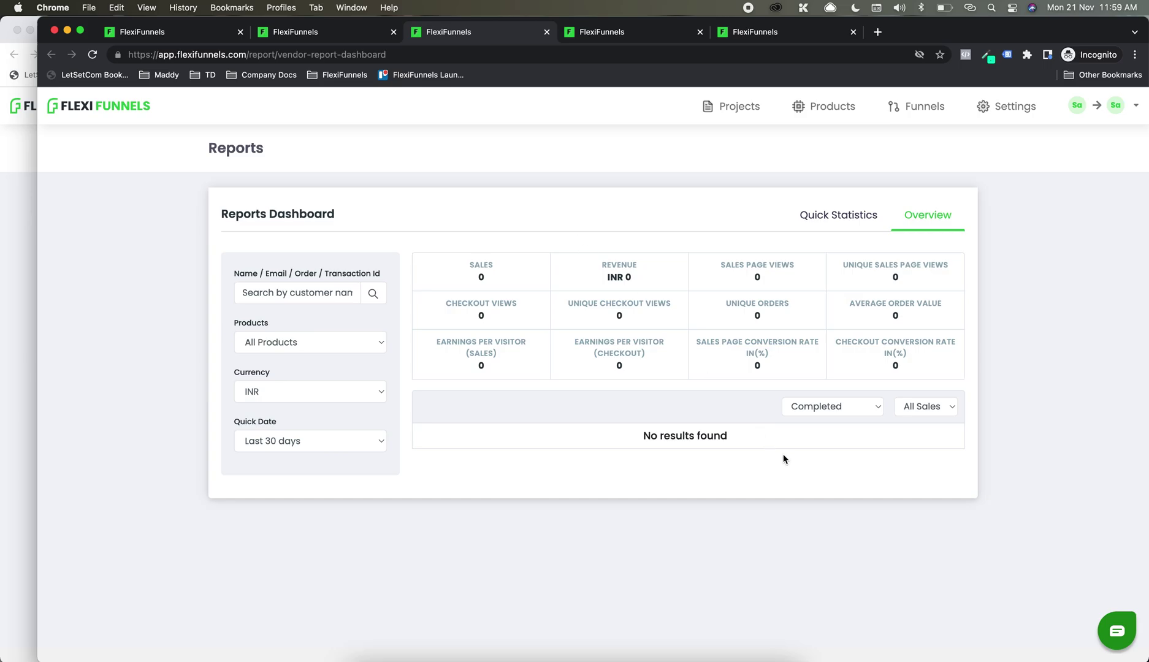
{"action": "left_click", "coordinate": [338, 340]}
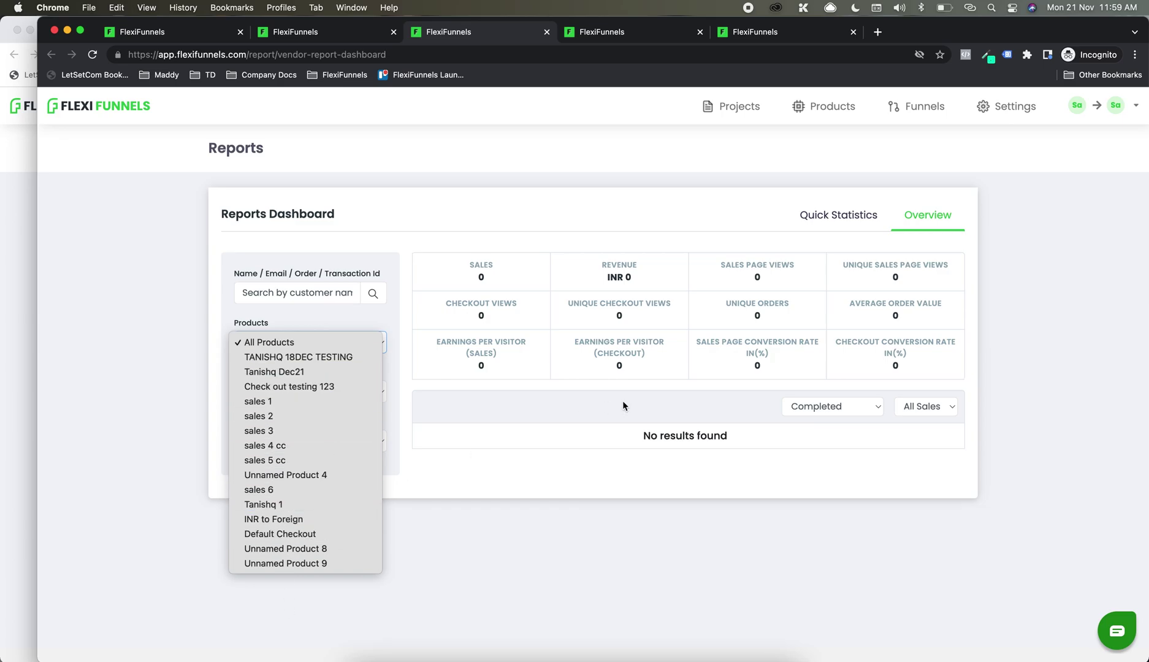
{"action": "left_click", "coordinate": [654, 440]}
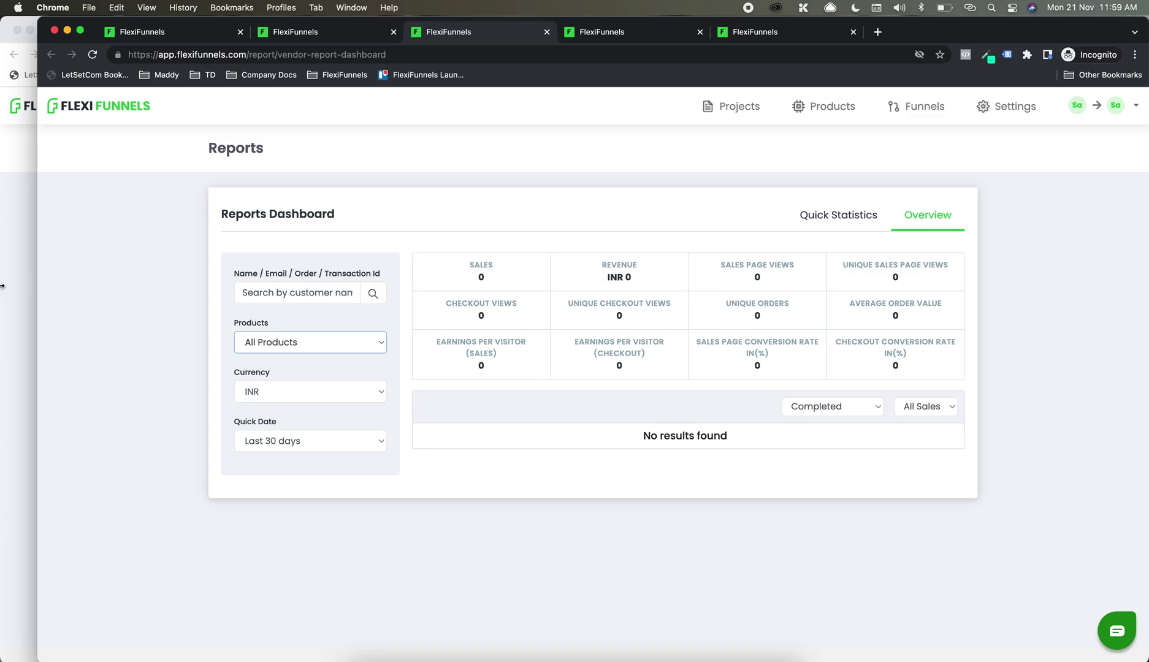
{"action": "left_click", "coordinate": [1, 286]}
Step: Change the sub-user's product edit permission to All products and save
{"action": "left_click", "coordinate": [428, 310]}
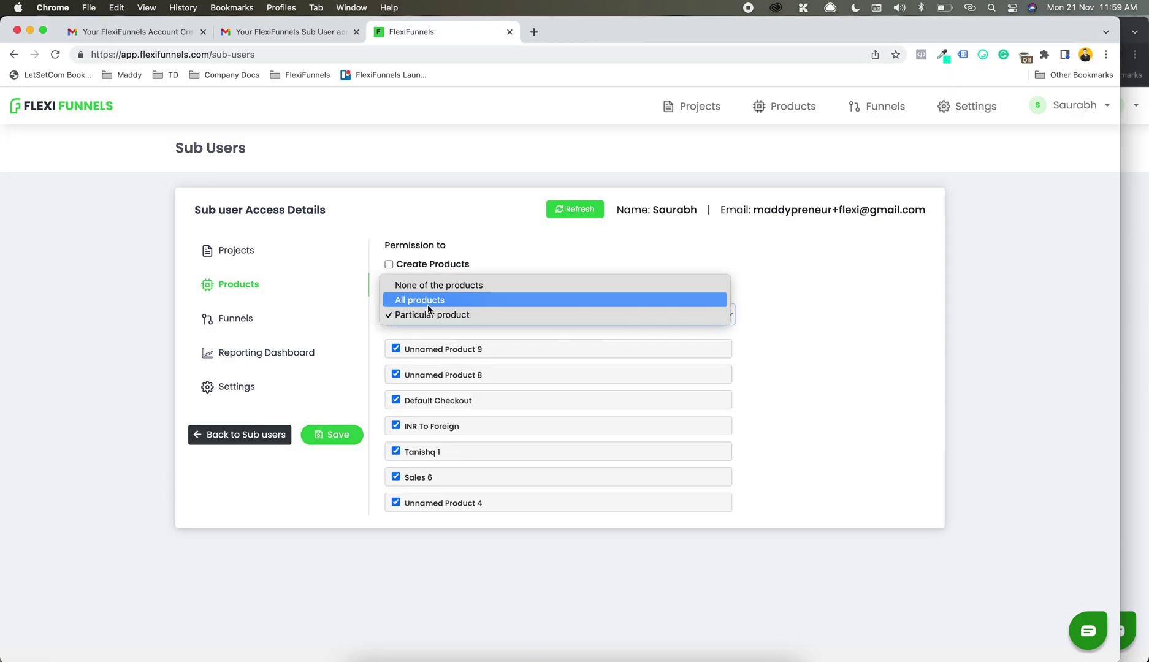
{"action": "left_click", "coordinate": [427, 299]}
{"action": "left_click", "coordinate": [329, 447]}
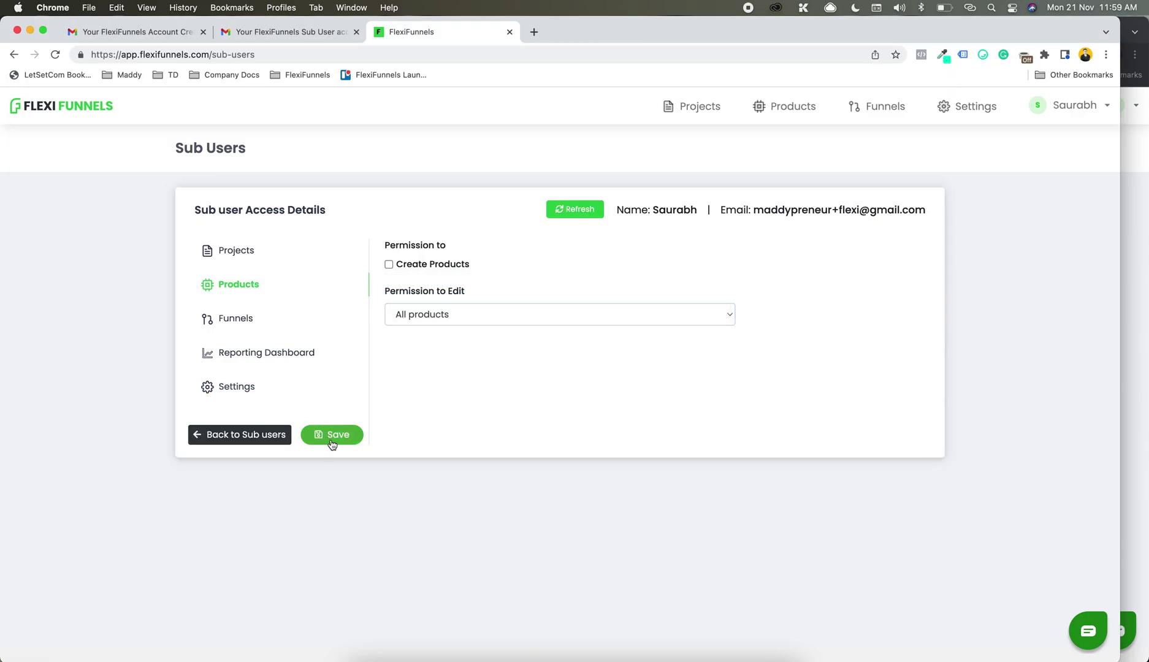
Step: Reload the sub-user's Reports page and show its Overview
{"action": "key", "text": "super+grave"}
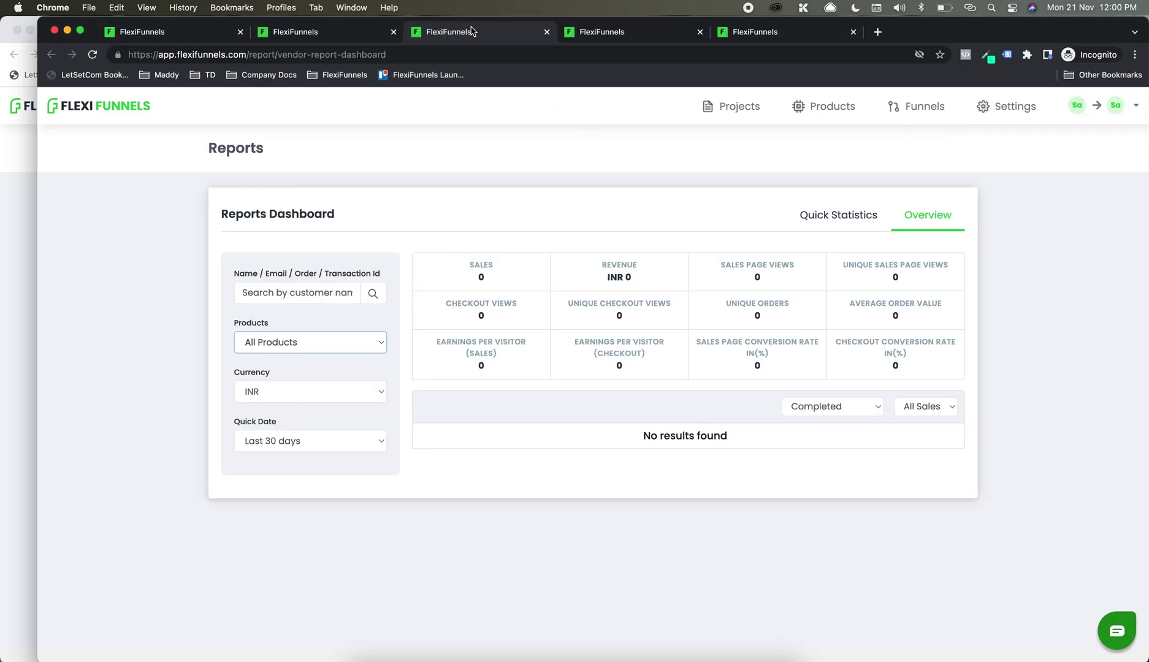
{"action": "left_click", "coordinate": [472, 53]}
{"action": "key", "text": "Return"}
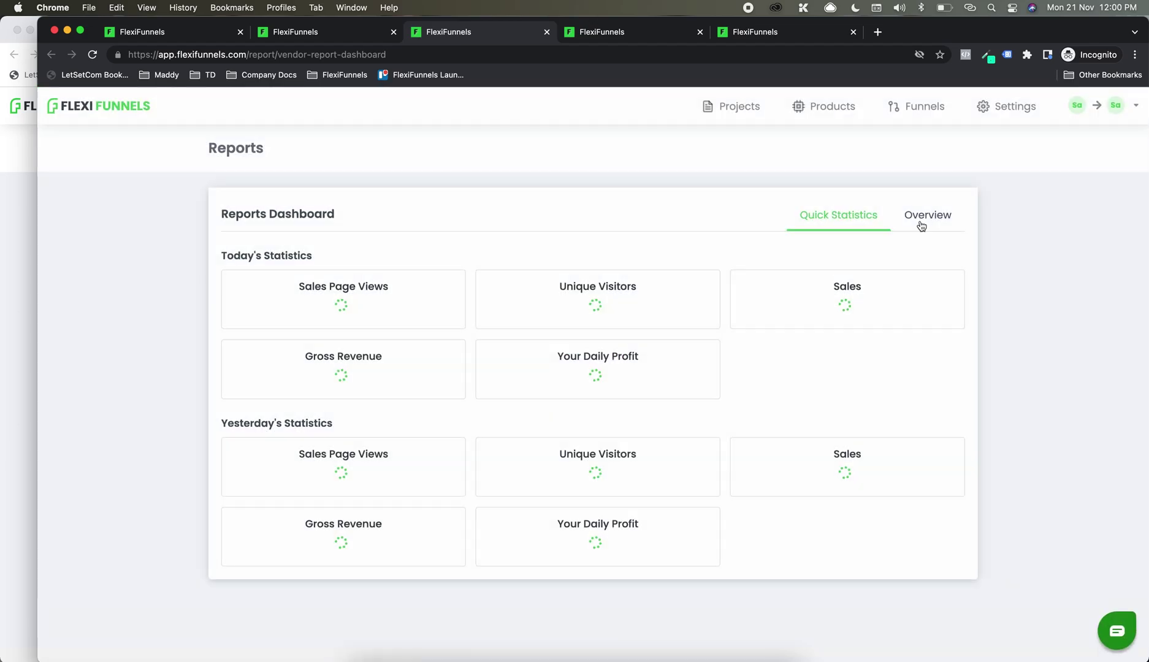
{"action": "left_click", "coordinate": [921, 215]}
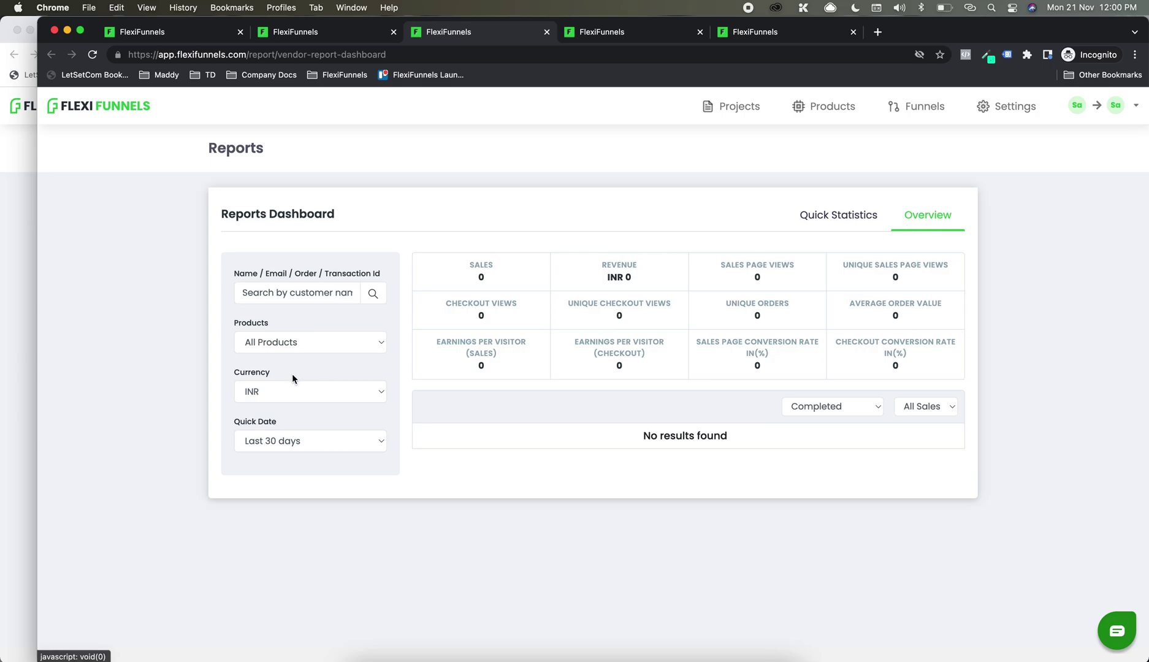
Step: Browse the sub-user's report product filter list, leaving All Products selected
{"action": "left_click", "coordinate": [328, 342]}
{"action": "scroll", "coordinate": [329, 503], "scroll_direction": "down", "scroll_amount": 5}
{"action": "scroll", "coordinate": [329, 532], "scroll_direction": "down", "scroll_amount": 8}
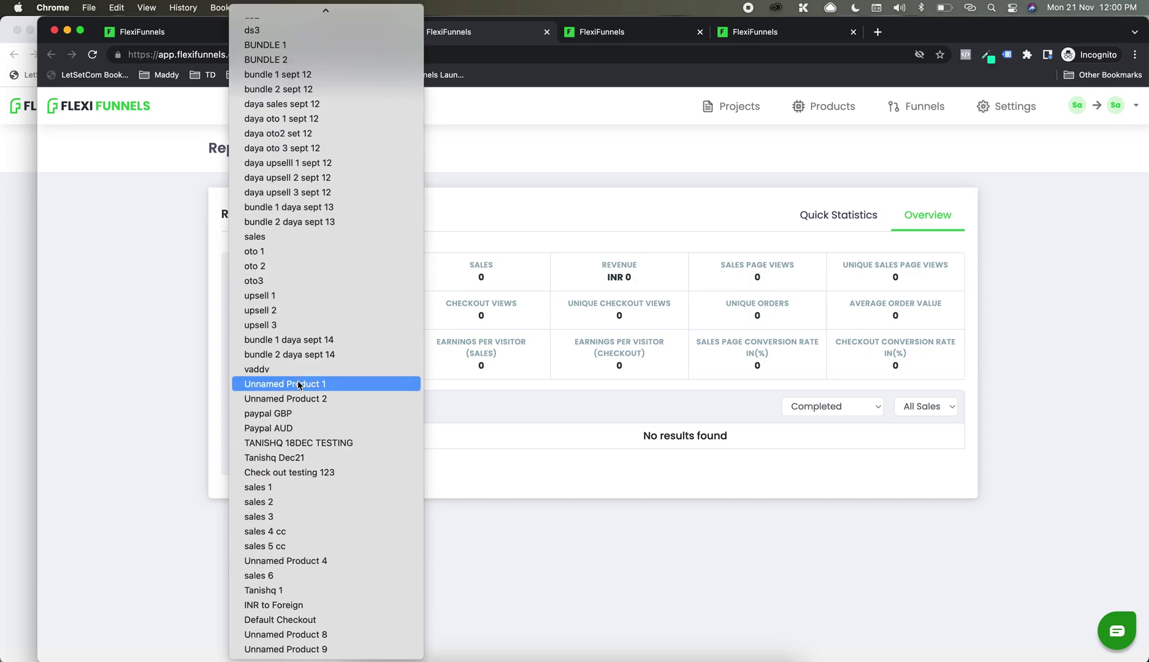
{"action": "scroll", "coordinate": [300, 385], "scroll_direction": "up", "scroll_amount": 15}
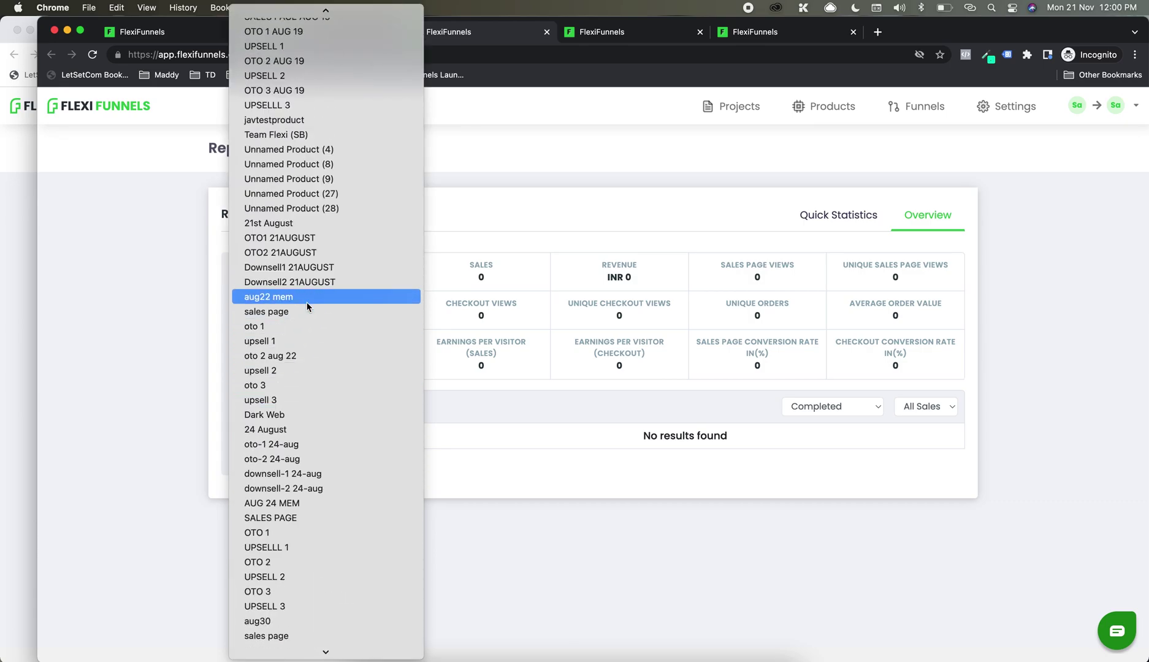
{"action": "left_click", "coordinate": [1, 289]}
Step: Open the owner's Reports page from the account menu in a new tab and show Overview
{"action": "left_click", "coordinate": [2, 214]}
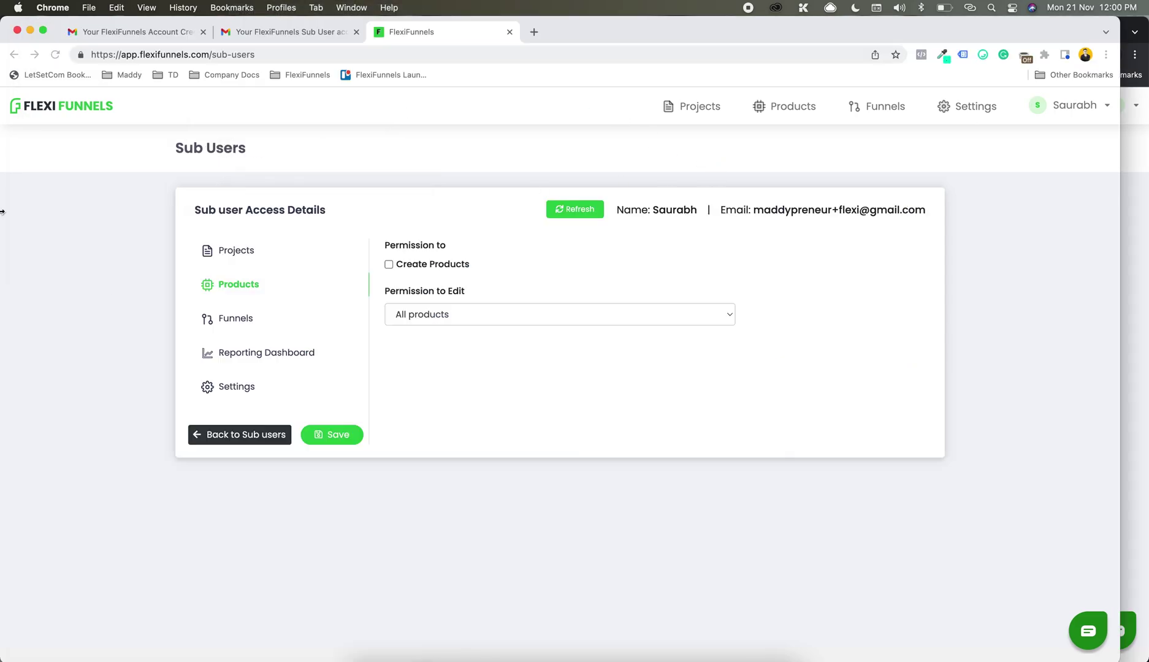
{"action": "left_click", "coordinate": [1086, 105]}
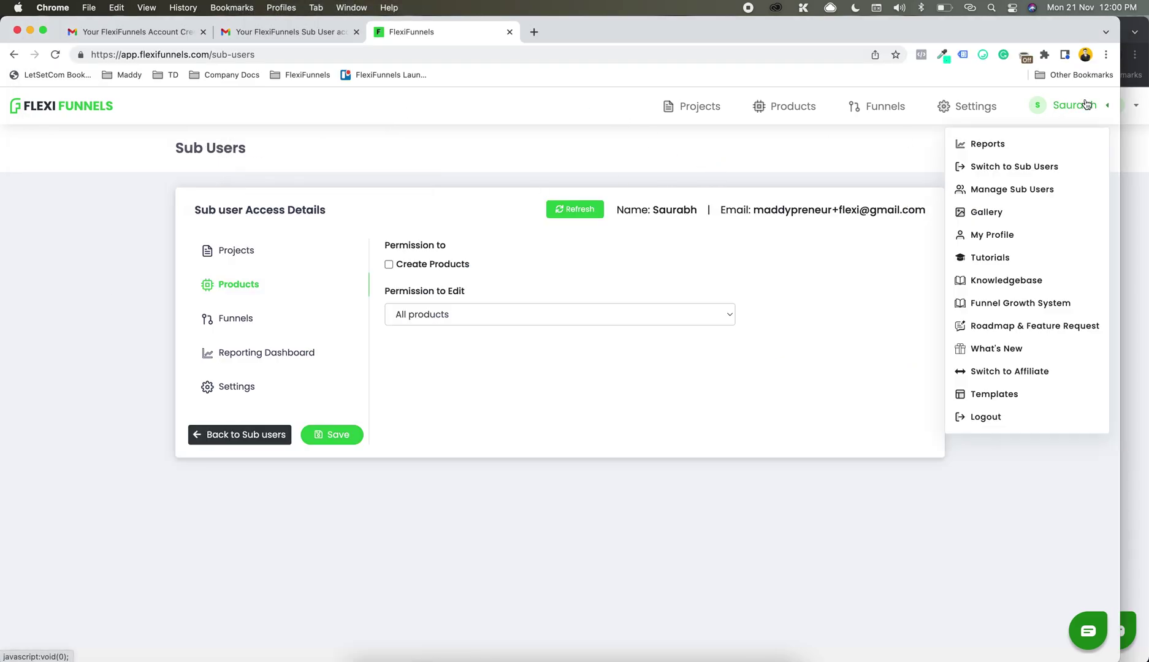
{"action": "right_click", "coordinate": [984, 142]}
{"action": "left_click", "coordinate": [985, 142]}
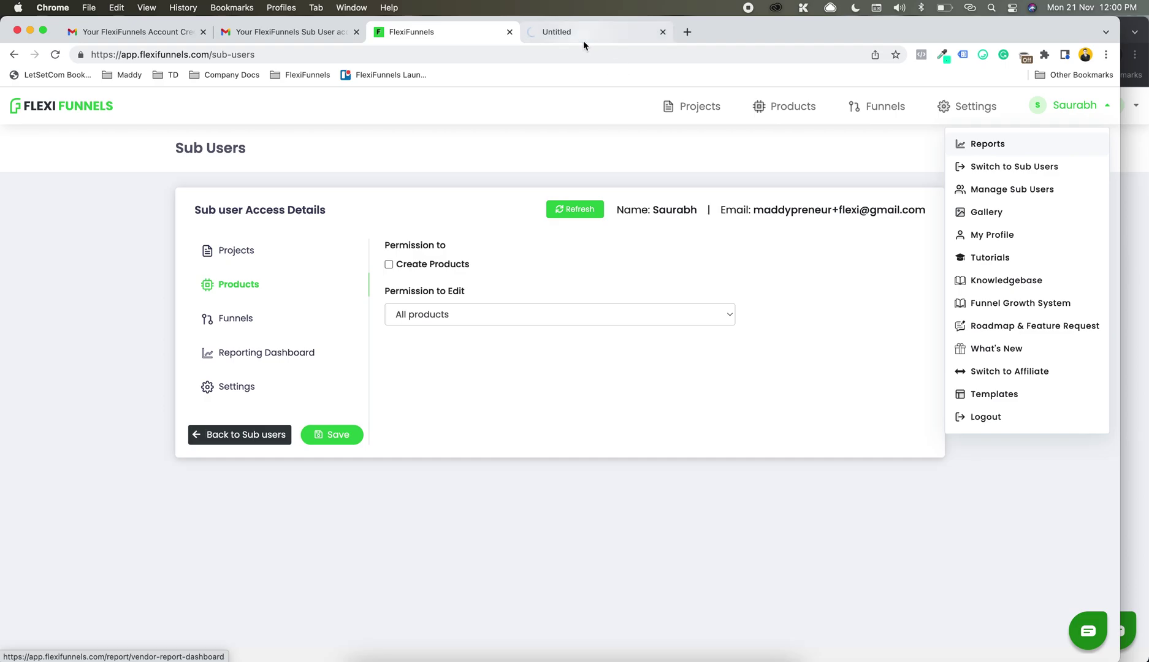
{"action": "left_click", "coordinate": [583, 40]}
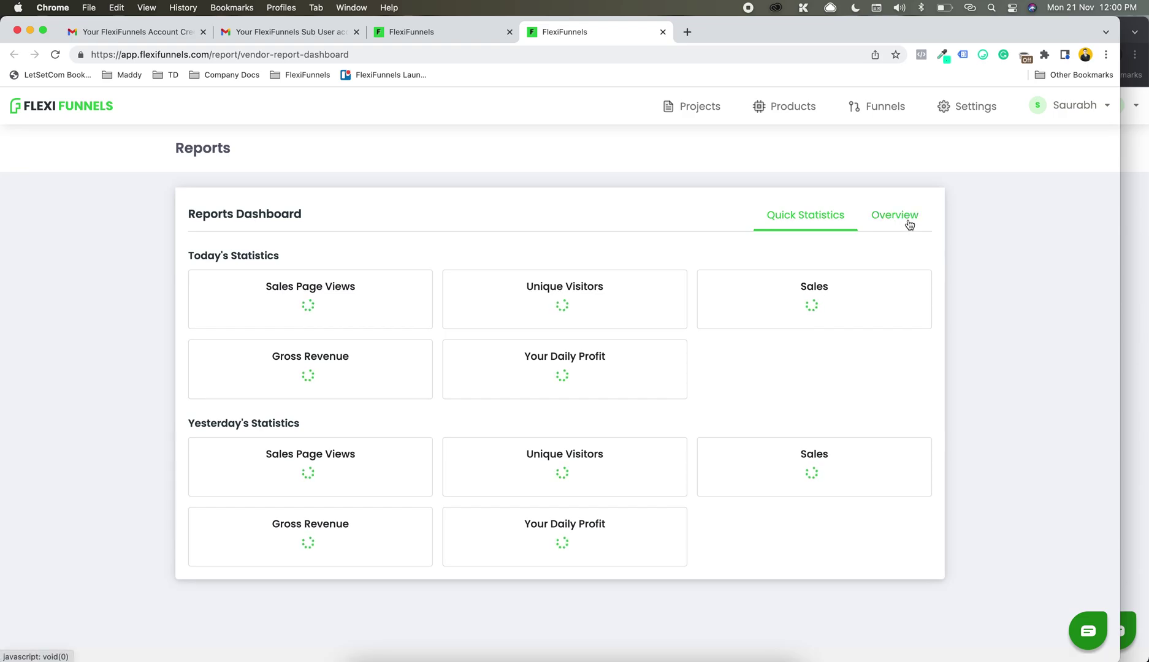
{"action": "left_click", "coordinate": [909, 225]}
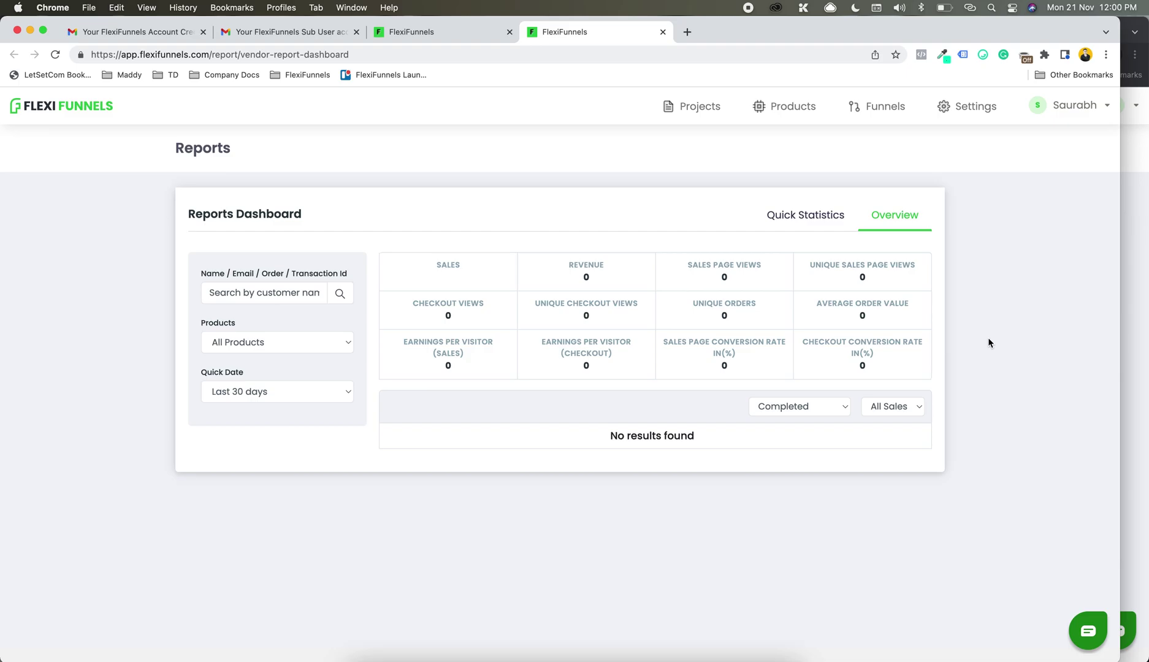
Step: Set the sub-user's report Quick Date to All time and compare with the owner's report
{"action": "key", "text": "super+grave"}
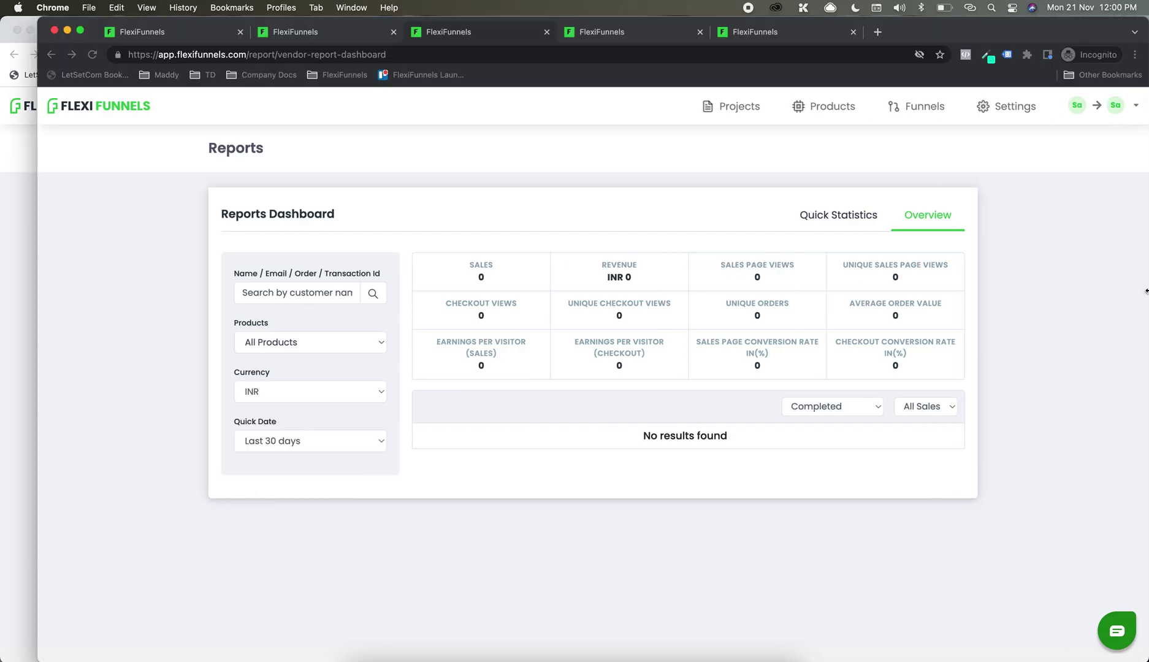
{"action": "left_click", "coordinate": [303, 448]}
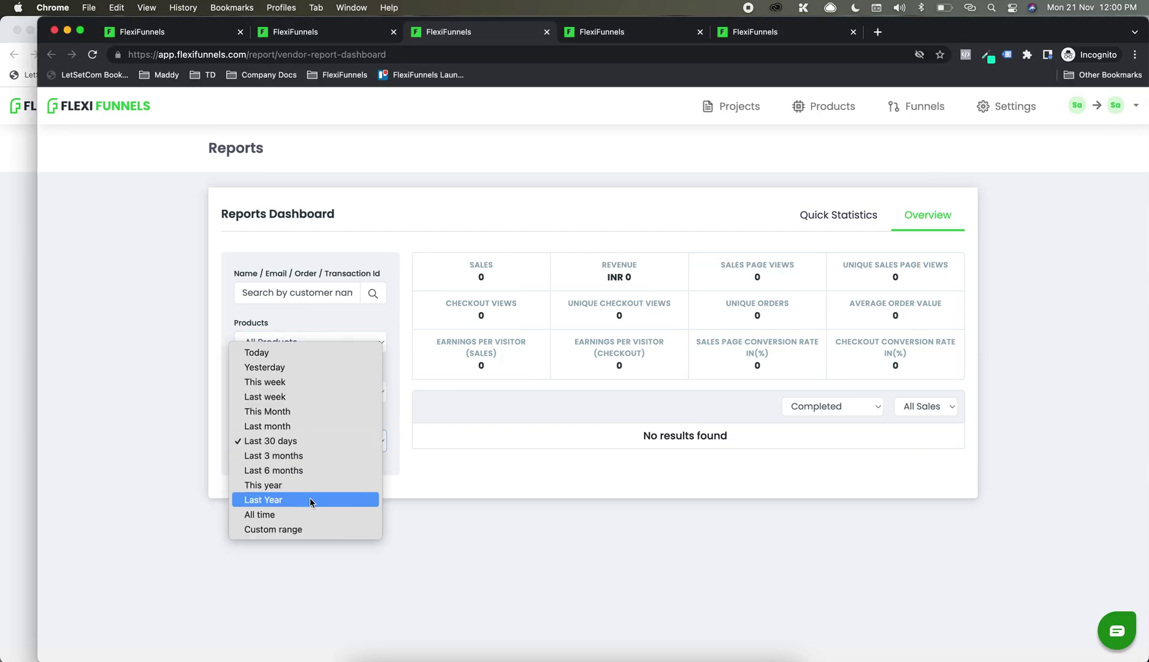
{"action": "left_click", "coordinate": [313, 514]}
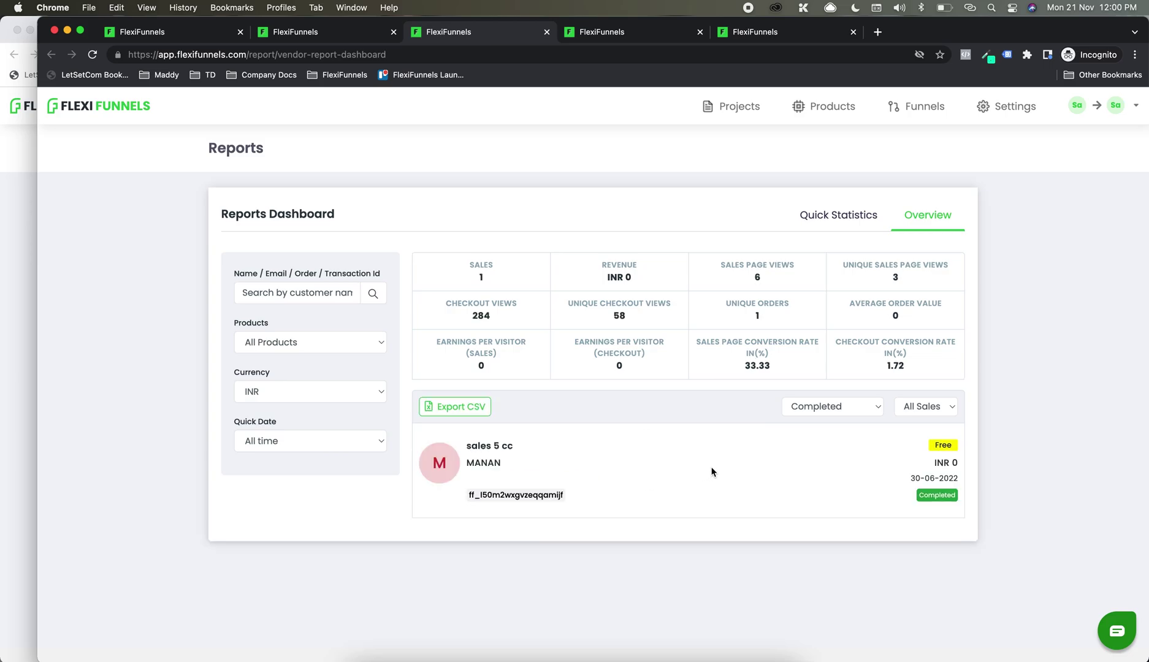
{"action": "left_click", "coordinate": [2, 403]}
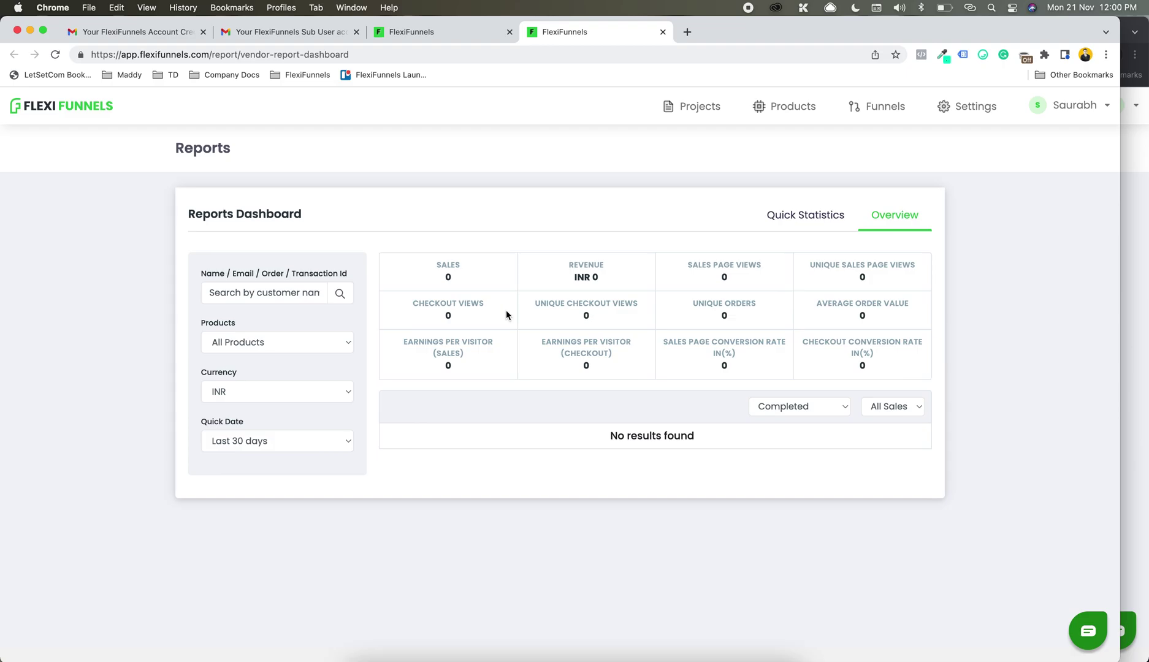
{"action": "left_click", "coordinate": [1133, 228]}
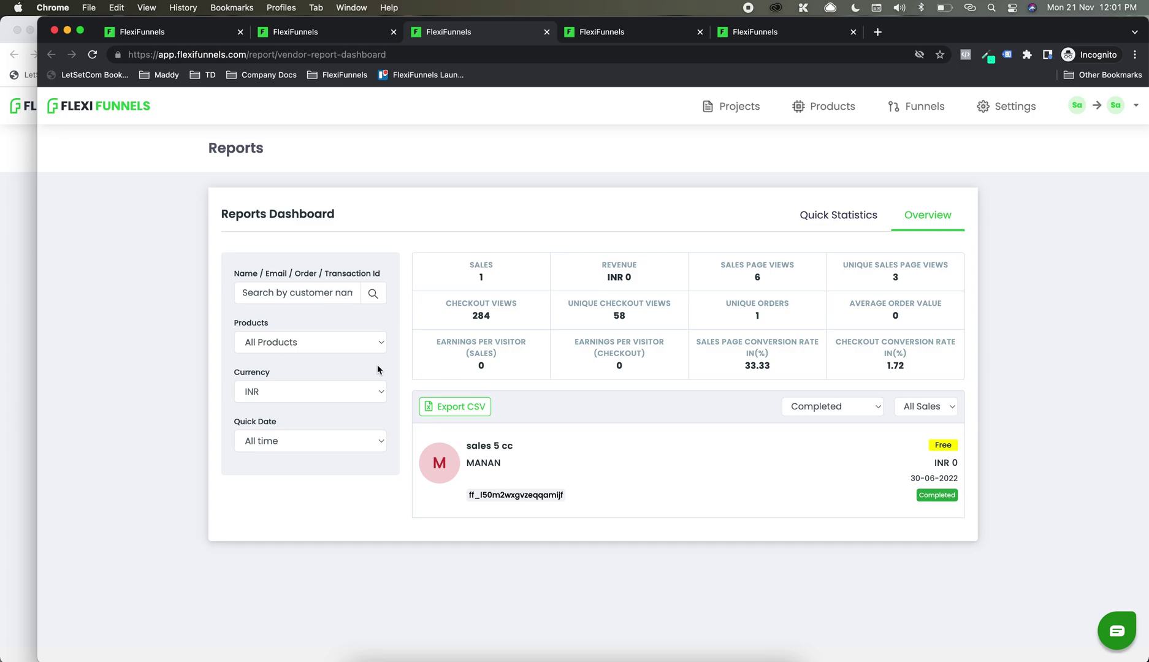
Step: Check the report's product list, keeping All Products, then return to the owner's Sub Users tab
{"action": "left_click", "coordinate": [239, 348]}
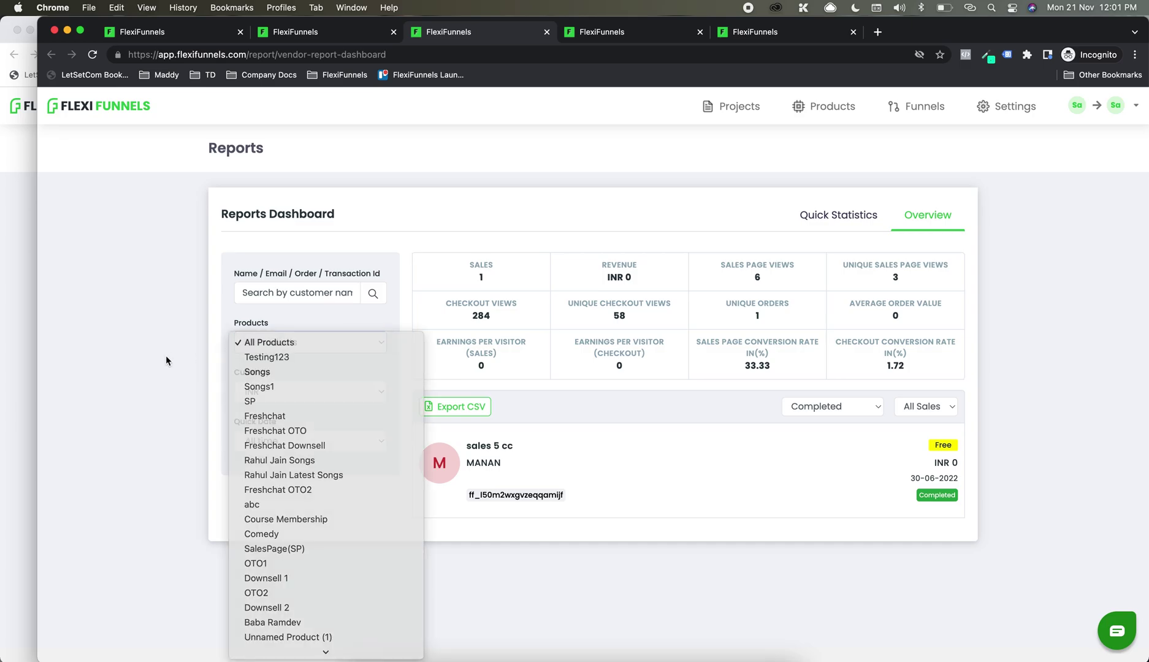
{"action": "left_click", "coordinate": [167, 360]}
{"action": "left_click", "coordinate": [2, 334]}
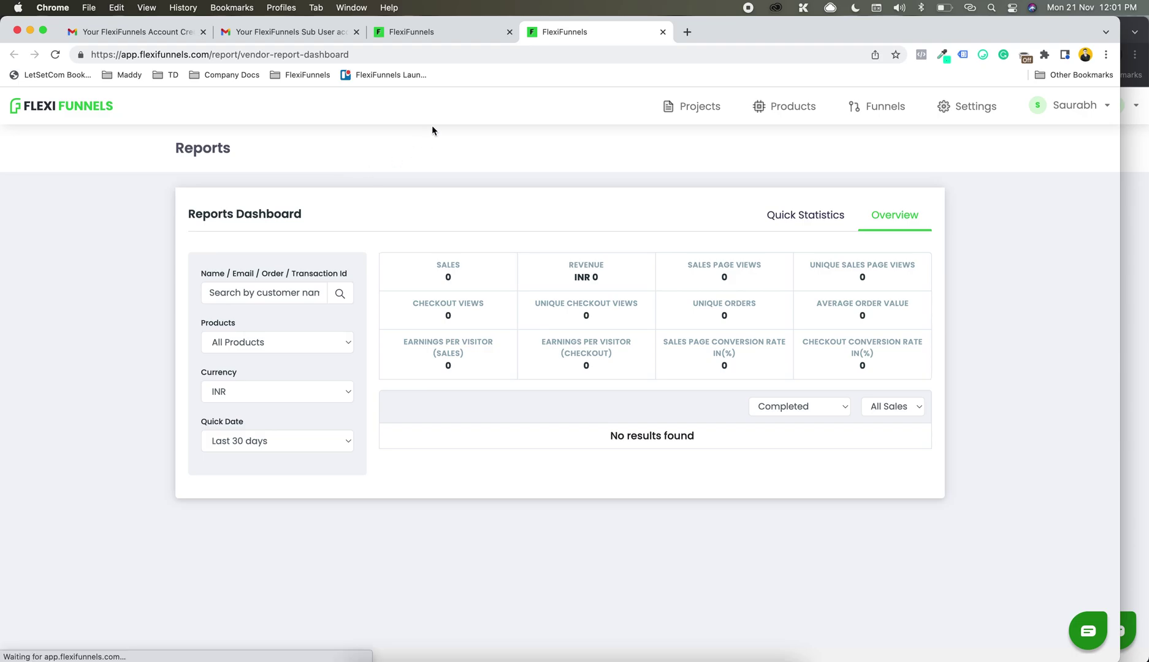
{"action": "left_click", "coordinate": [424, 36]}
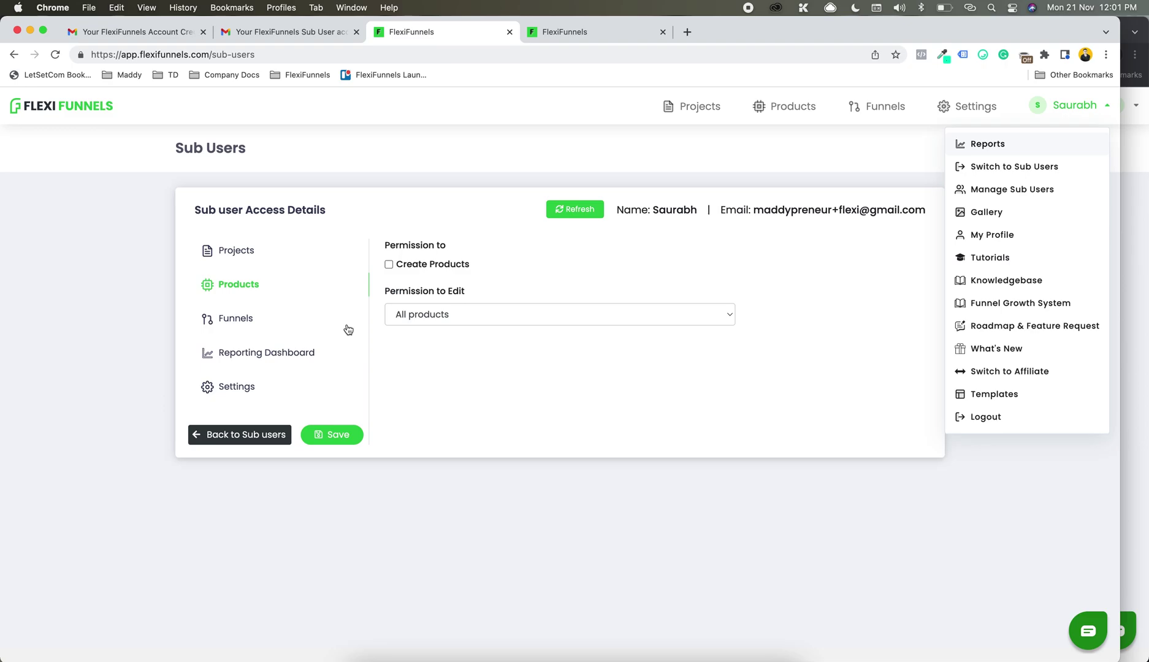
Step: Allow the sub-user to view settings and edit only the Aweber - ELA autoresponder
{"action": "left_click", "coordinate": [233, 383]}
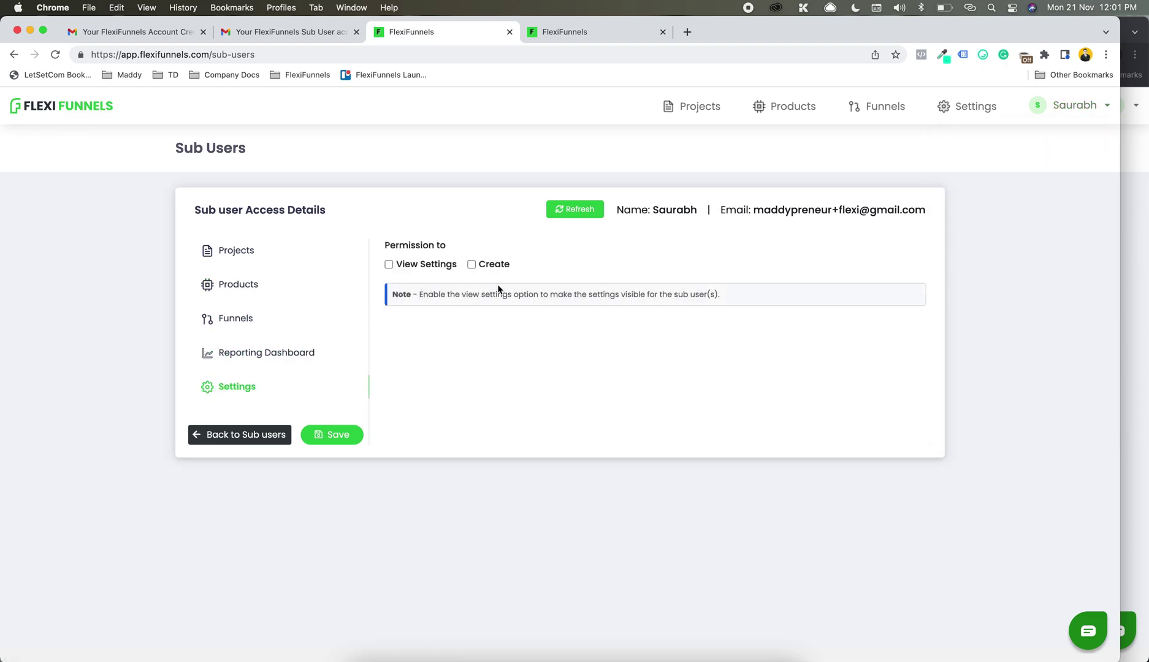
{"action": "left_click", "coordinate": [405, 267]}
{"action": "left_click", "coordinate": [497, 355]}
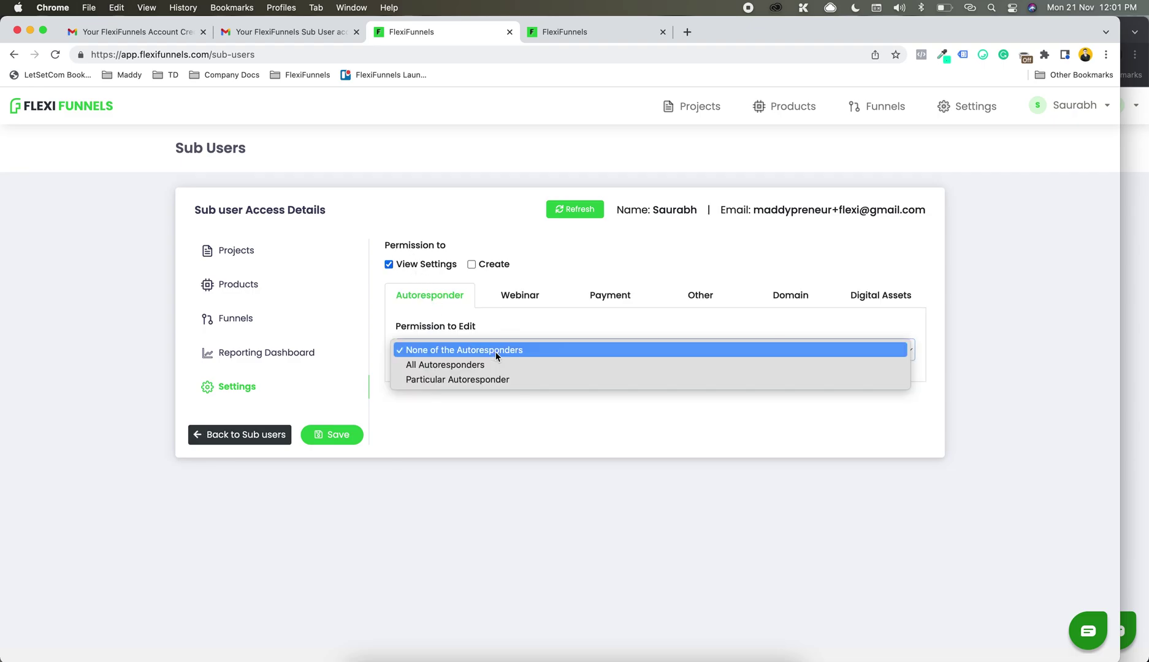
{"action": "left_click", "coordinate": [496, 378]}
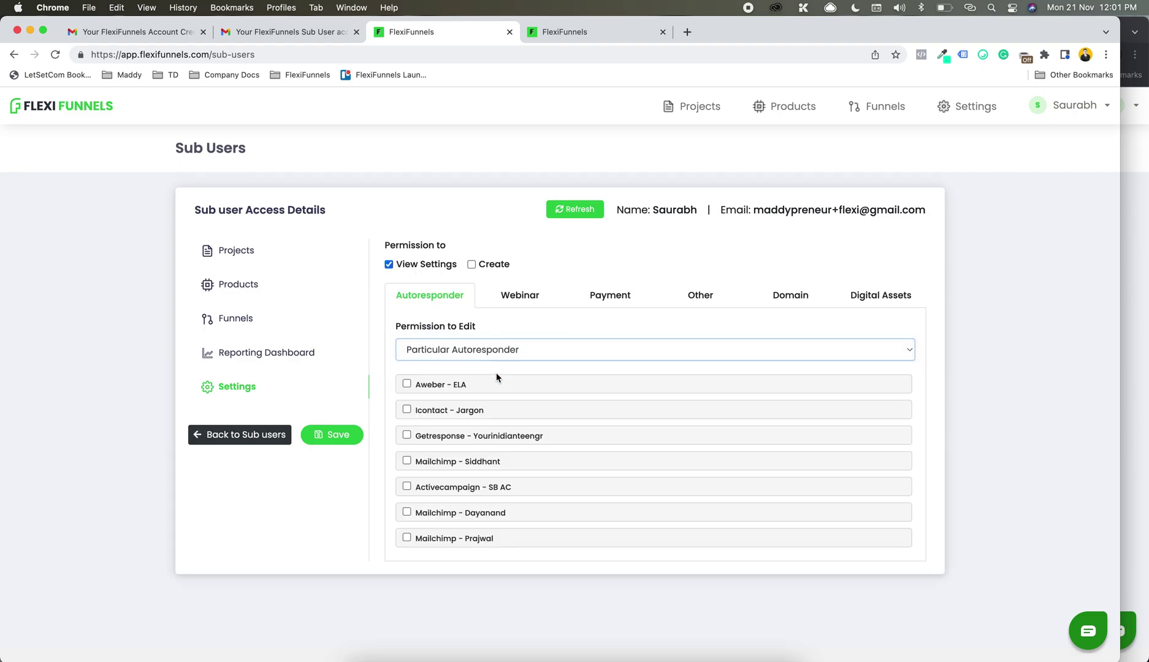
{"action": "left_click", "coordinate": [442, 383]}
Step: Limit payment gateway editing to Razorpay and save the settings access
{"action": "left_click", "coordinate": [610, 299]}
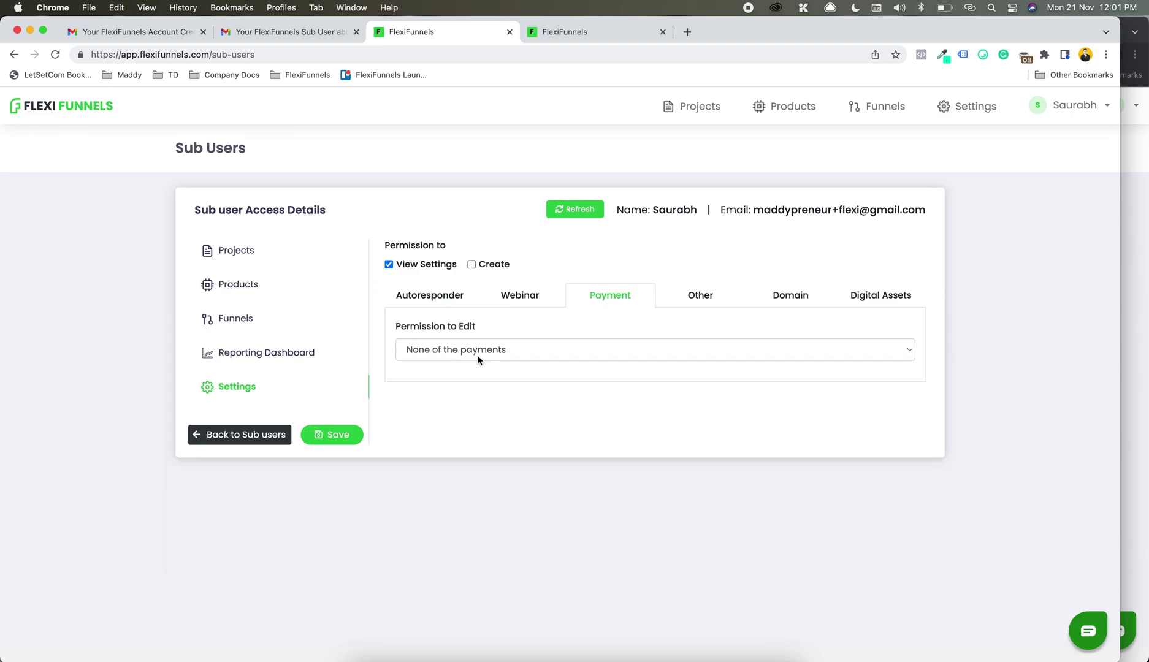
{"action": "left_click", "coordinate": [479, 359]}
{"action": "left_click", "coordinate": [476, 379]}
{"action": "left_click", "coordinate": [433, 412]}
{"action": "left_click", "coordinate": [357, 436]}
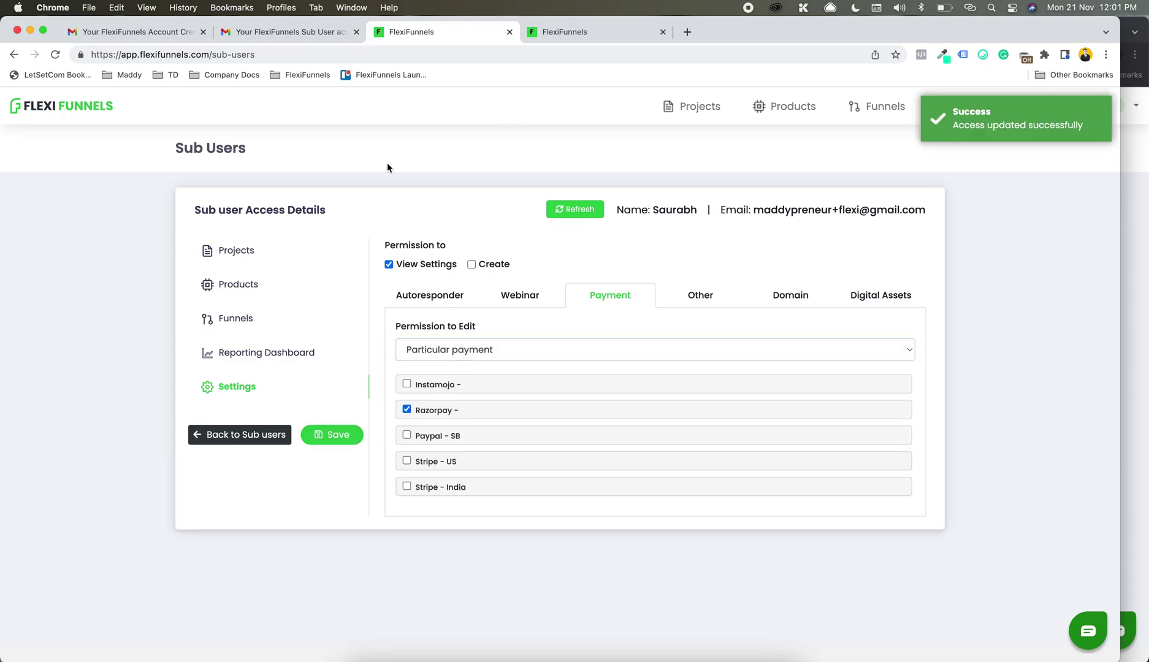
Step: Allow the sub-user to create products and save
{"action": "left_click", "coordinate": [227, 287]}
{"action": "left_click", "coordinate": [421, 270]}
{"action": "left_click", "coordinate": [334, 435]}
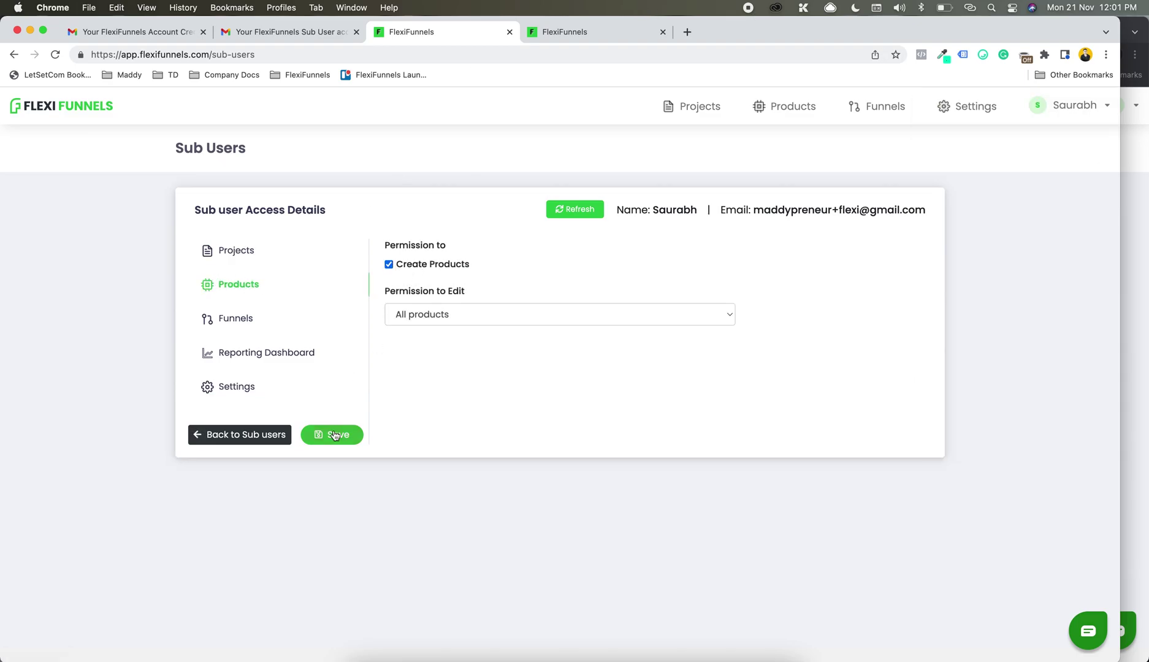
{"action": "key", "text": "super+grave"}
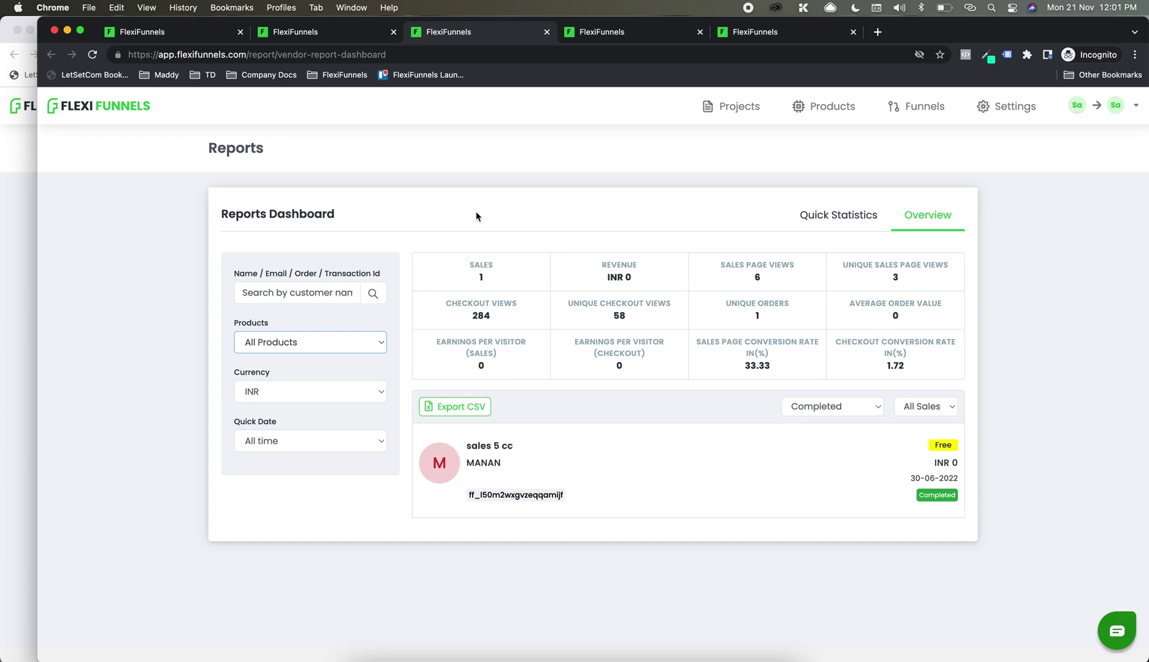
Step: Create a new Digital product from the sub-user's Products page
{"action": "left_click", "coordinate": [831, 116]}
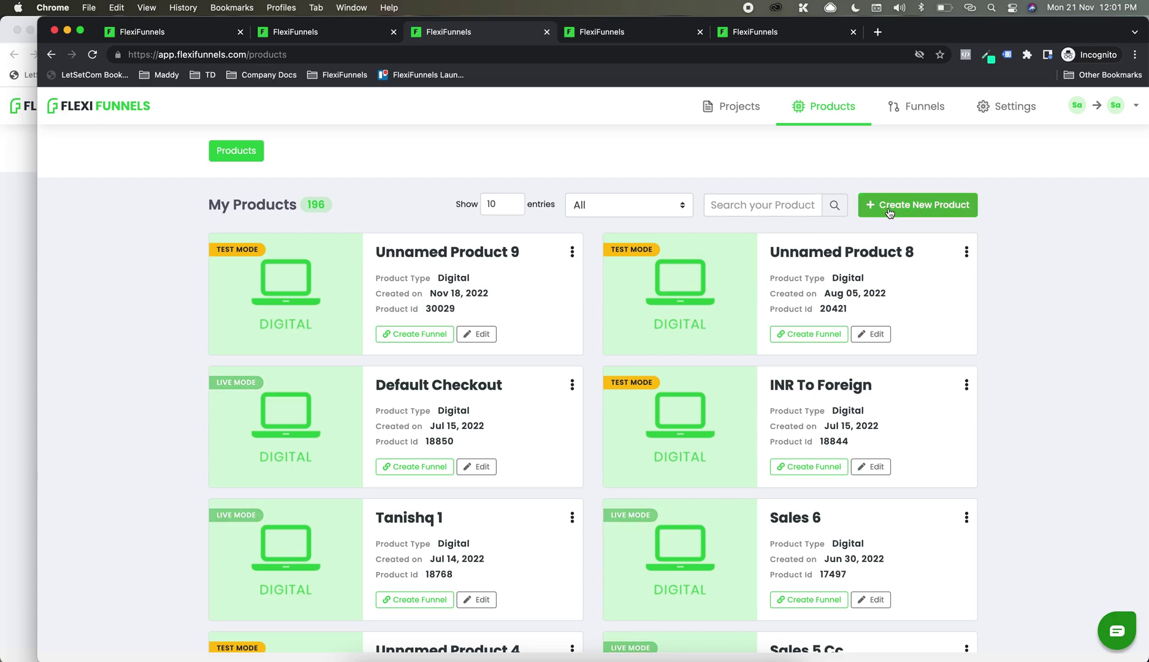
{"action": "left_click", "coordinate": [918, 204]}
{"action": "left_click", "coordinate": [506, 379]}
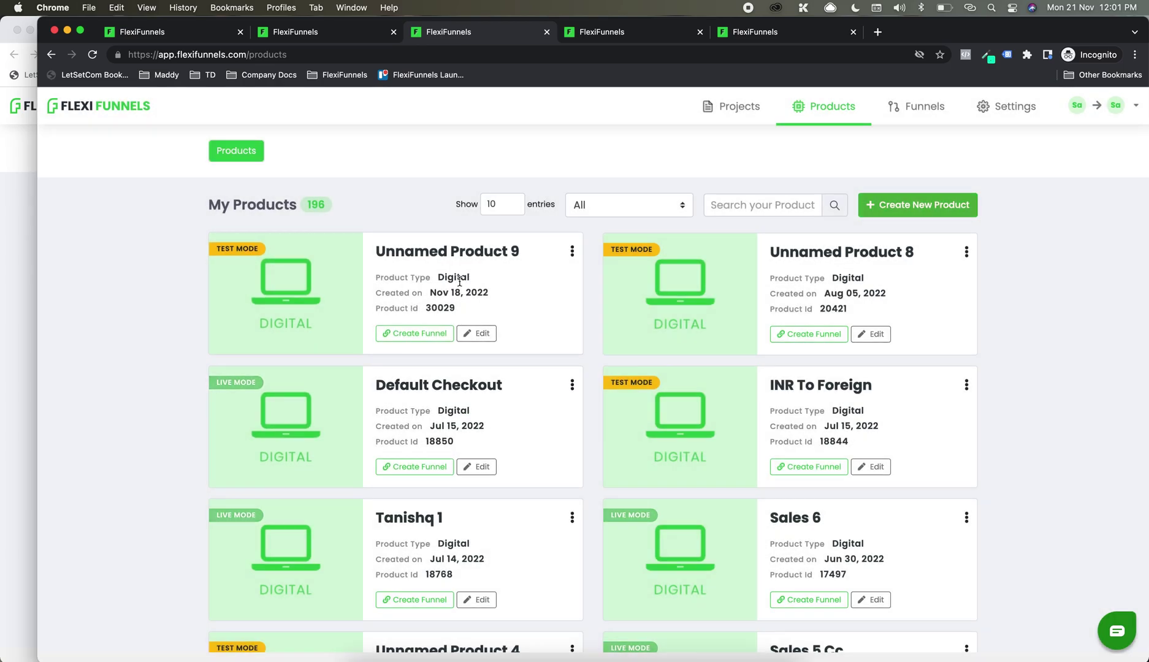
Step: Rename the product to 'test product', set it Live, and connect Razorpay for payments
{"action": "left_click", "coordinate": [449, 276]}
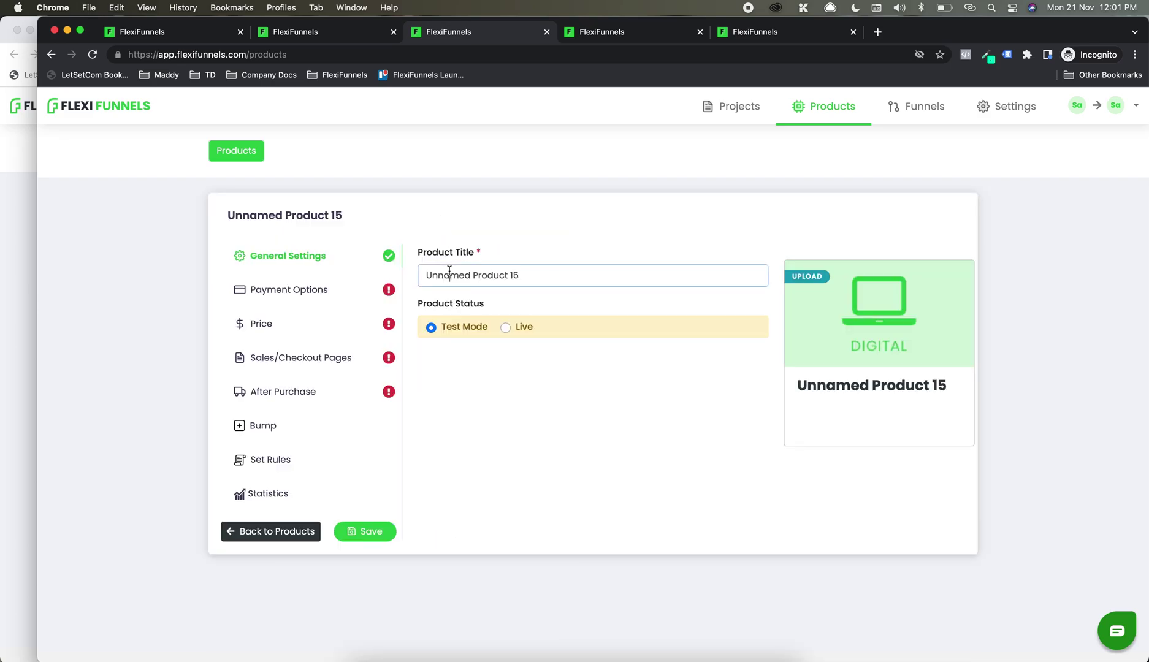
{"action": "key", "text": "super+a"}
{"action": "type", "text": "test product"}
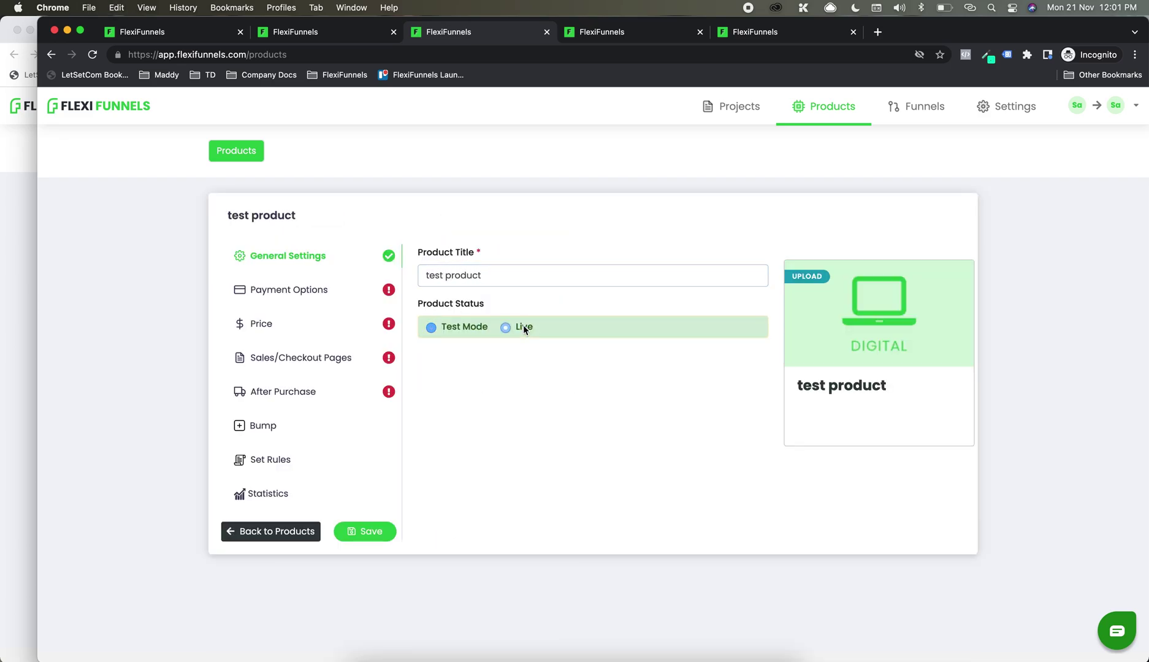
{"action": "left_click", "coordinate": [524, 325]}
{"action": "left_click", "coordinate": [323, 290]}
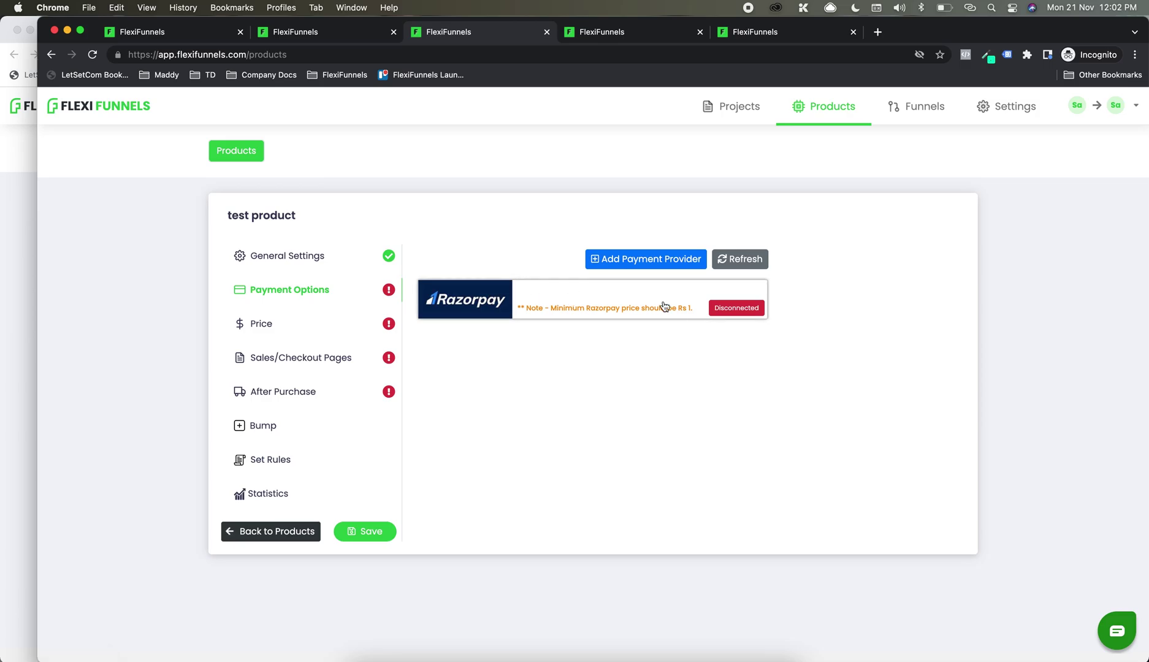
{"action": "left_click", "coordinate": [751, 313]}
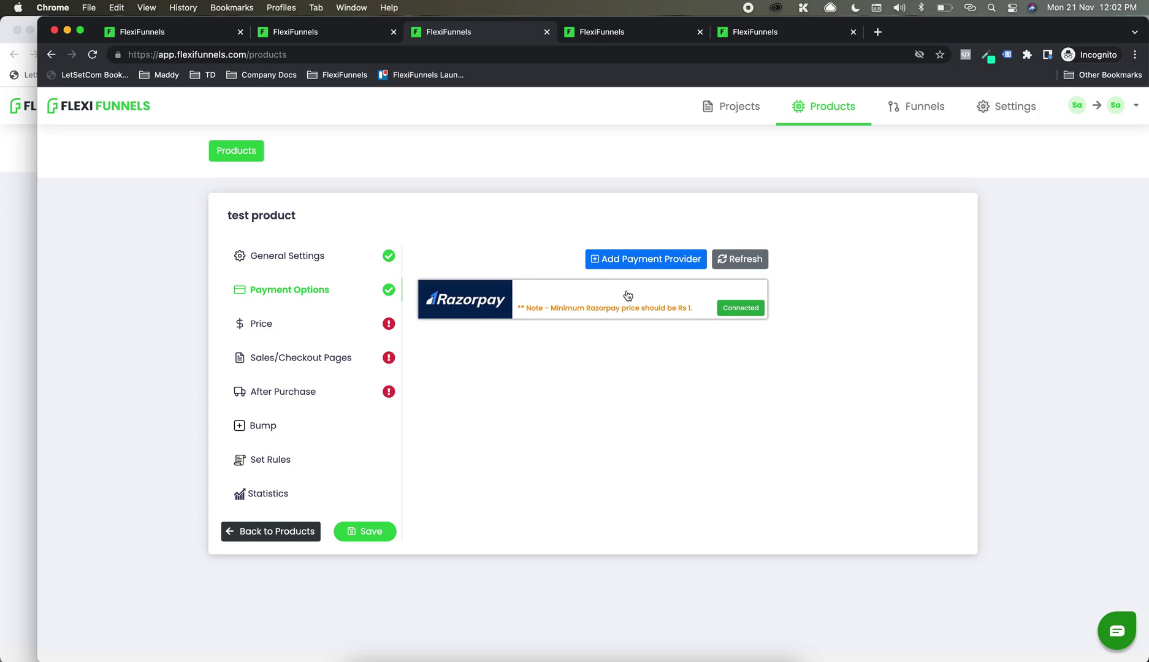
Step: Add and save a ₹10 one-time product price
{"action": "left_click", "coordinate": [318, 319]}
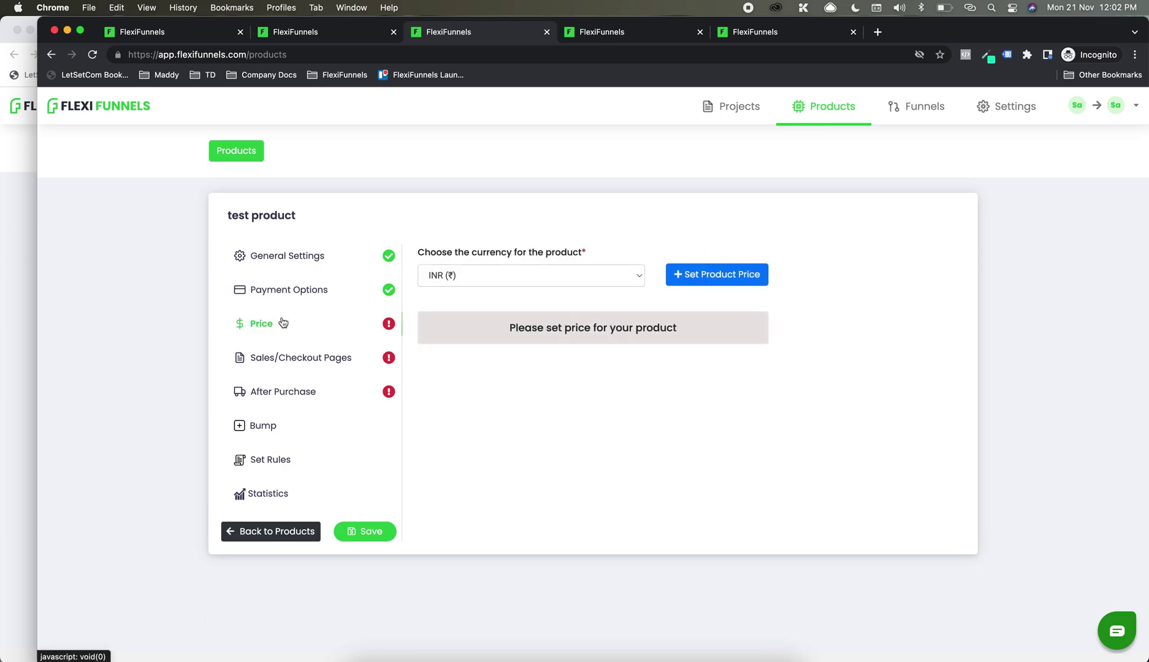
{"action": "left_click", "coordinate": [690, 280]}
{"action": "left_click", "coordinate": [464, 305]}
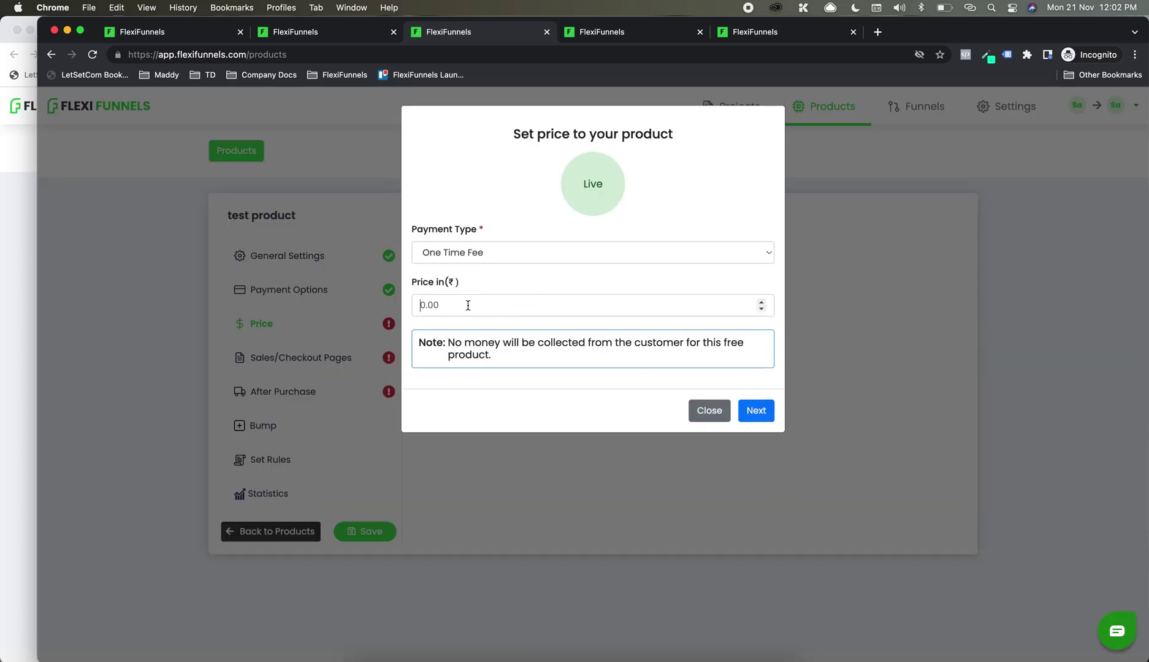
{"action": "type", "text": "10"}
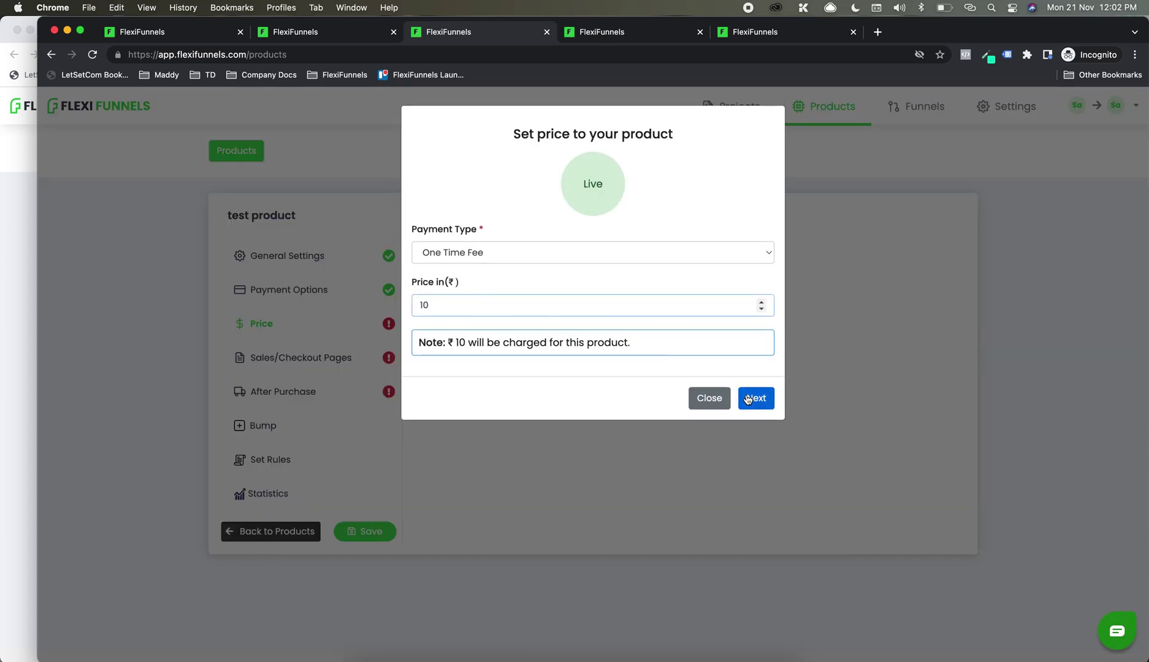
{"action": "left_click", "coordinate": [756, 398]}
{"action": "left_click", "coordinate": [770, 323]}
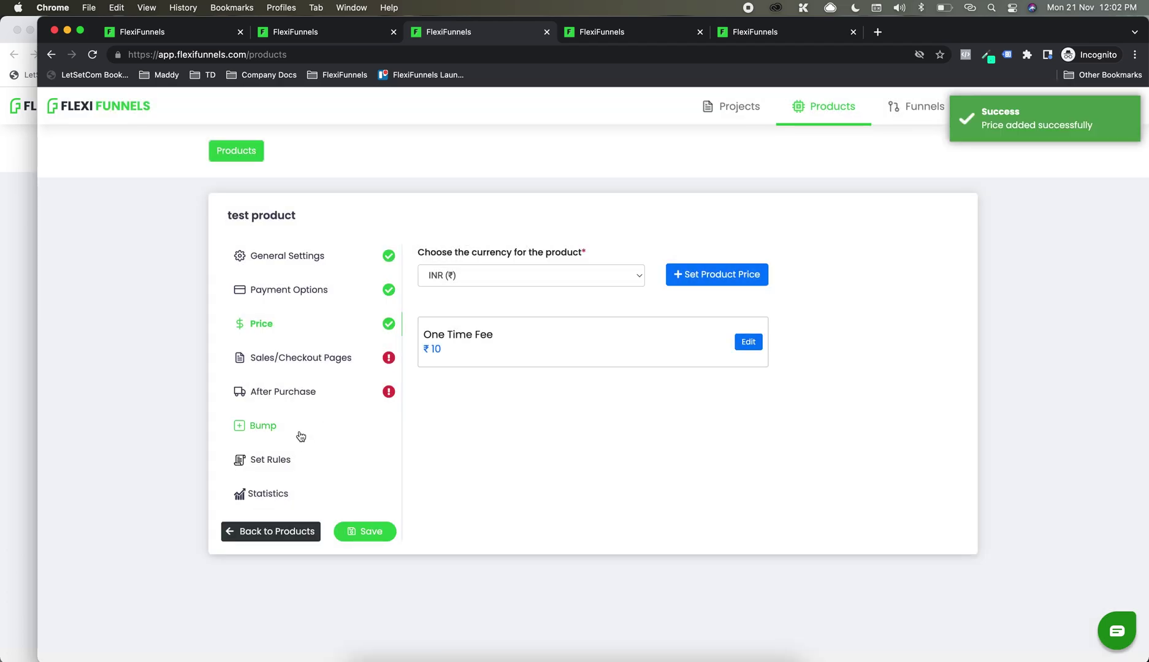
{"action": "left_click", "coordinate": [303, 458]}
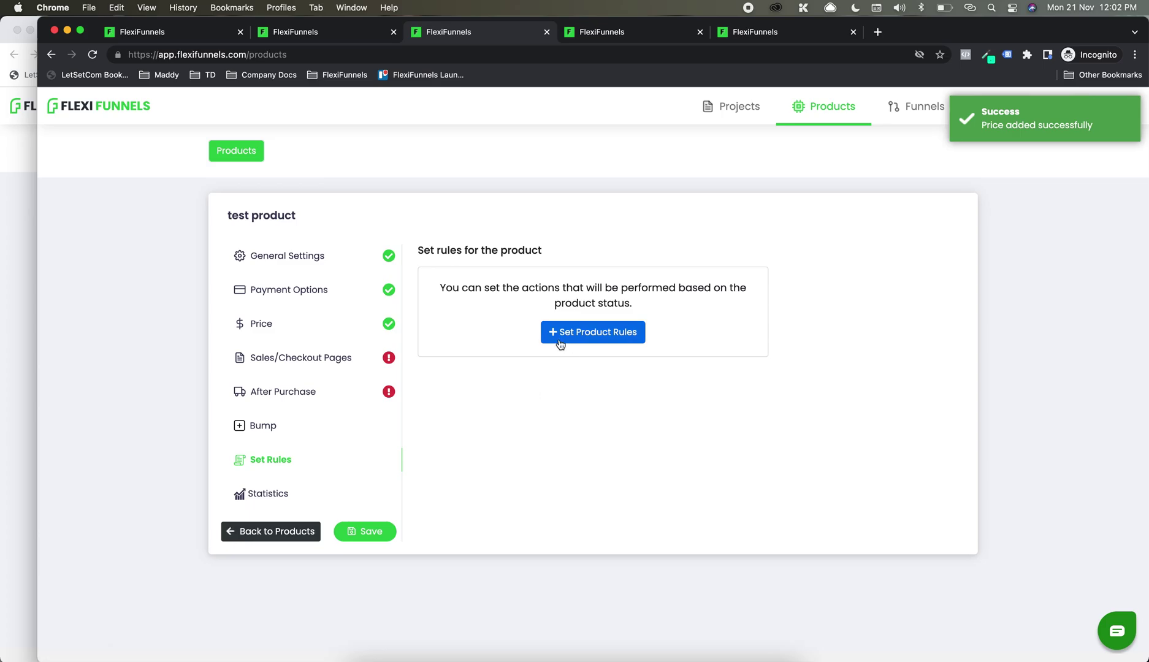
Step: Add a product rule using Aweber - ELA, then open the Tanishq 14 July Testing project's Sales page
{"action": "left_click", "coordinate": [559, 338]}
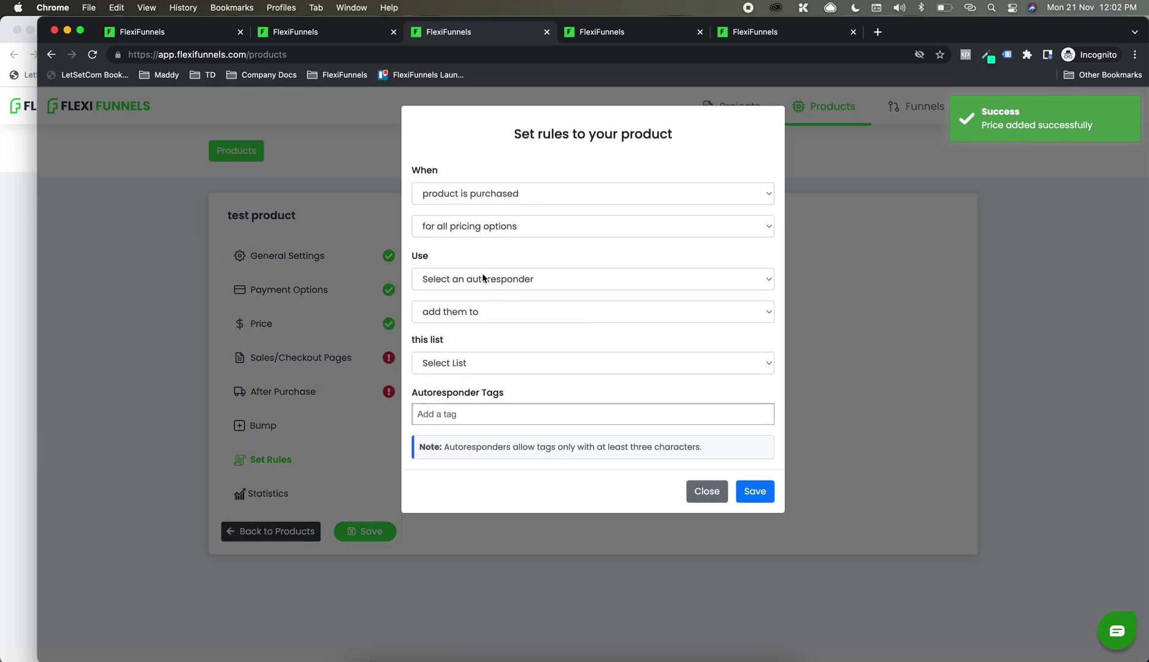
{"action": "left_click", "coordinate": [483, 278]}
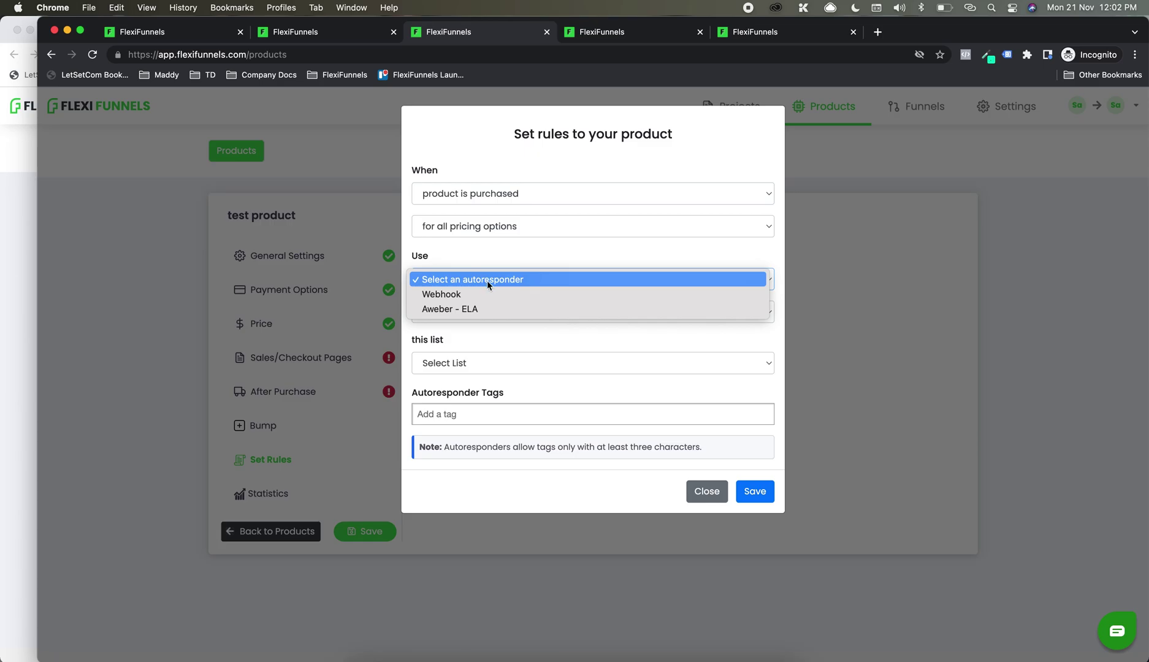
{"action": "left_click", "coordinate": [484, 309]}
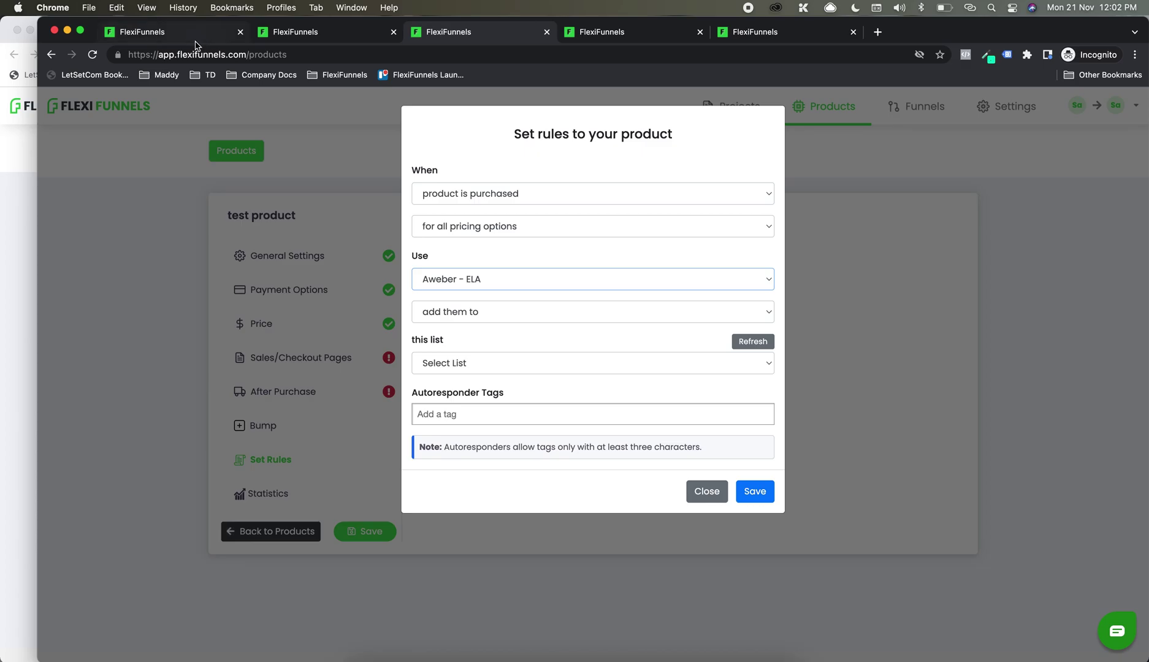
{"action": "left_click", "coordinate": [195, 45]}
{"action": "left_click", "coordinate": [302, 296]}
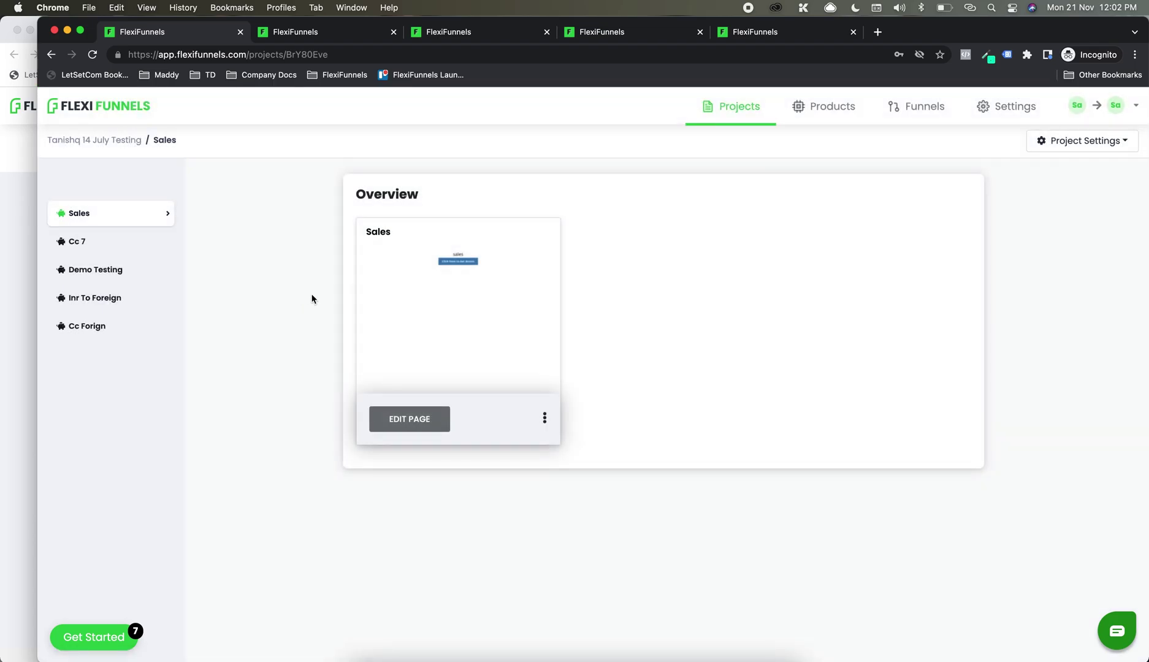
Step: Add a one-column row below the access button and insert a form into it
{"action": "left_click", "coordinate": [417, 425]}
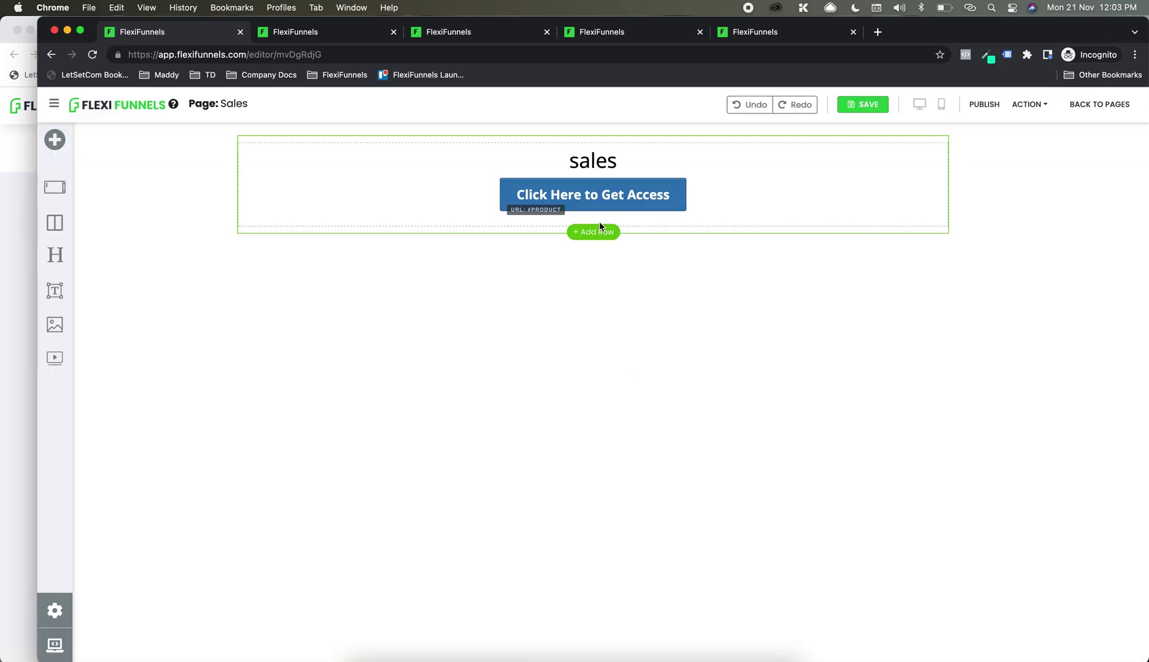
{"action": "left_click", "coordinate": [599, 233]}
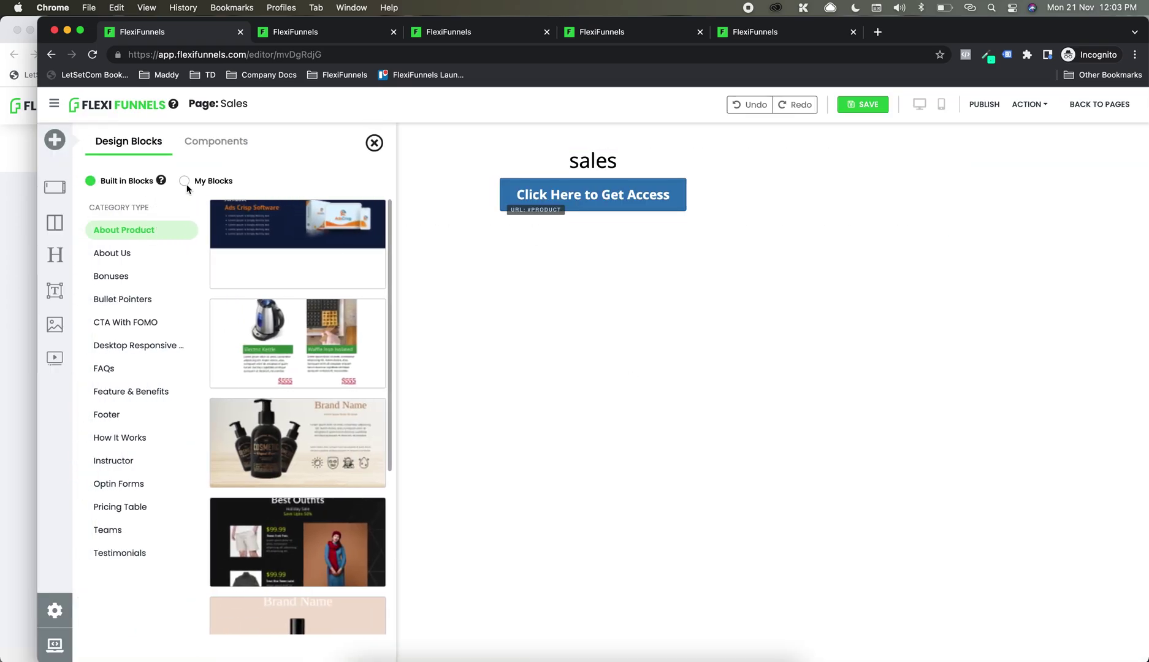
{"action": "left_click", "coordinate": [186, 186]}
{"action": "left_click", "coordinate": [216, 141]}
{"action": "left_click_drag", "start_coordinate": [118, 267], "coordinate": [574, 238]}
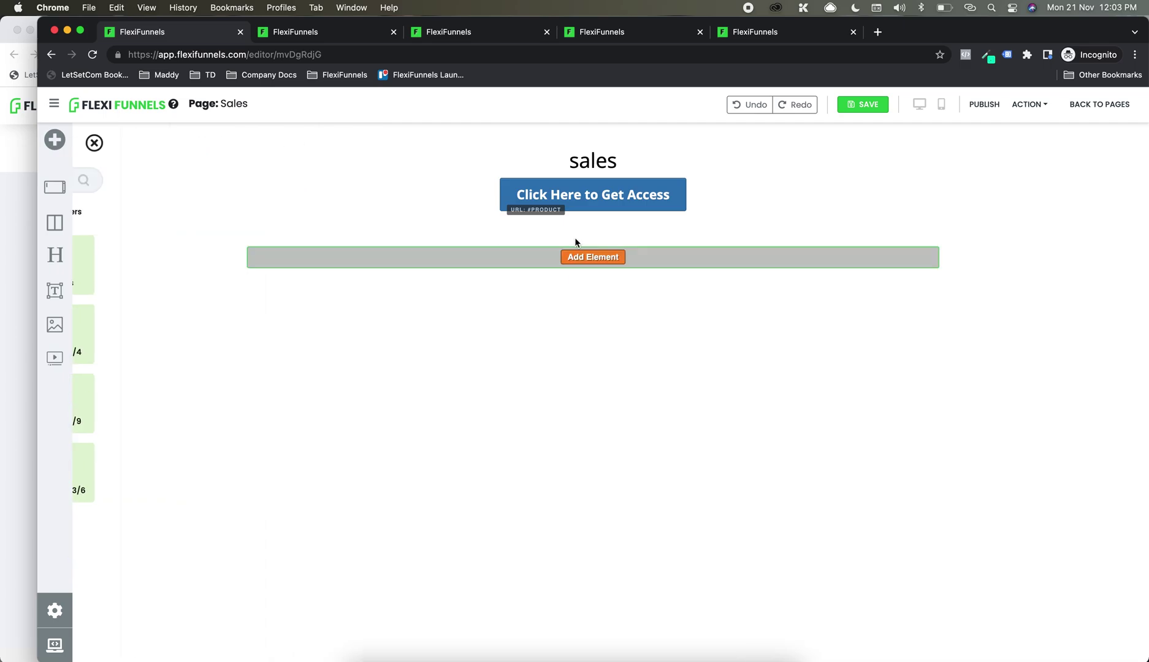
{"action": "left_click", "coordinate": [589, 255]}
{"action": "left_click", "coordinate": [264, 211]}
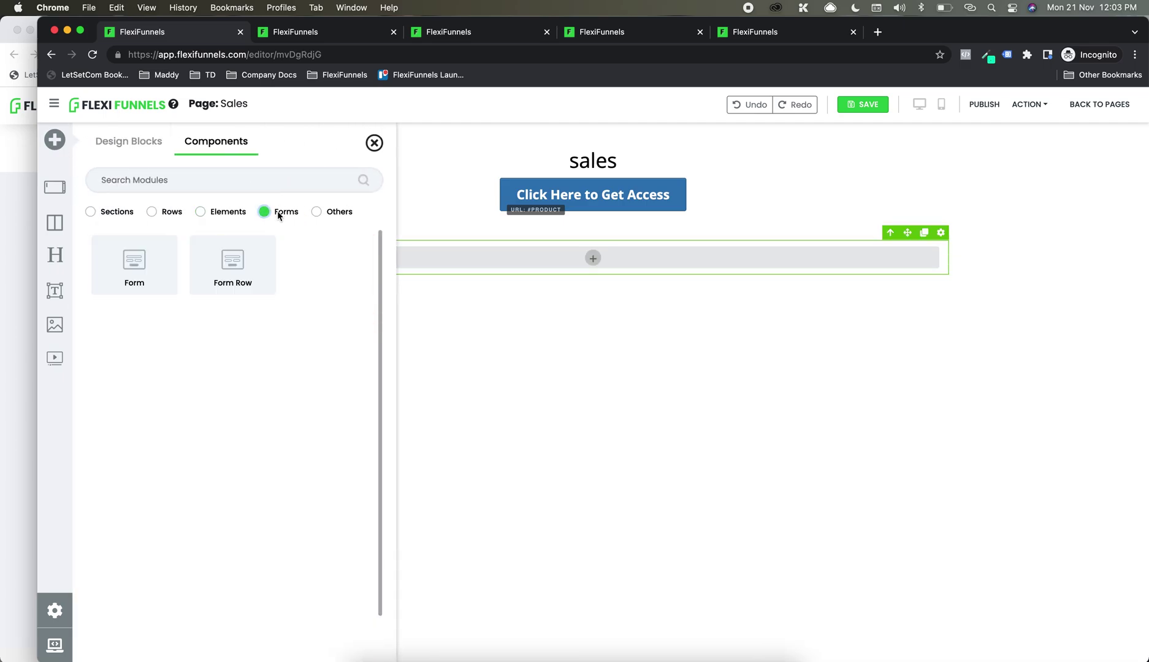
{"action": "left_click", "coordinate": [140, 270]}
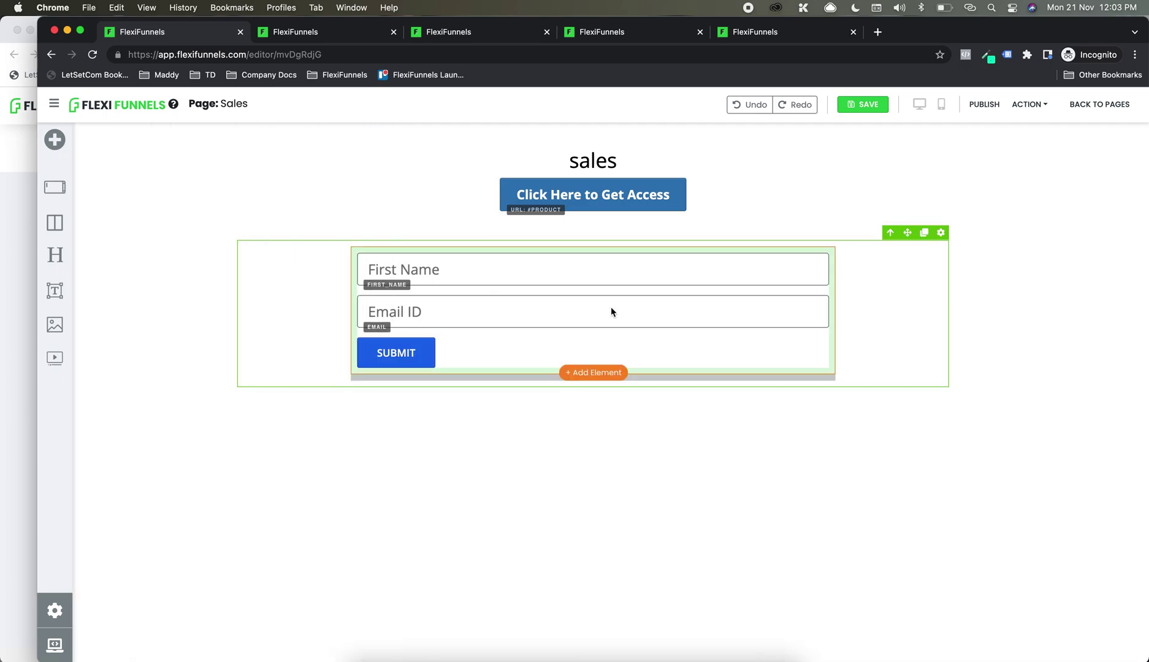
{"action": "left_click", "coordinate": [827, 239]}
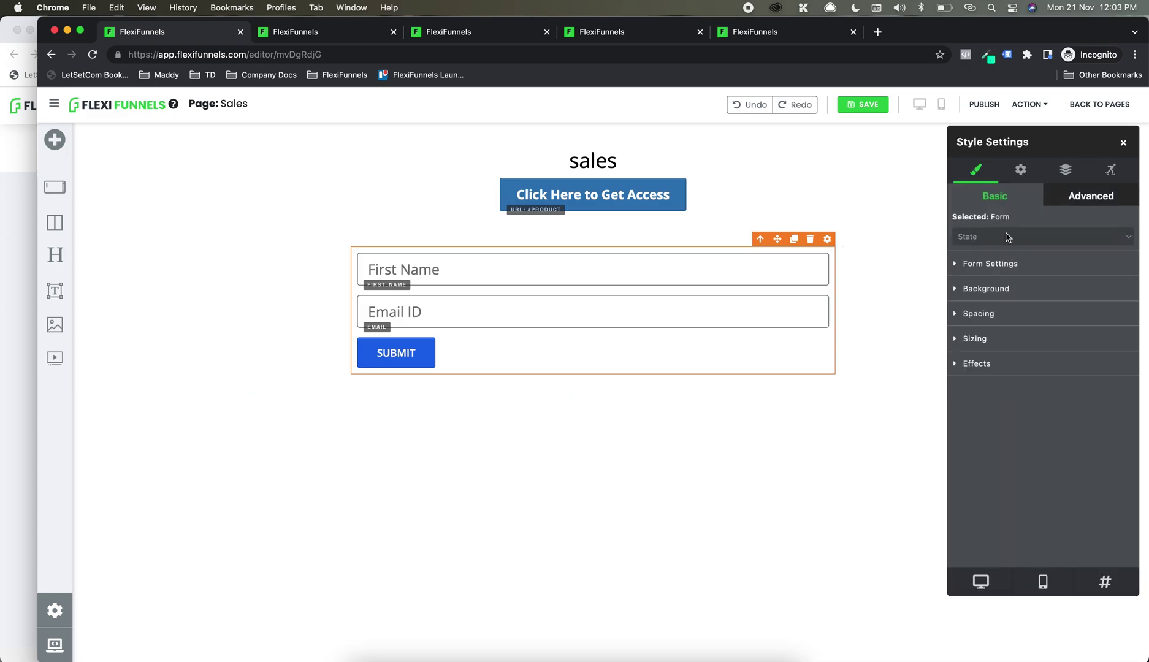
Step: Confirm Aweber - ELA is the form's only integration, then return to the main account window
{"action": "left_click", "coordinate": [1020, 169]}
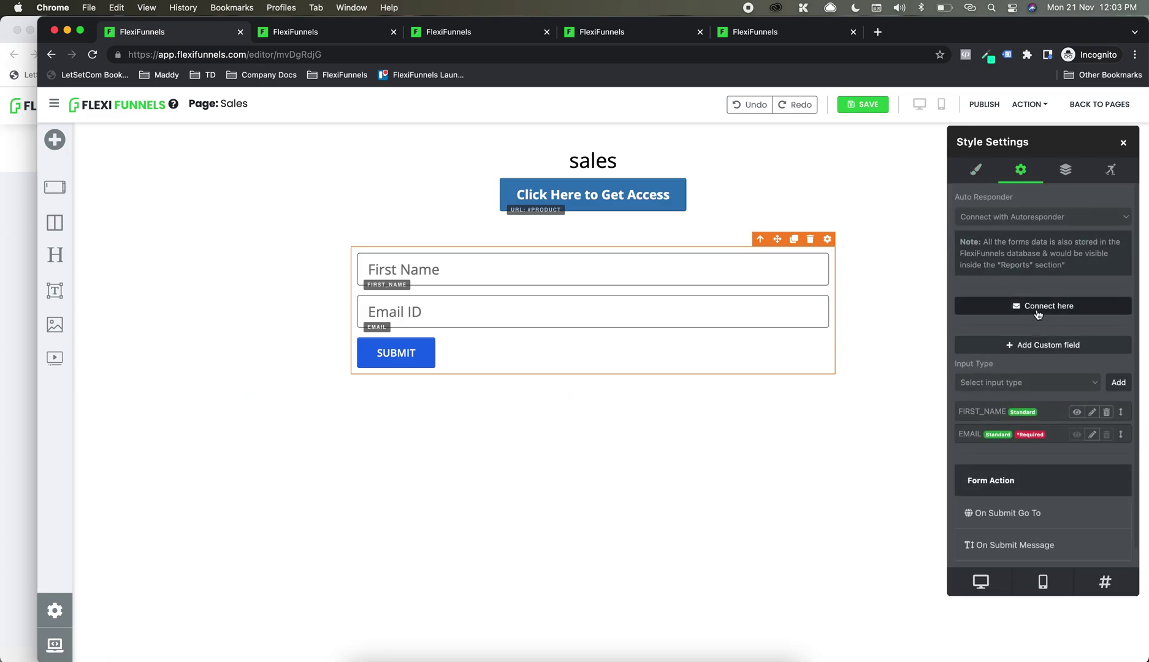
{"action": "left_click", "coordinate": [1038, 311]}
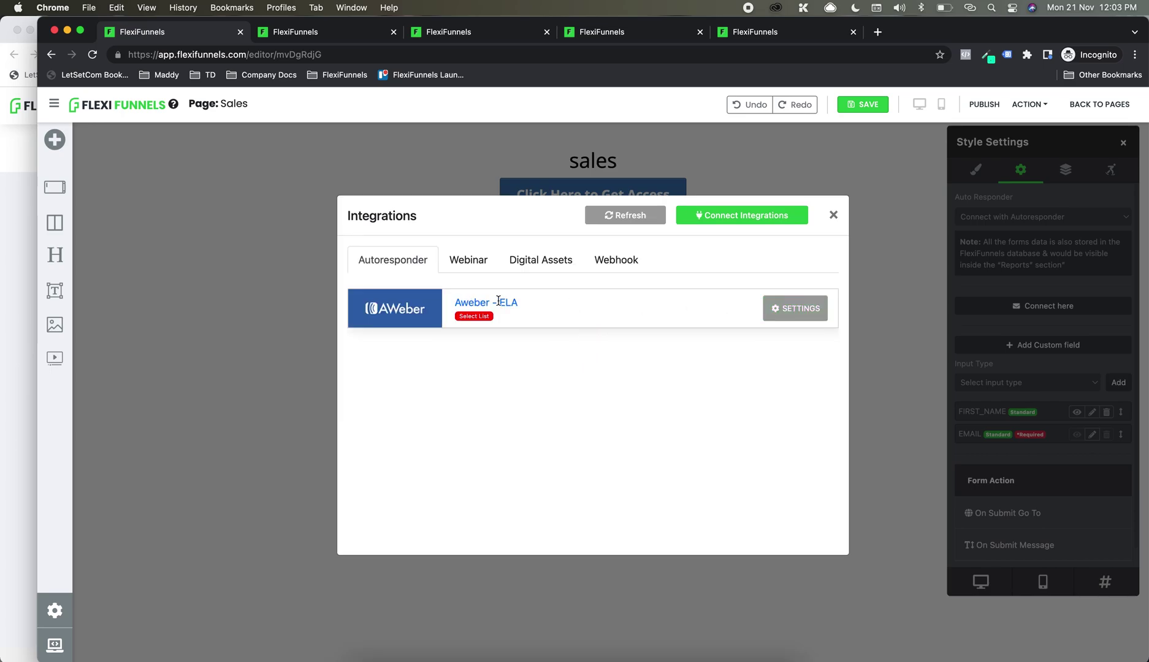
{"action": "left_click", "coordinate": [809, 312]}
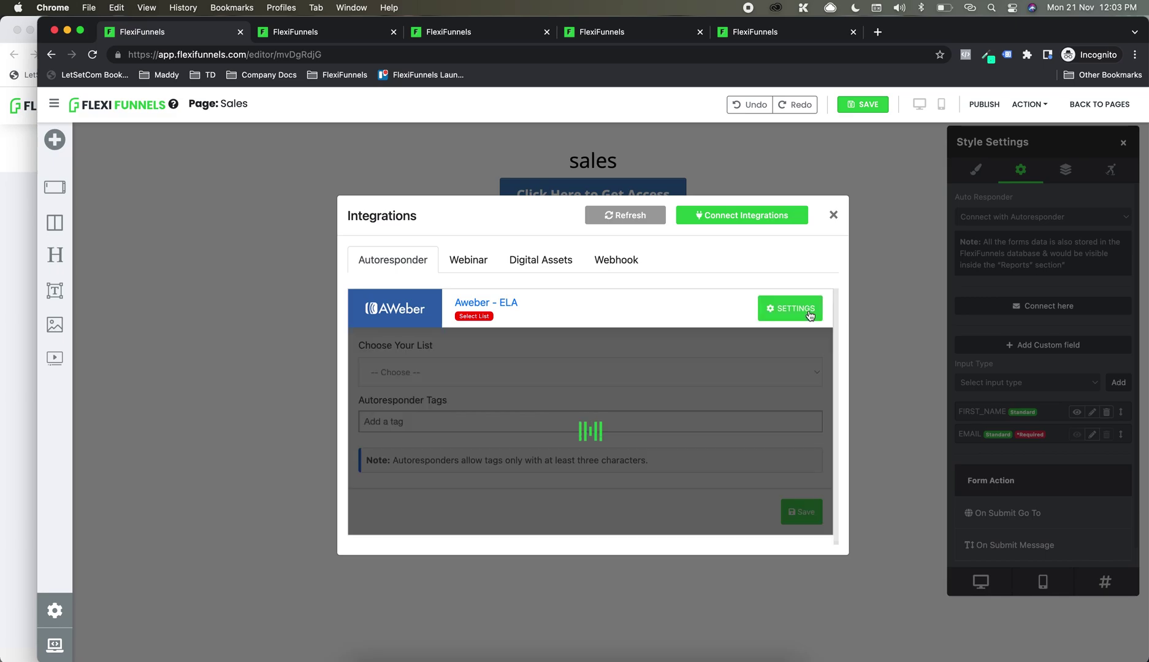
{"action": "left_click", "coordinate": [786, 314]}
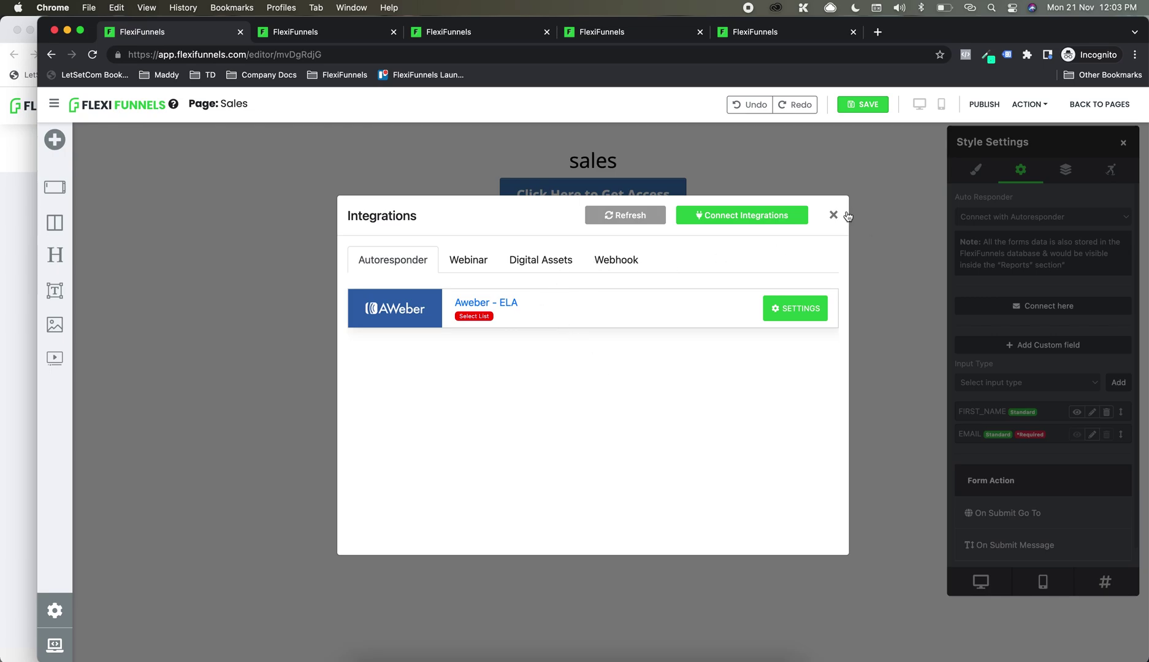
{"action": "left_click", "coordinate": [834, 214]}
{"action": "left_click", "coordinate": [6, 162]}
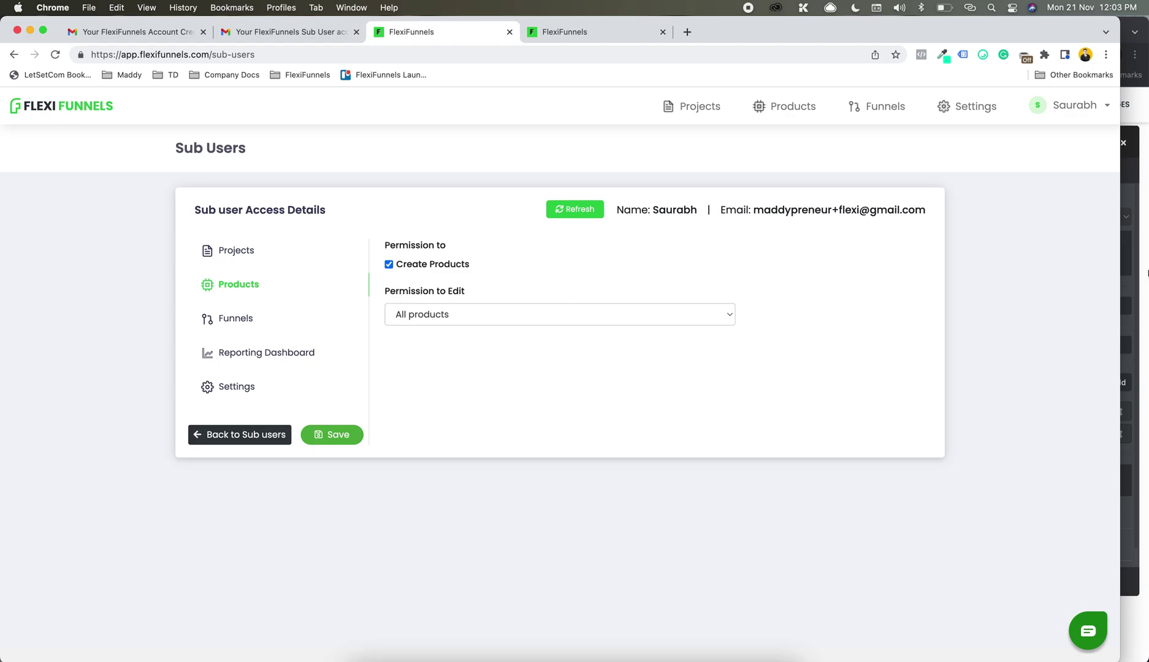
Step: Review the last sub-user's Products, Projects, Reporting Dashboard and Settings permissions
{"action": "left_click", "coordinate": [262, 433]}
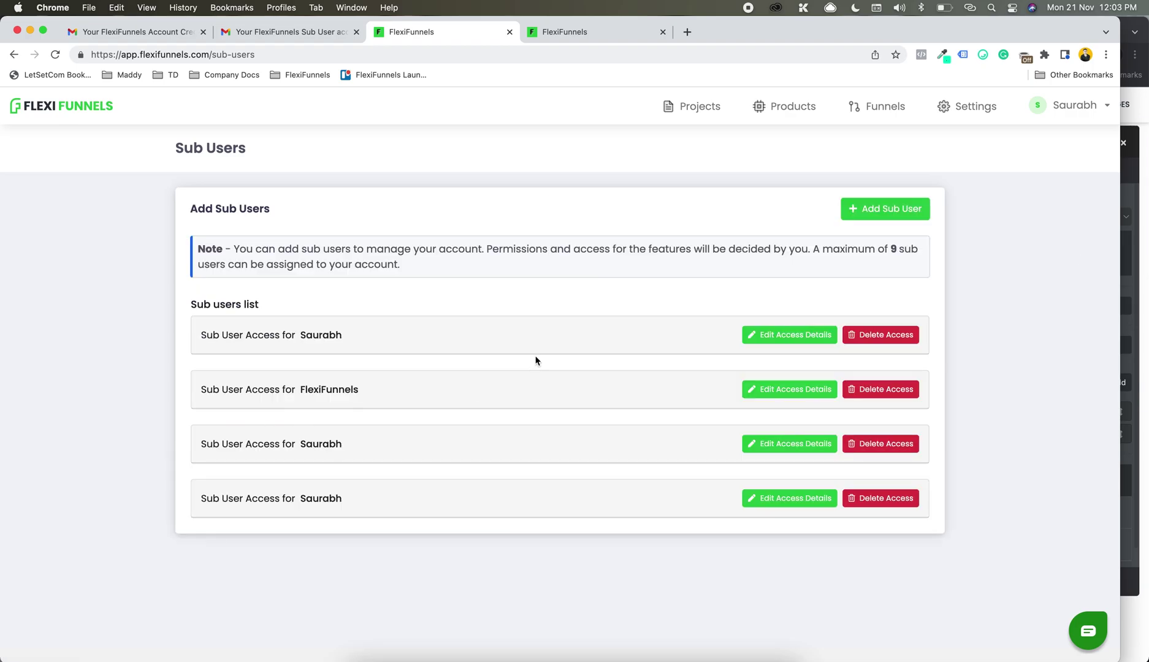
{"action": "left_click_drag", "start_coordinate": [830, 246], "coordinate": [913, 267]}
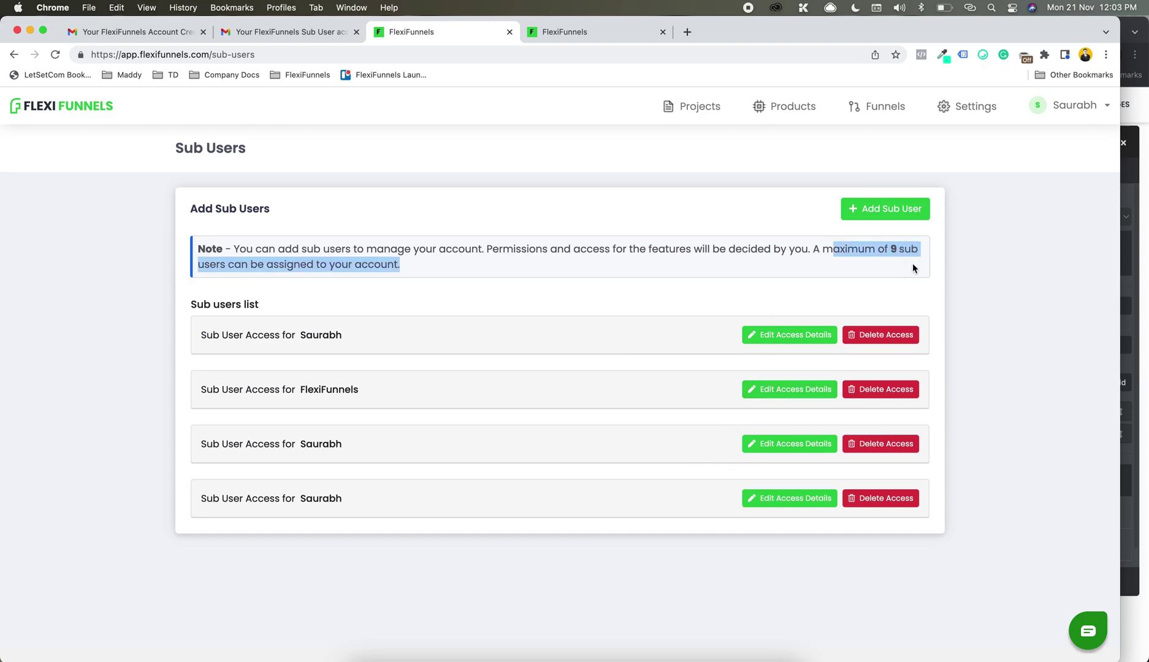
{"action": "left_click", "coordinate": [763, 509]}
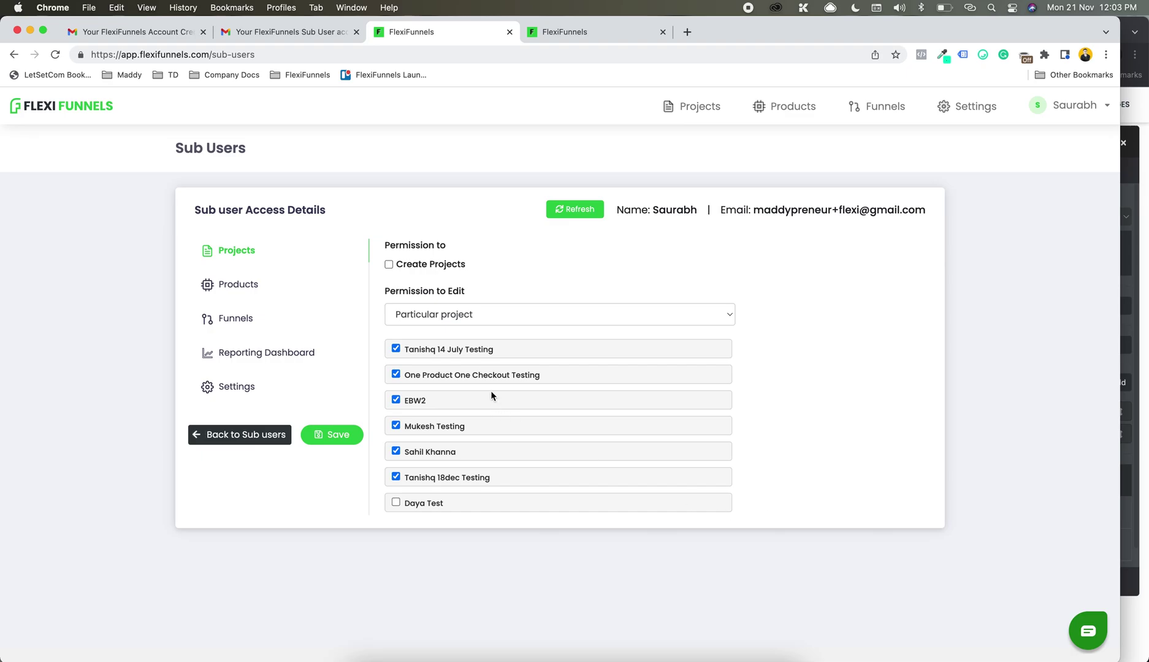
{"action": "left_click", "coordinate": [283, 301]}
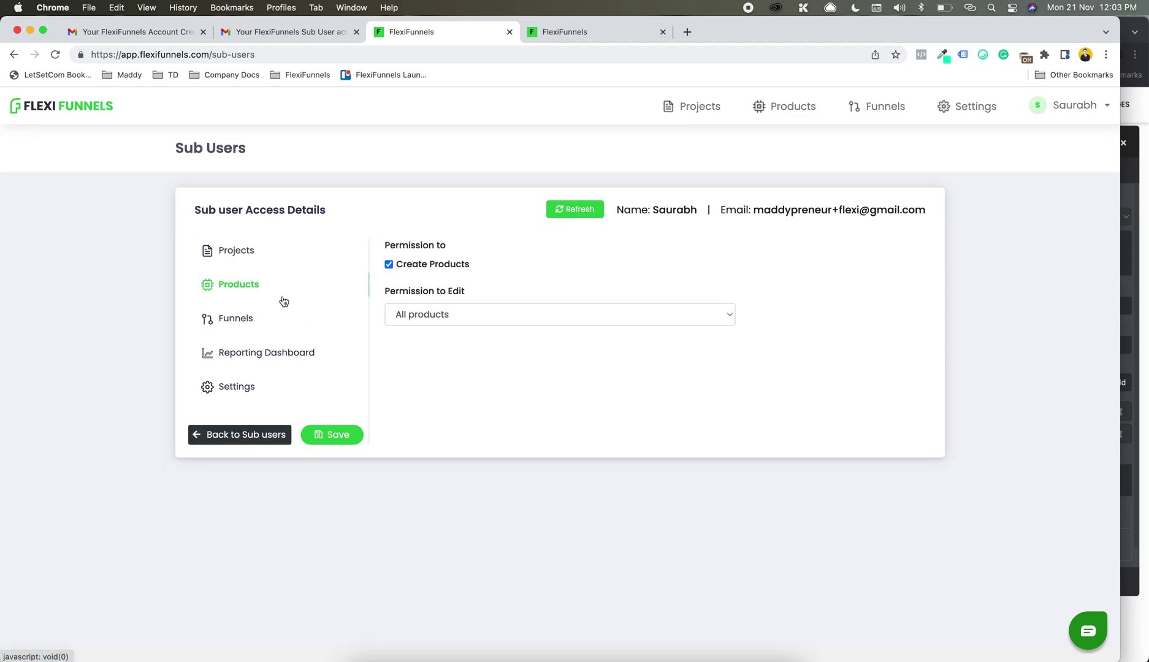
{"action": "left_click", "coordinate": [252, 251]}
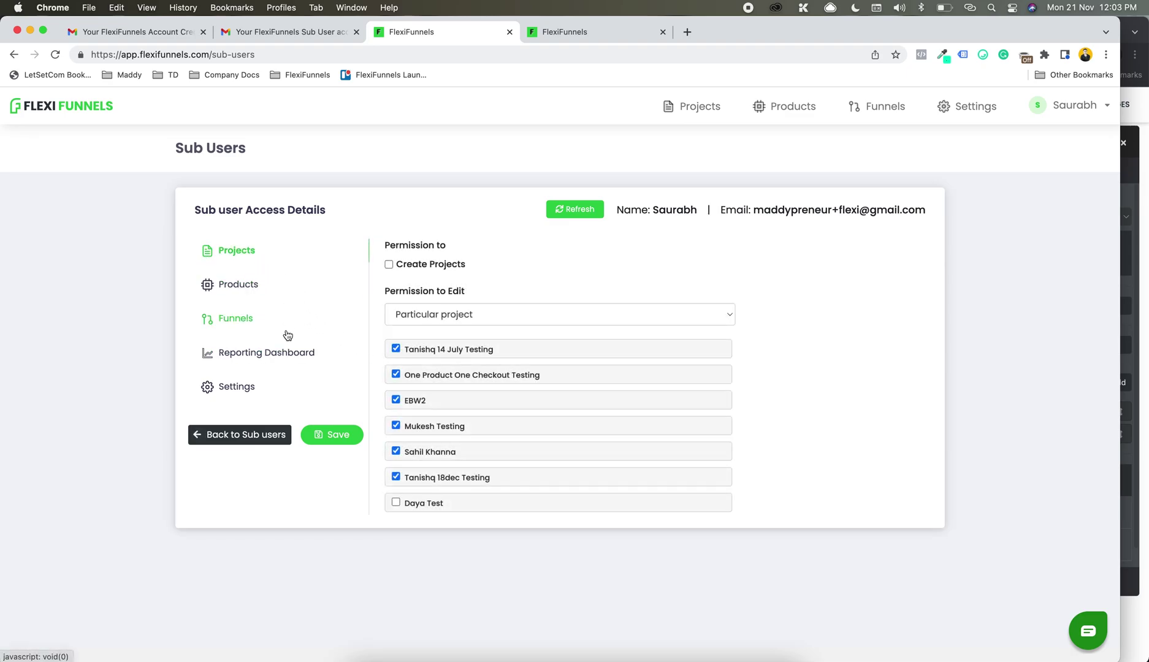
{"action": "left_click", "coordinate": [296, 352]}
{"action": "left_click", "coordinate": [247, 384]}
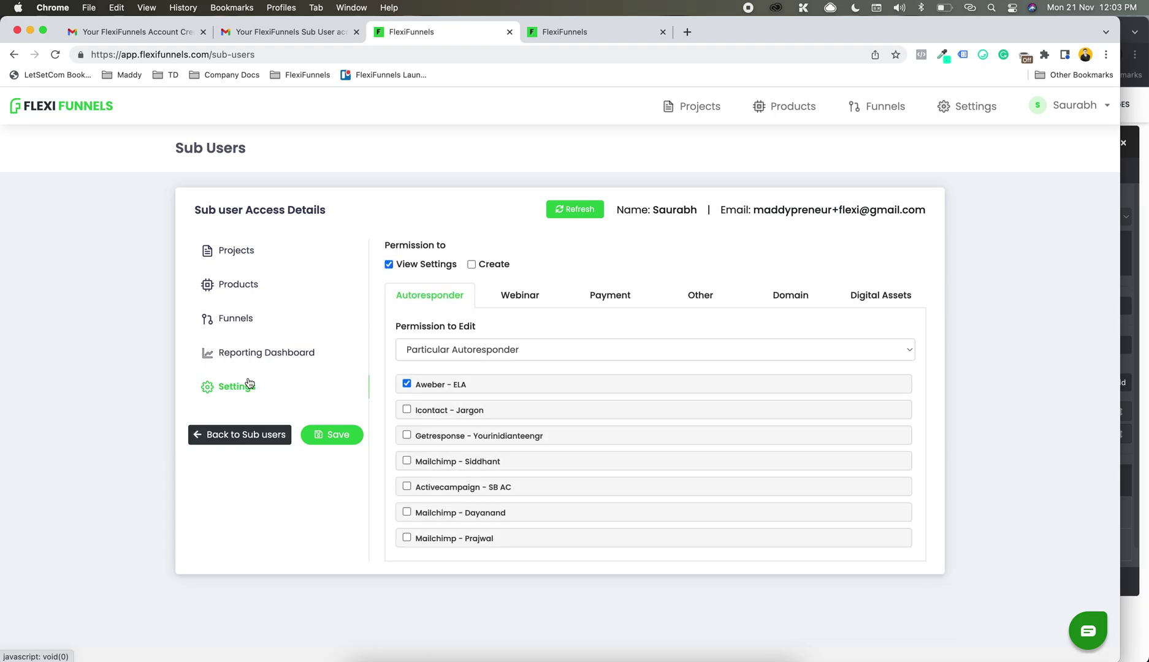